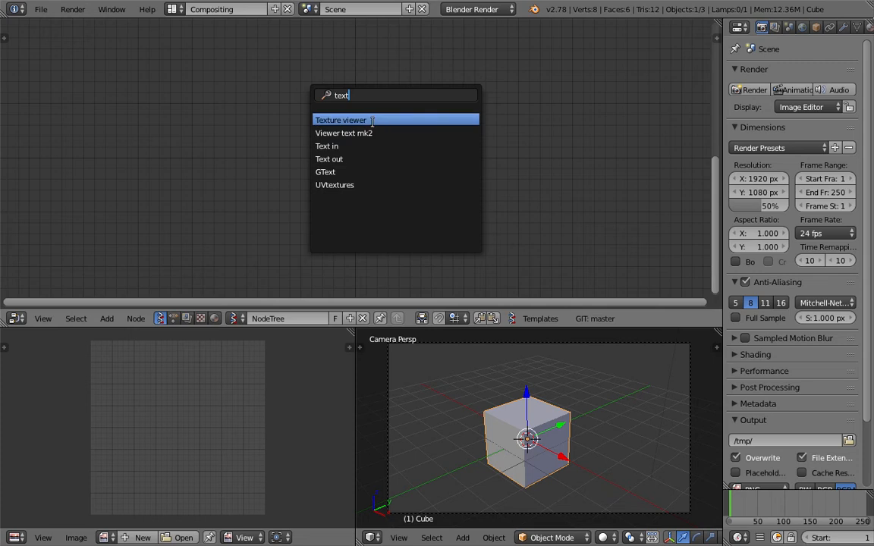
Add a Texture viewer node to the node tree and slightly widen the node editor.
left_click(371, 121)
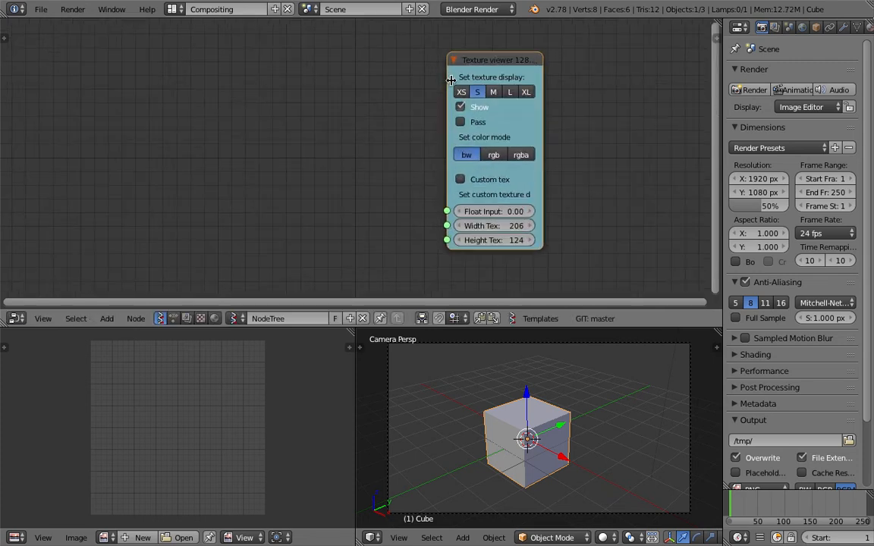
left_click(472, 63)
scroll(523, 80, "up", 2)
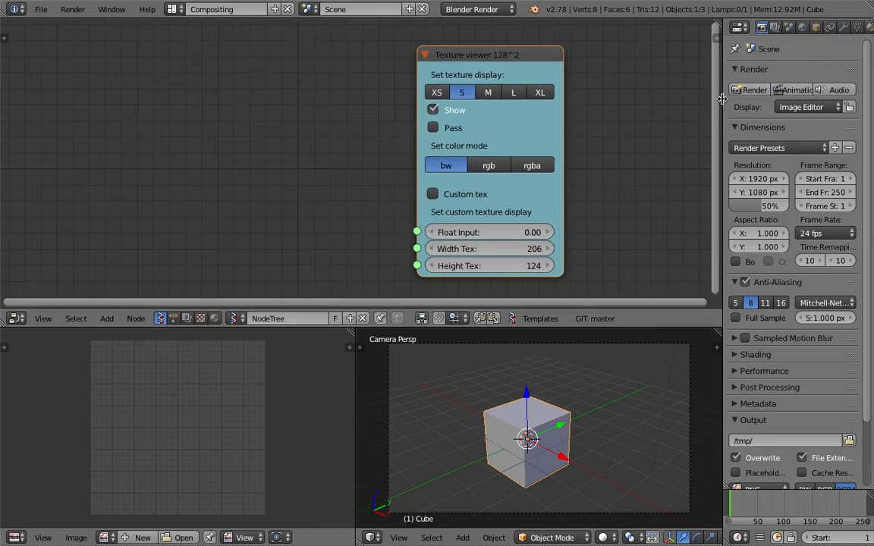
left_click_drag(722, 98, 734, 102)
middle_click_drag(632, 139, 579, 134)
scroll(553, 134, "down", 1)
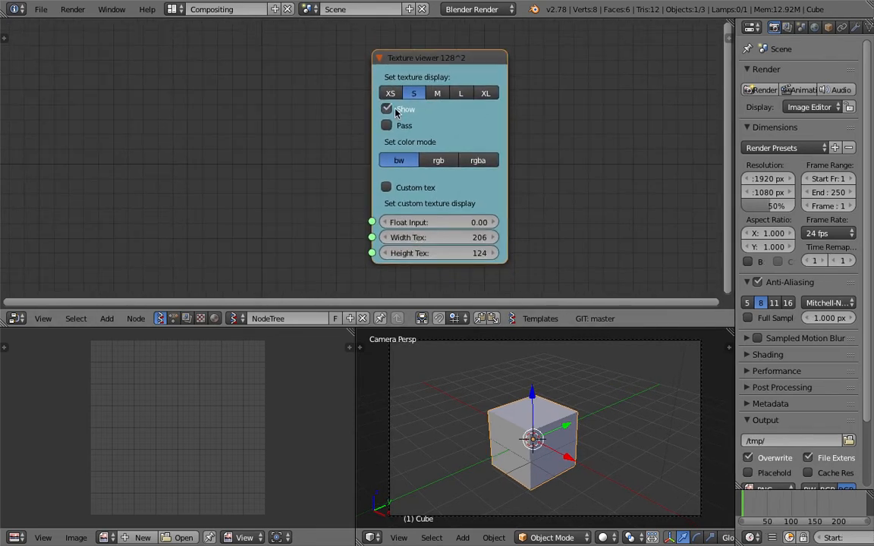
middle_click_drag(374, 106, 401, 102)
Delete all objects from the 3D scene.
middle_click_drag(552, 345, 586, 392)
key("a")
key("a")
key("x")
left_click(587, 391)
Move the Texture viewer node slightly up and to the left in the node editor.
middle_click_drag(407, 97, 462, 108)
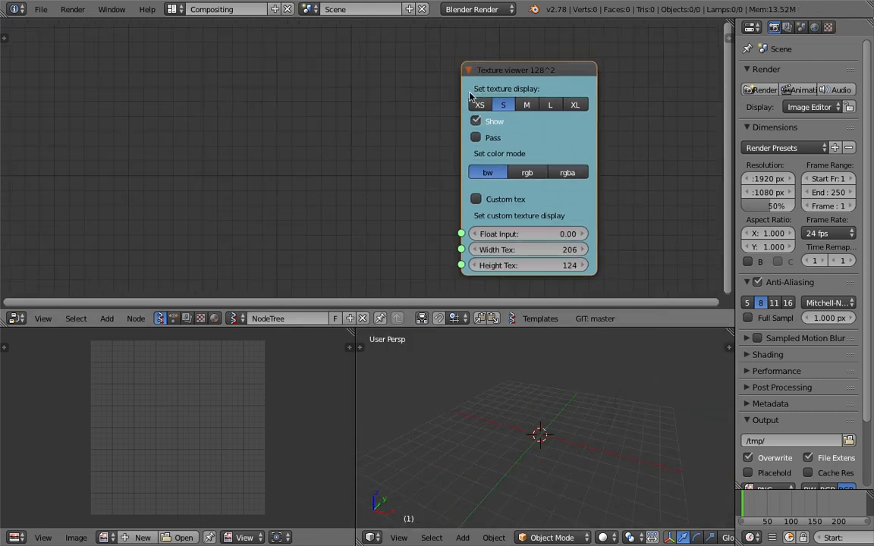
left_click_drag(494, 76, 470, 58)
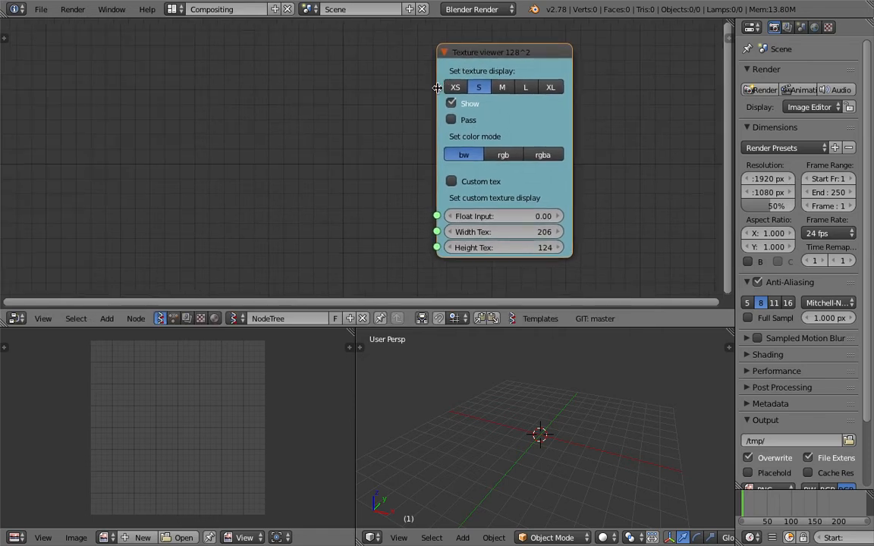
scroll(380, 99, "down", 1)
middle_click_drag(390, 99, 401, 97)
scroll(455, 97, "up", 2)
scroll(471, 97, "down", 2)
middle_click_drag(460, 94, 447, 101)
scroll(447, 100, "up", 1)
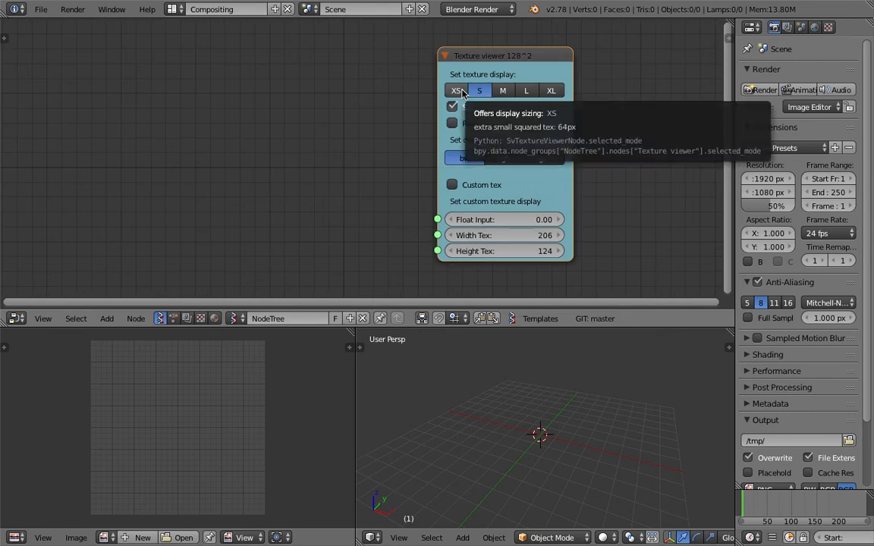
Try the XS display size on the Texture viewer node and set it back to S.
left_click(458, 92)
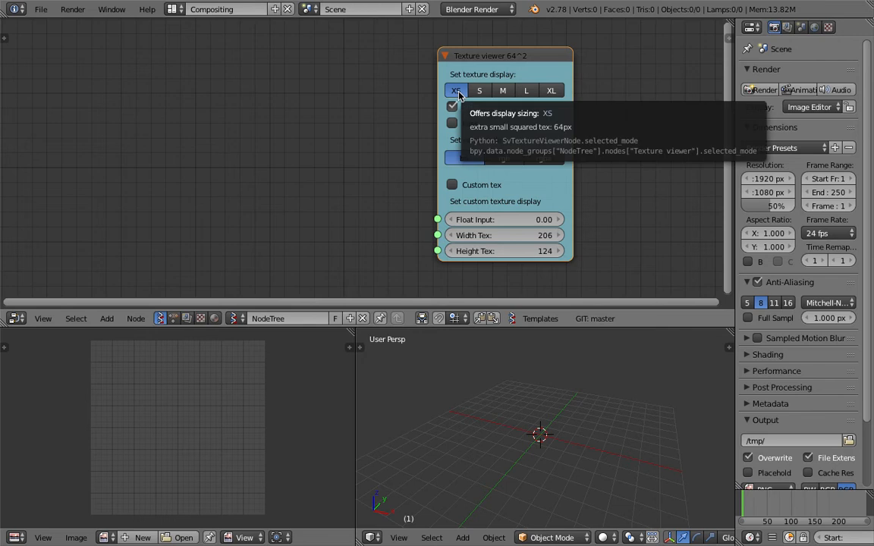
left_click(477, 91)
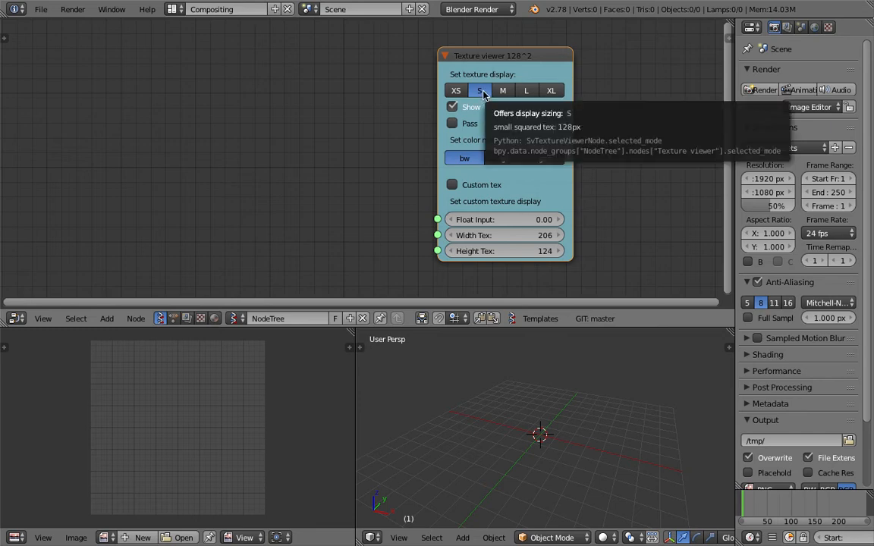
left_click(460, 93)
left_click(482, 91)
Shift the Texture viewer node slightly and merge the empty image editor area into the 3D view.
left_click_drag(498, 62, 520, 59)
scroll(359, 102, "down", 2)
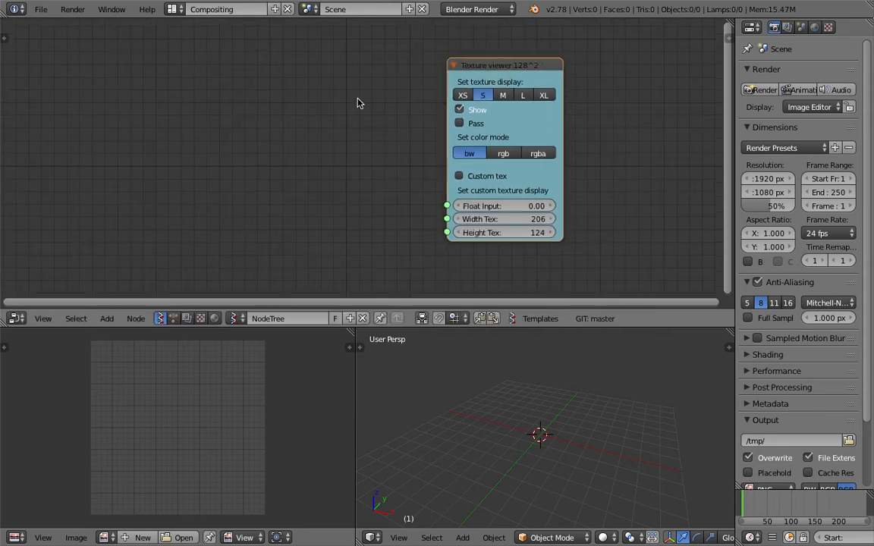
middle_click_drag(371, 108, 356, 98)
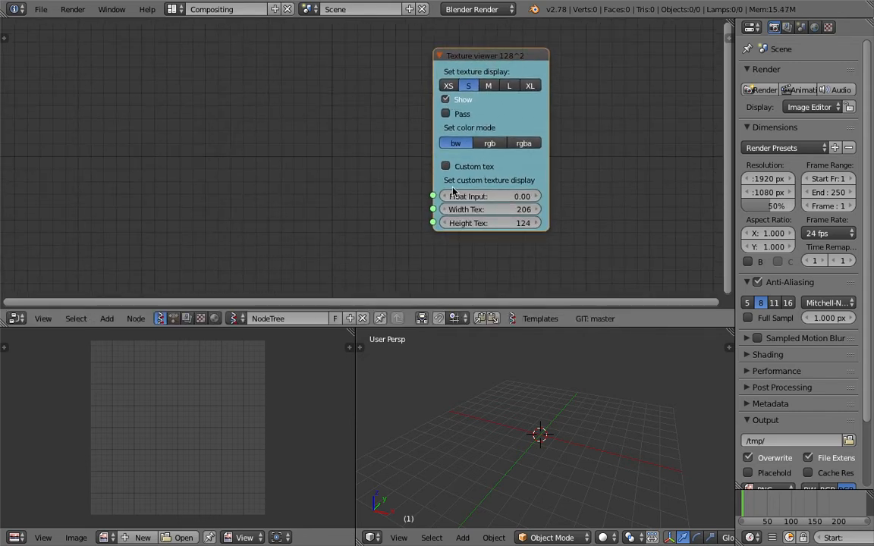
middle_click_drag(277, 149, 281, 147)
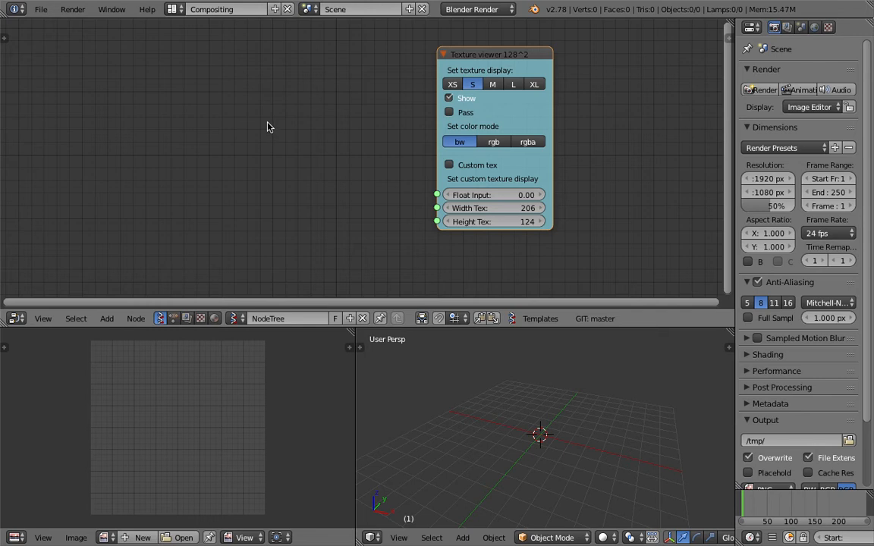
middle_click_drag(250, 105, 255, 103)
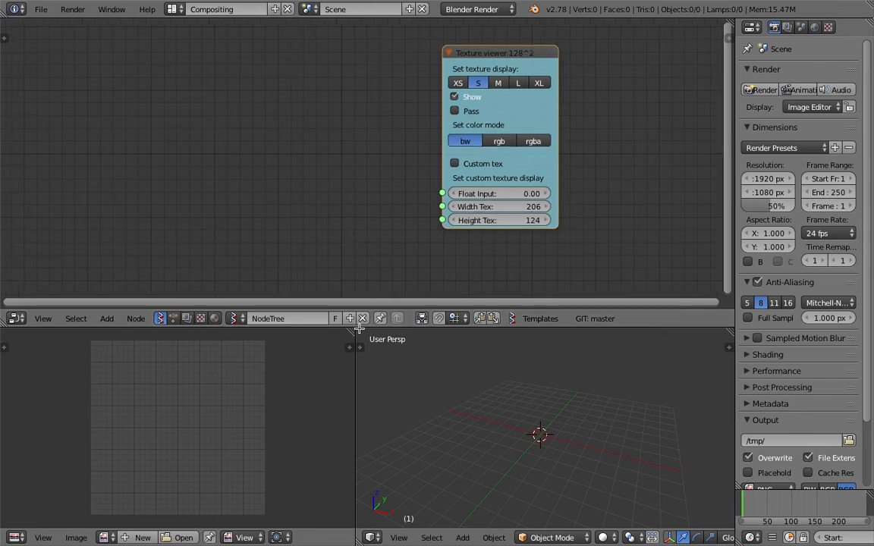
left_click_drag(352, 327, 227, 379)
Add a Plane node and place it well to the left of the Texture viewer node.
key("shift+a")
left_click(247, 106)
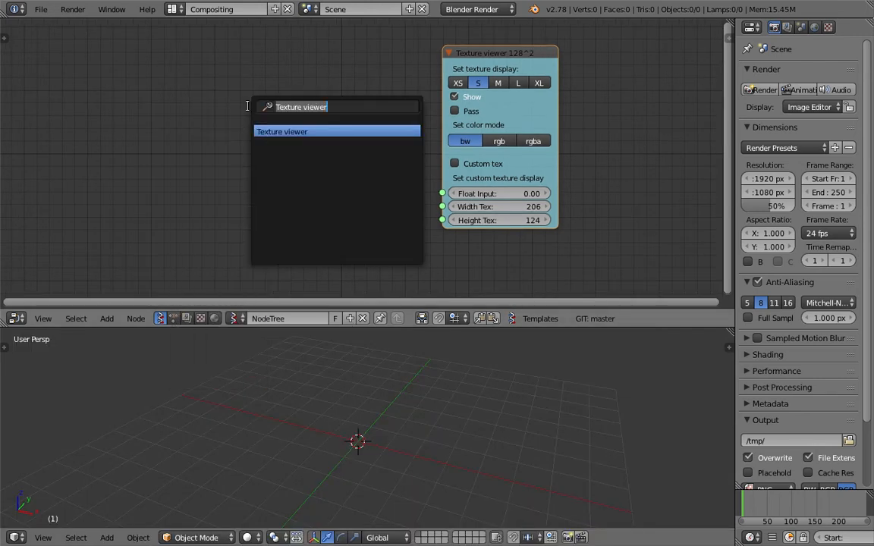
type("plane")
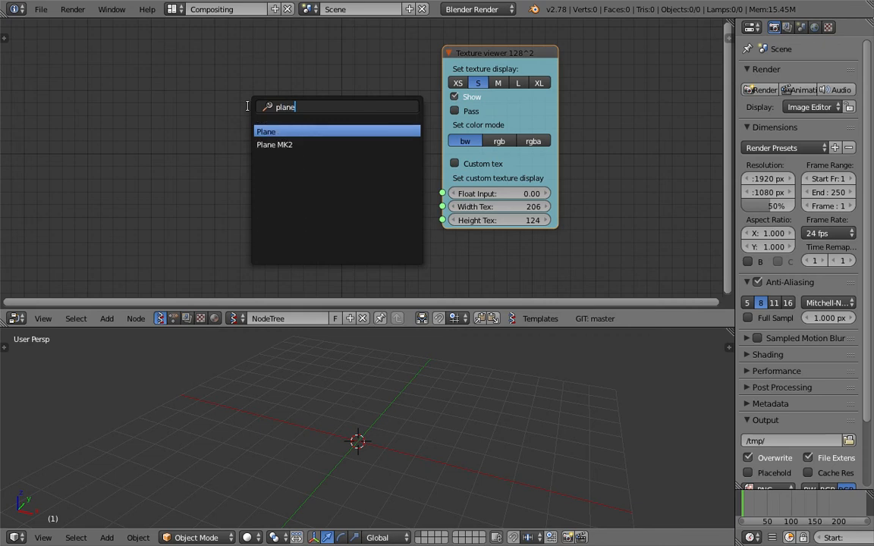
key("Return")
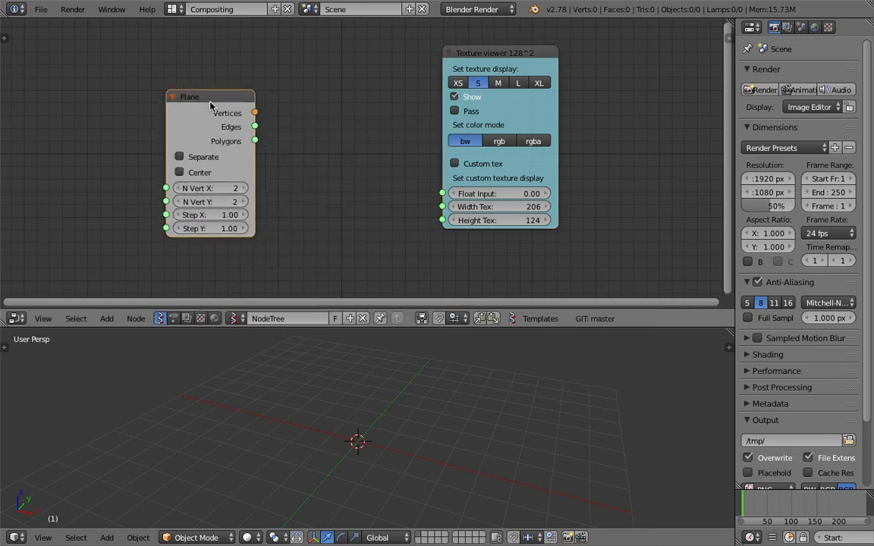
middle_click_drag(414, 383, 402, 410)
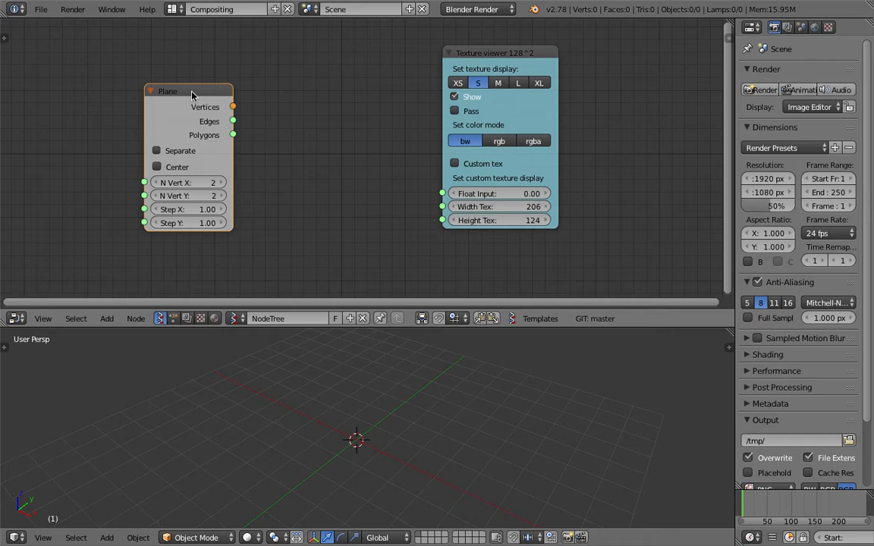
left_click_drag(191, 92, 158, 83)
middle_click_drag(275, 136, 279, 123)
left_click_drag(164, 75, 165, 74)
middle_click_drag(323, 131, 316, 126)
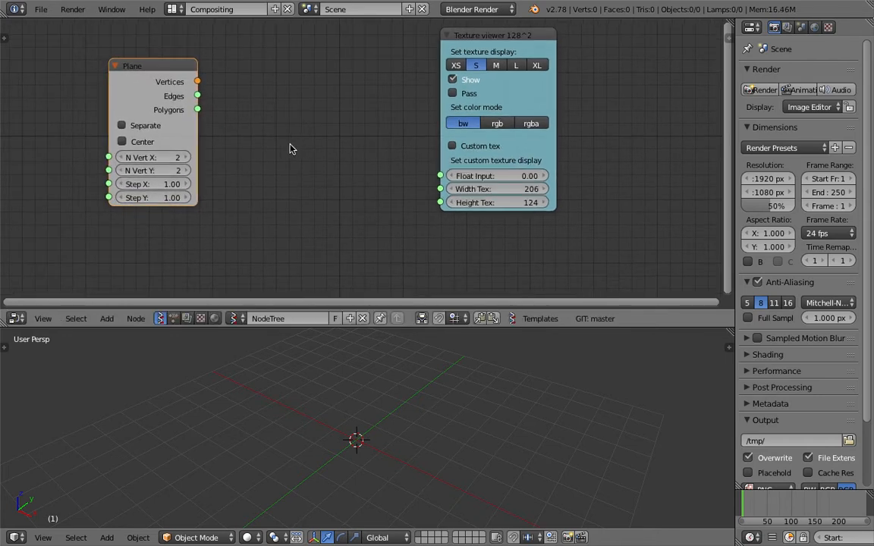
Add a Viewer Draw node between the Plane and Texture viewer nodes.
key("shift+a")
left_click(289, 147)
type("vie")
key("Return")
left_click(287, 142)
Connect the Plane's Vertices and Polygons outputs to the Viewer Draw node's vertices and edg_pol inputs.
left_click_drag(198, 82, 285, 234)
mouse_move(197, 109)
left_mouse_down()
mouse_move(290, 252)
mouse_move(286, 247)
left_mouse_up()
middle_click_drag(440, 448, 387, 450)
scroll(455, 446, "up", 2)
left_click(447, 443)
middle_click_drag(177, 209, 152, 194)
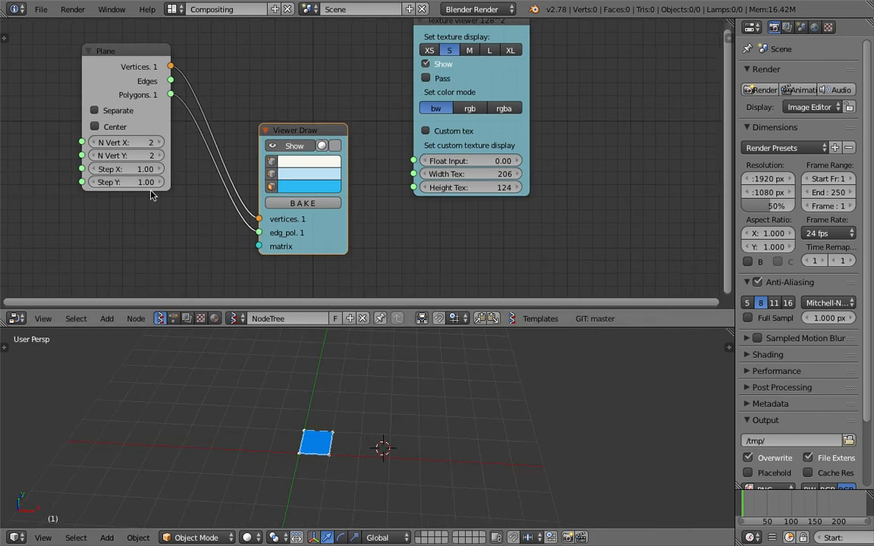
middle_click_drag(163, 157, 177, 169)
middle_click_drag(350, 427, 396, 421)
Set the Plane node's N Vert X and N Vert Y to 64.
left_click(163, 147)
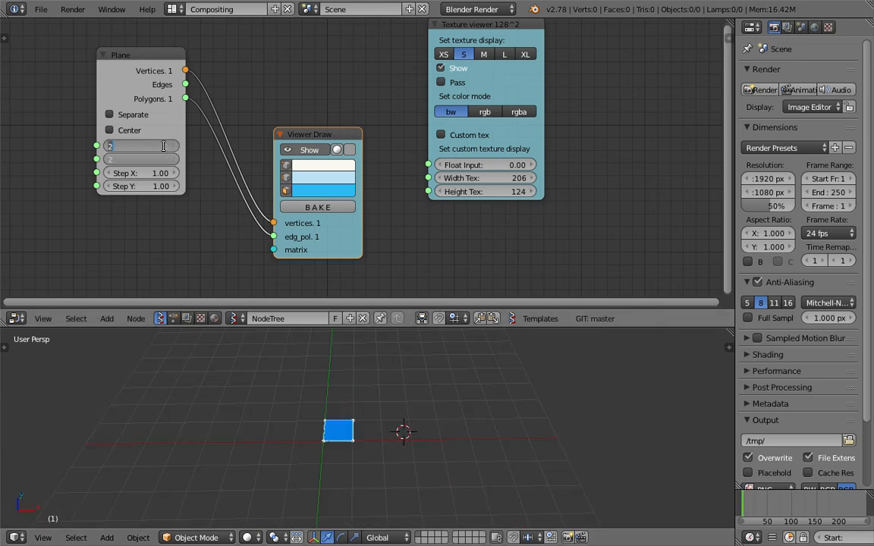
type("64")
key("Return")
scroll(493, 396, "down", 11)
middle_click_drag(487, 409, 309, 455, "shift")
scroll(439, 420, "up", 3)
middle_click_drag(332, 386, 376, 386)
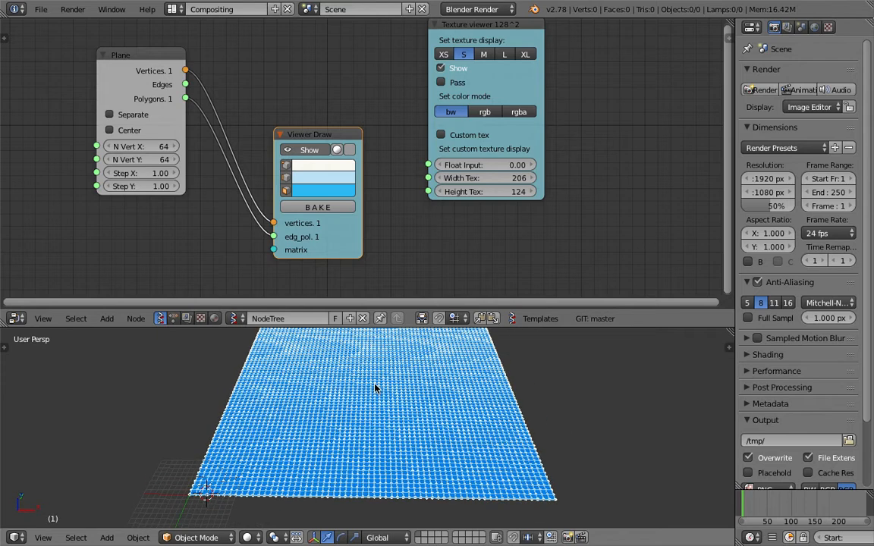
Reposition the Viewer Draw and Texture viewer nodes and set the texture display size to XS.
left_click_drag(311, 139, 311, 112)
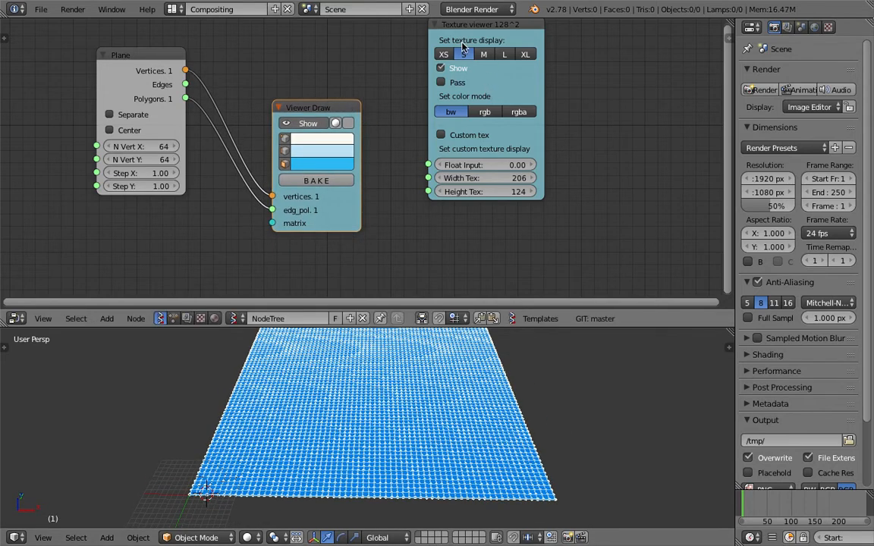
scroll(478, 49, "up", 2)
left_click_drag(446, 32, 427, 42)
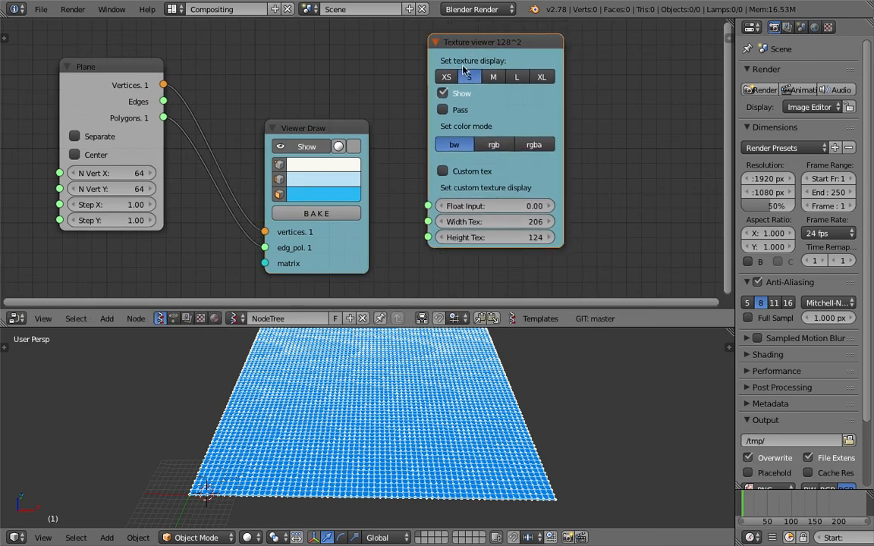
left_click(447, 77)
scroll(448, 76, "up", 4)
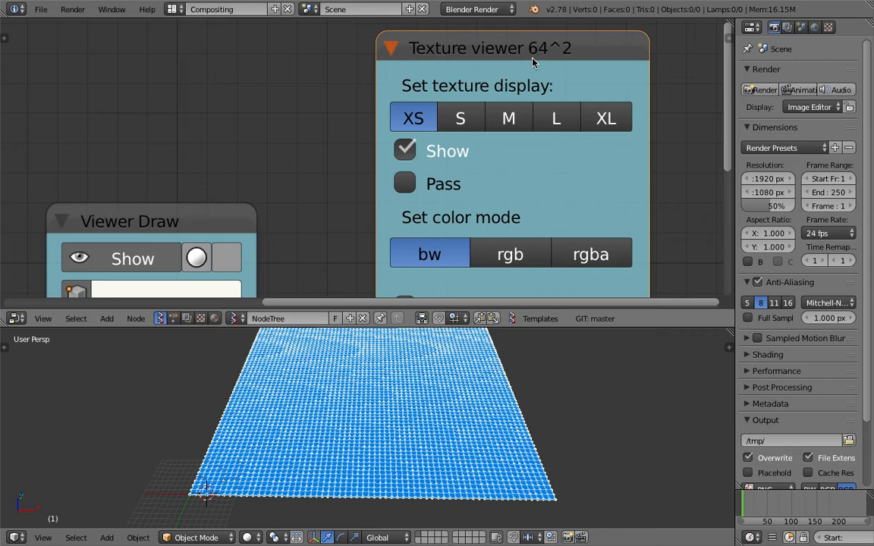
scroll(409, 120, "up", 1)
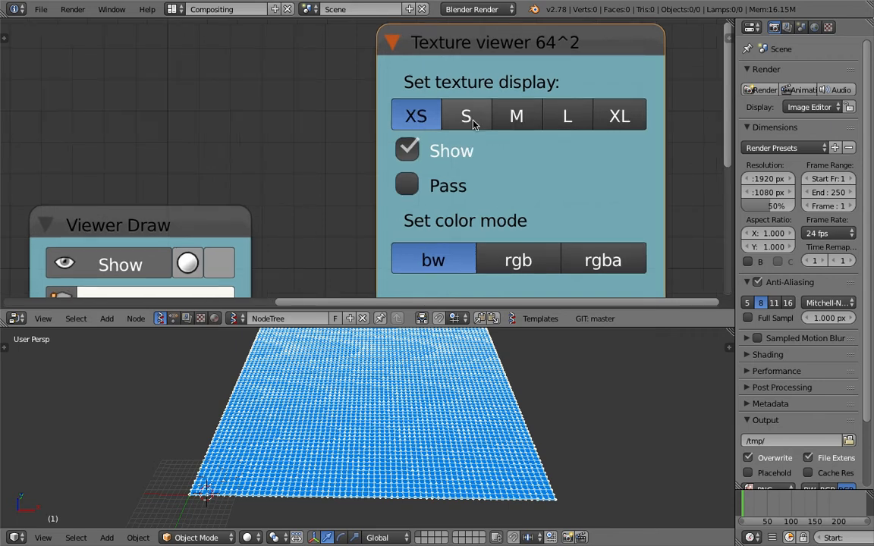
Try the XL display size on the Texture viewer node and return it to XS.
left_click(585, 118)
left_click(602, 117)
middle_click_drag(665, 112, 564, 133)
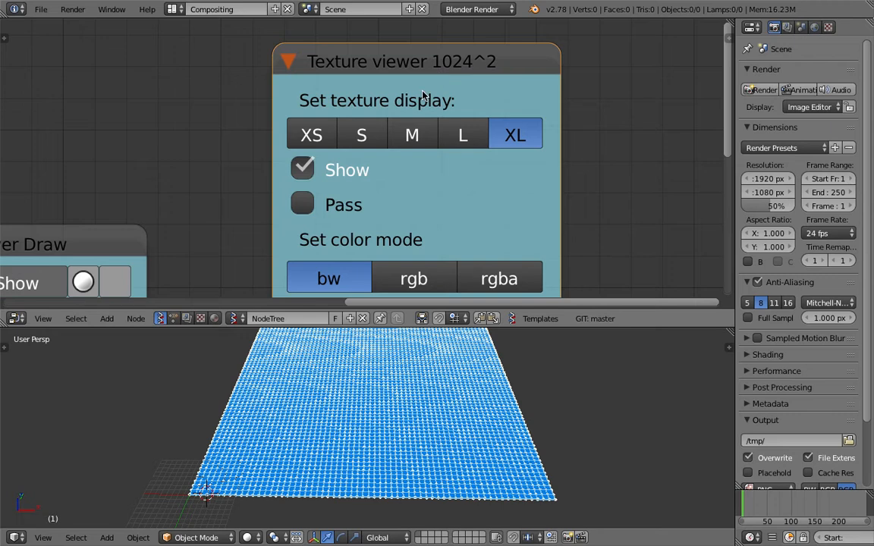
scroll(423, 95, "down", 4)
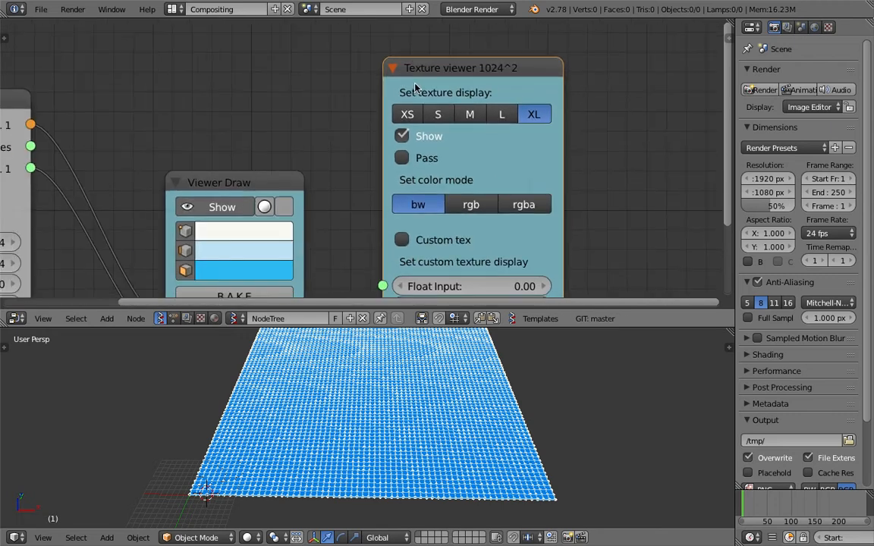
middle_click_drag(337, 157, 429, 135)
left_click(499, 93)
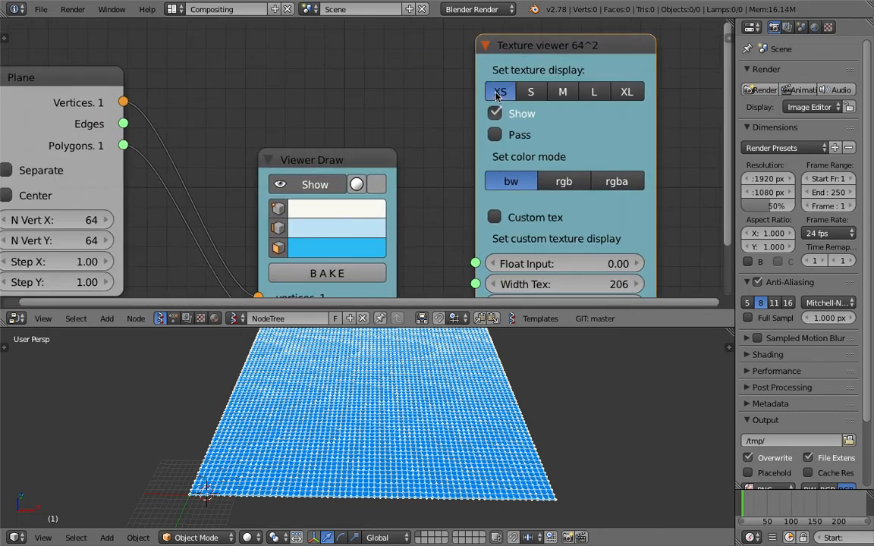
middle_click_drag(460, 98, 410, 101)
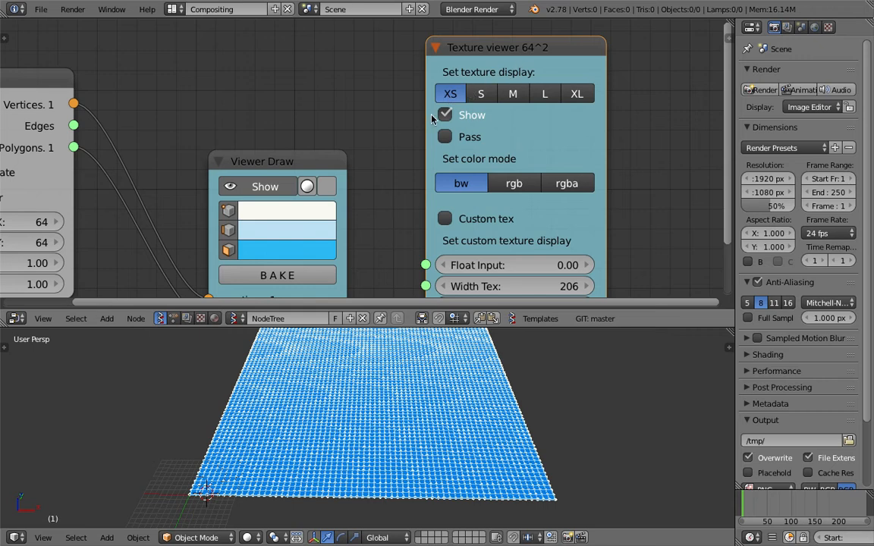
Rearrange the nodes, moving Viewer Draw lower and Plane further left to free space before the Texture viewer.
scroll(372, 125, "down", 1)
middle_click_drag(311, 177, 340, 147)
left_click_drag(326, 134, 304, 129)
scroll(307, 129, "down", 4)
middle_click_drag(310, 127, 352, 96)
mouse_move(350, 106)
left_mouse_down()
mouse_move(318, 115)
mouse_move(302, 102)
left_mouse_up()
left_click_drag(198, 62, 152, 76)
mouse_move(323, 107)
left_mouse_down()
mouse_move(300, 110)
mouse_move(299, 184)
mouse_move(299, 149)
mouse_move(265, 182)
left_mouse_up()
left_click_drag(160, 79, 132, 62)
scroll(412, 146, "up", 3)
left_click_drag(541, 46, 521, 43)
scroll(521, 59, "down", 1)
middle_click_drag(631, 70, 551, 88)
scroll(598, 82, "down", 1)
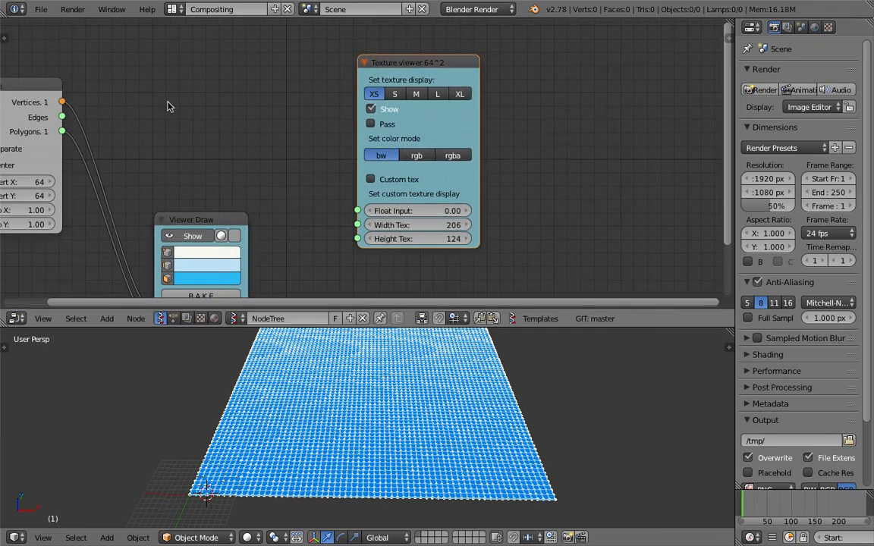
Connect the Plane's Vertices output to the Texture viewer's Float Input and reposition the Plane and Viewer Draw nodes.
middle_click_drag(108, 115, 179, 113)
left_click_drag(134, 100, 428, 208)
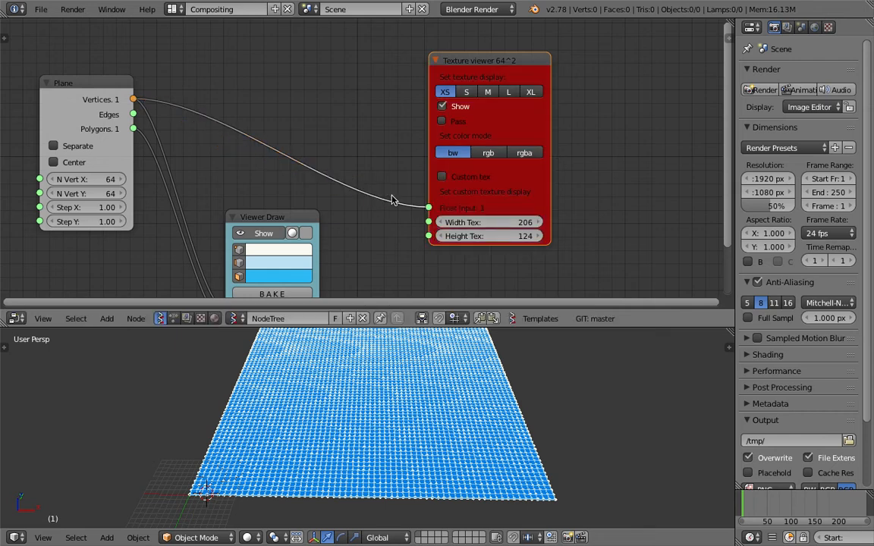
left_click_drag(114, 83, 172, 83)
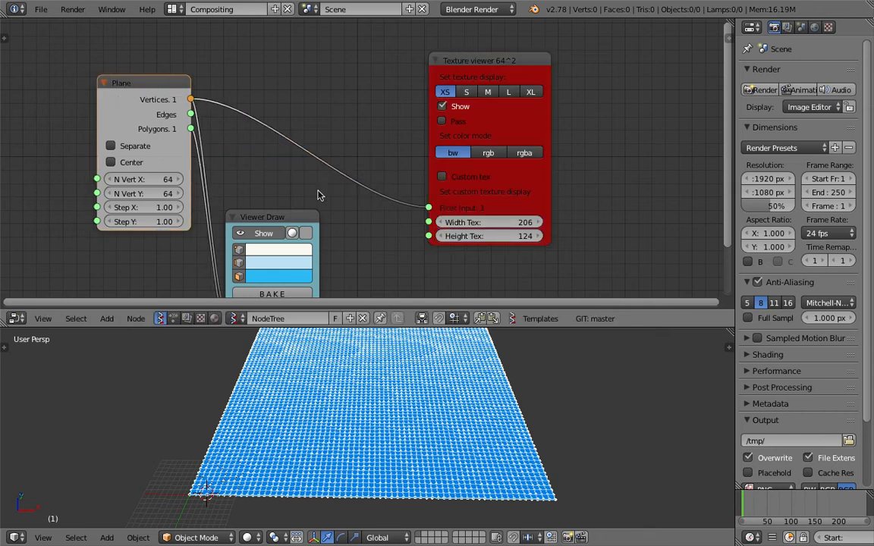
left_click_drag(292, 216, 315, 211)
scroll(447, 190, "up", 3)
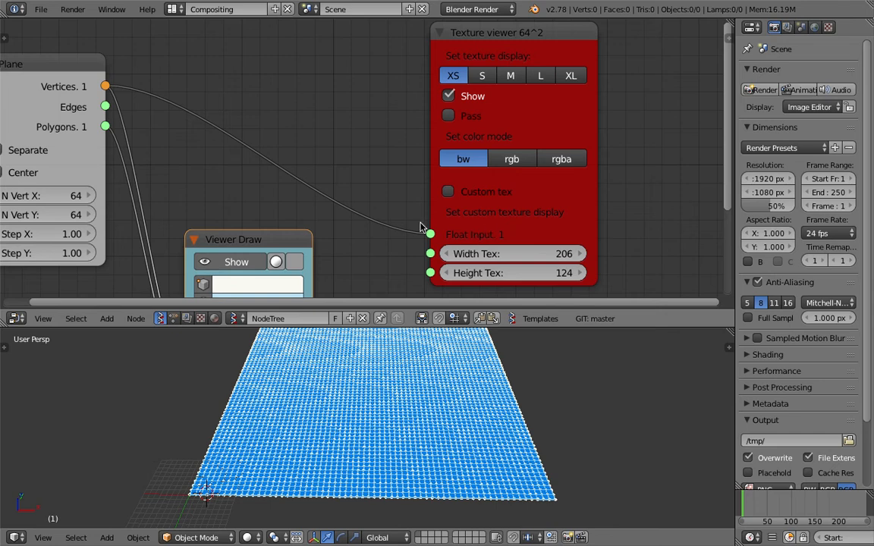
scroll(179, 148, "down", 3)
middle_click_drag(179, 148, 206, 144)
left_click_drag(135, 89, 114, 94)
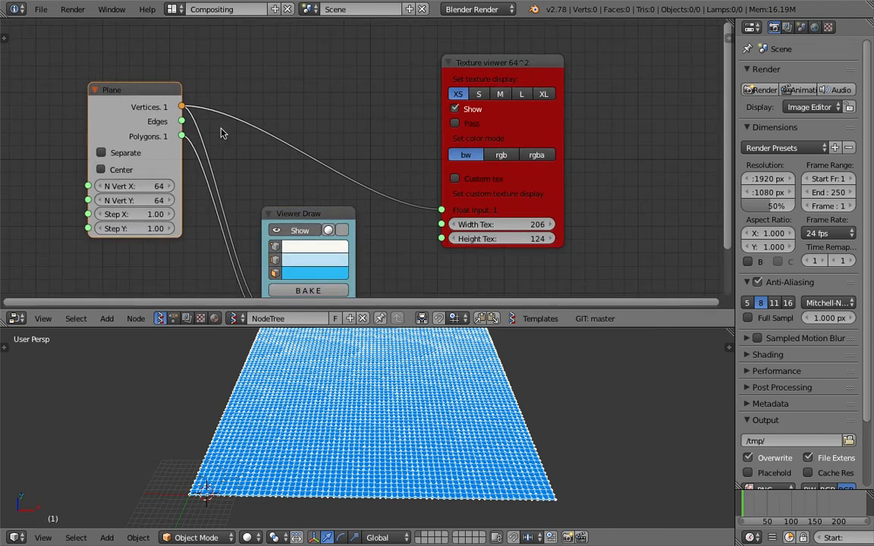
left_click_drag(142, 94, 117, 101)
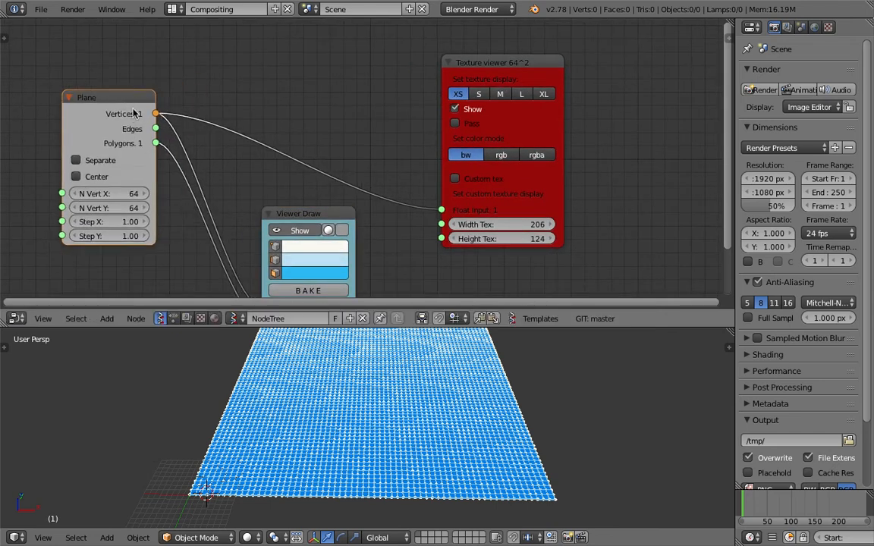
Insert a Vector out node on the link between the Plane's Vertices output and the Texture viewer, with X feeding Float Input.
middle_click_drag(250, 98, 258, 92)
key("shift+a")
left_click(260, 94)
type("vec")
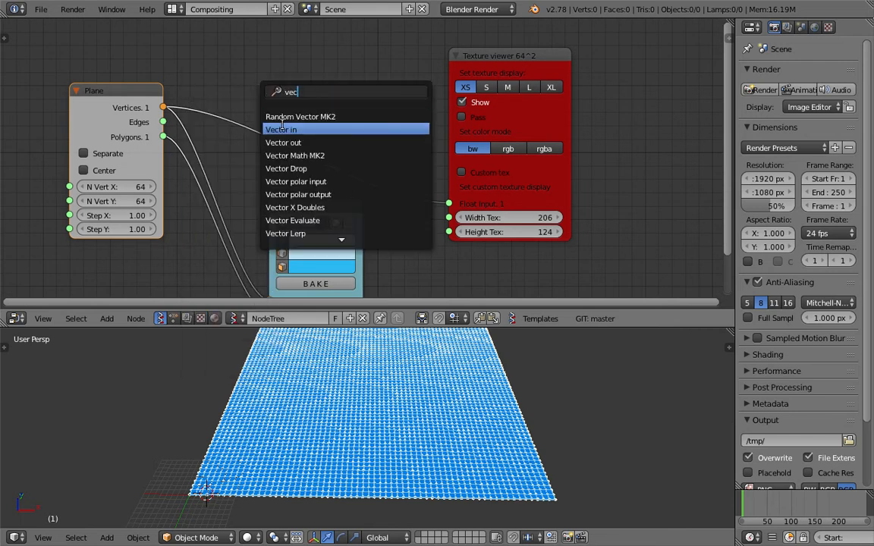
left_click(283, 143)
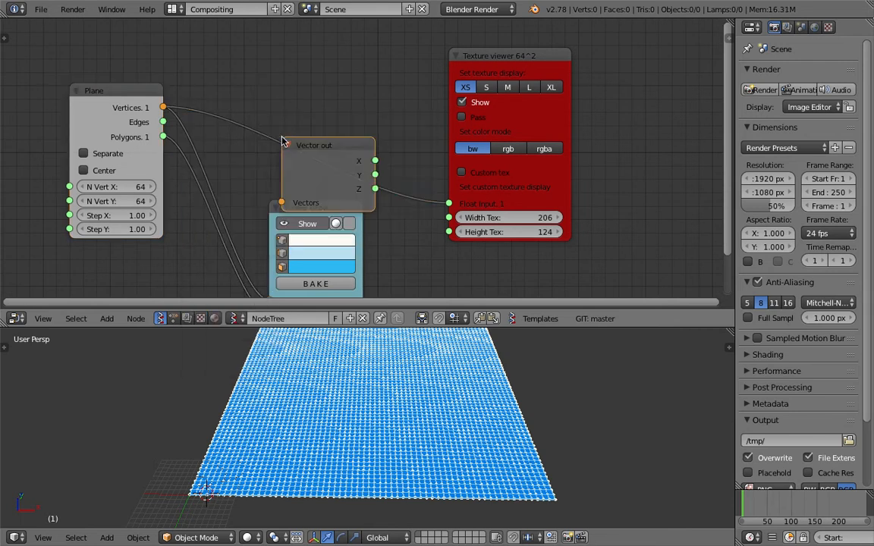
left_click(244, 91)
middle_click_drag(235, 113, 235, 126)
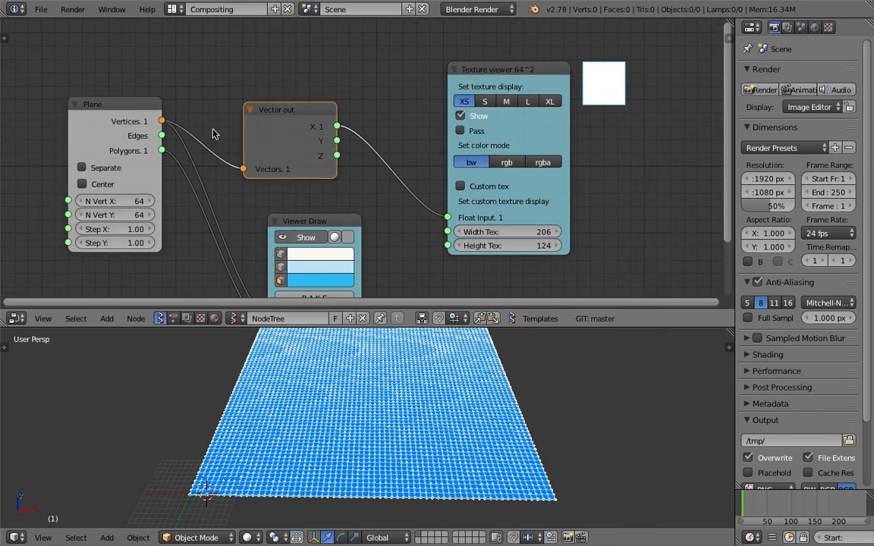
Examine the X output's link to the Float Input and the texture preview beside the Texture viewer up close.
scroll(277, 139, "up", 1)
scroll(326, 131, "up", 1)
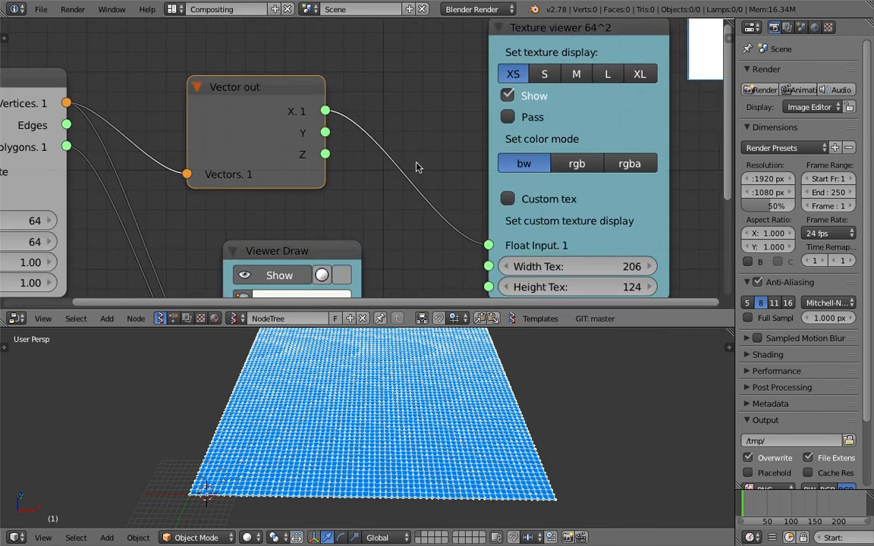
middle_click_drag(325, 107, 286, 115)
scroll(422, 238, "down", 1)
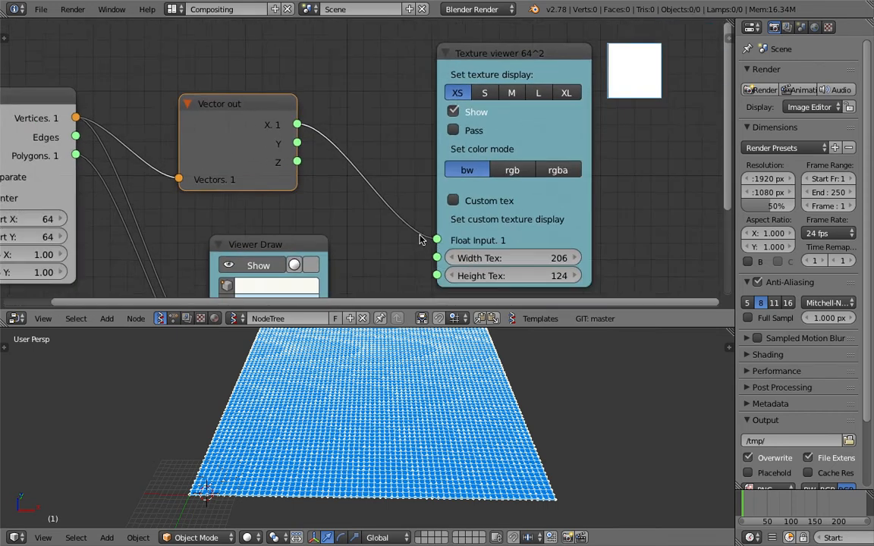
middle_click_drag(421, 239, 408, 223)
middle_click_drag(515, 170, 384, 236)
middle_click_drag(499, 135, 380, 197)
scroll(380, 198, "up", 1)
scroll(359, 182, "up", 2)
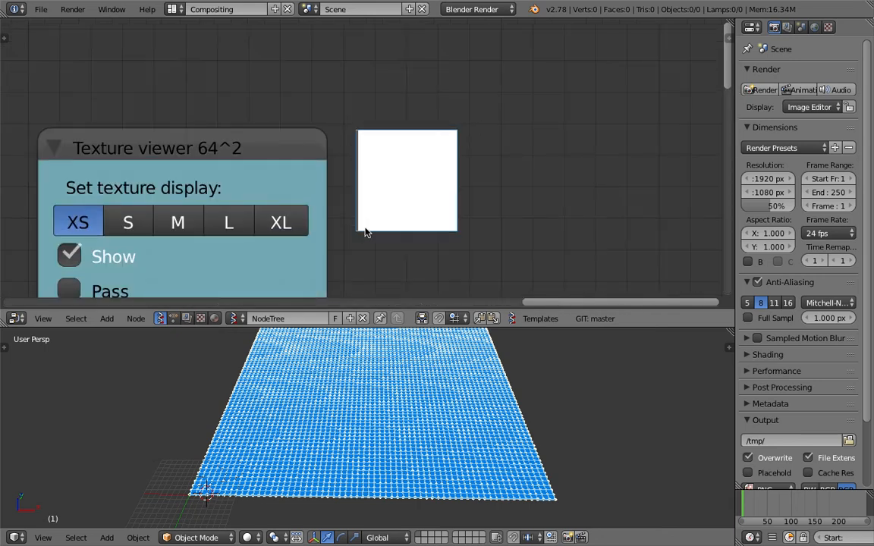
Connect the Vector out node's Y output to the Texture viewer's Float Input, and replace it with the Z output.
scroll(456, 228, "down", 6)
middle_click_drag(110, 262, 347, 140)
scroll(241, 202, "down", 2)
left_click_drag(285, 139, 422, 235)
left_click_drag(285, 155, 424, 234)
middle_click_drag(628, 82, 547, 125)
scroll(581, 121, "down", 4)
Reposition the Texture viewer node to the right of the Vector out node.
left_click_drag(403, 105, 483, 100)
middle_click_drag(493, 130, 332, 86)
scroll(332, 86, "up", 5)
middle_click_drag(476, 137, 486, 150)
left_click_drag(313, 60, 118, 61)
middle_click_drag(159, 59, 382, 36)
scroll(349, 52, "up", 1)
scroll(349, 52, "down", 1)
middle_click_drag(331, 51, 400, 70)
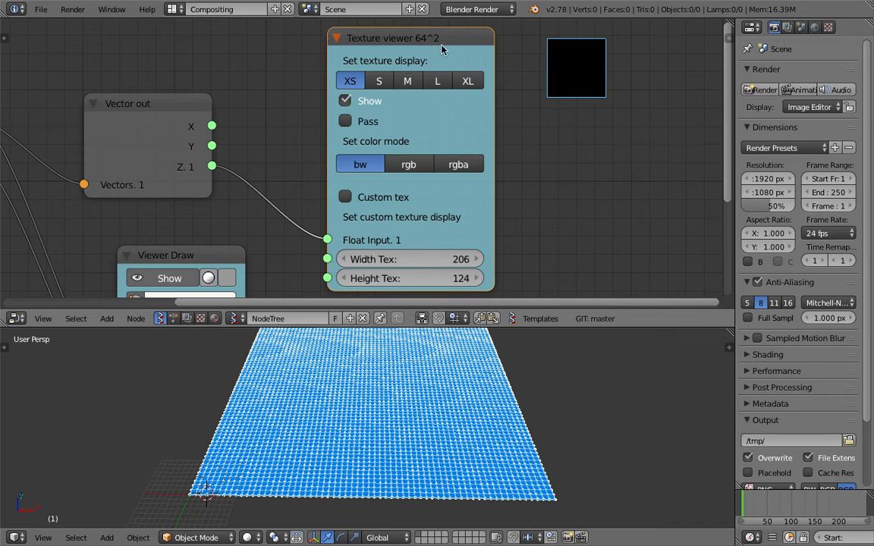
left_click_drag(431, 45, 453, 55)
Move the Plane further left and shift Vector out and Viewer Draw lower to clear space before the Texture viewer.
scroll(395, 72, "down", 2)
middle_click_drag(302, 89, 356, 90)
middle_click_drag(49, 112, 150, 108)
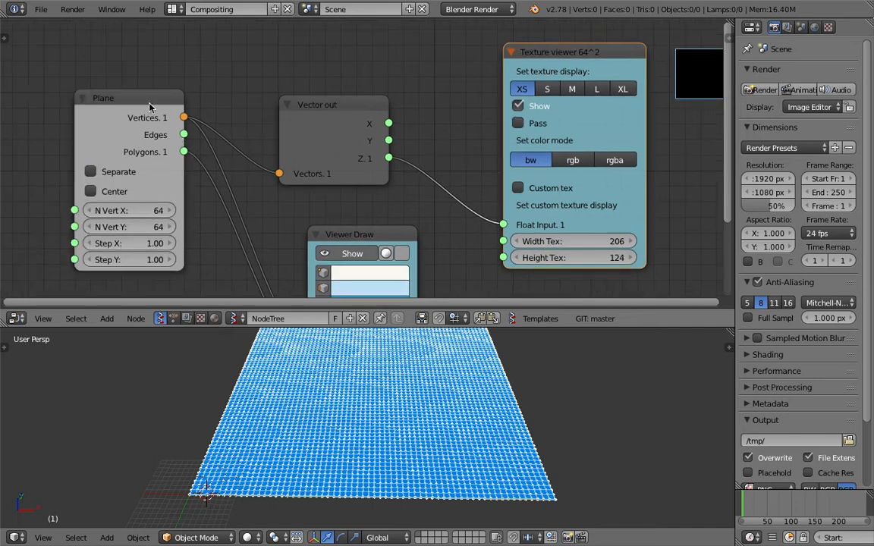
left_click_drag(150, 108, 102, 116)
left_click_drag(319, 118, 252, 278)
left_click_drag(343, 232, 302, 230)
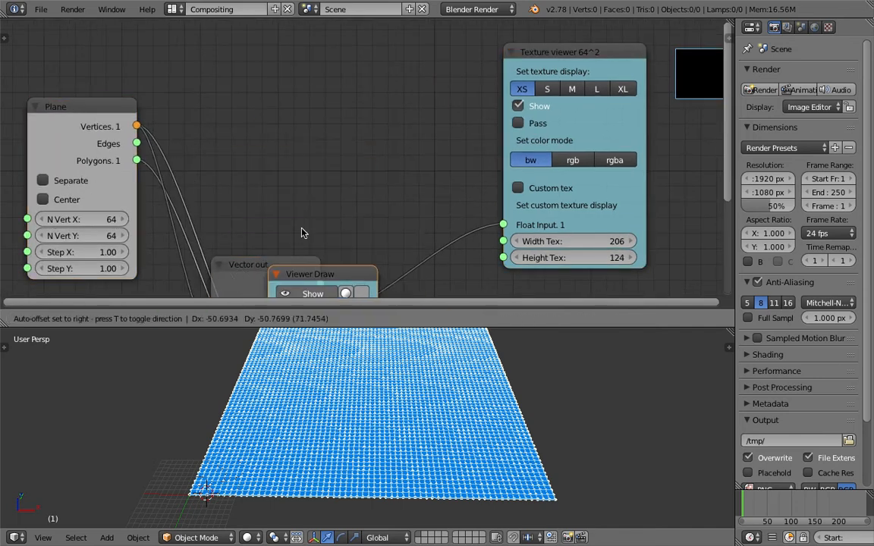
Add a Vector Noise MK2 node in the free space between the Plane and Texture viewer nodes.
middle_click_drag(268, 141, 301, 101)
key("shift+a")
left_click(309, 95)
type("vector no")
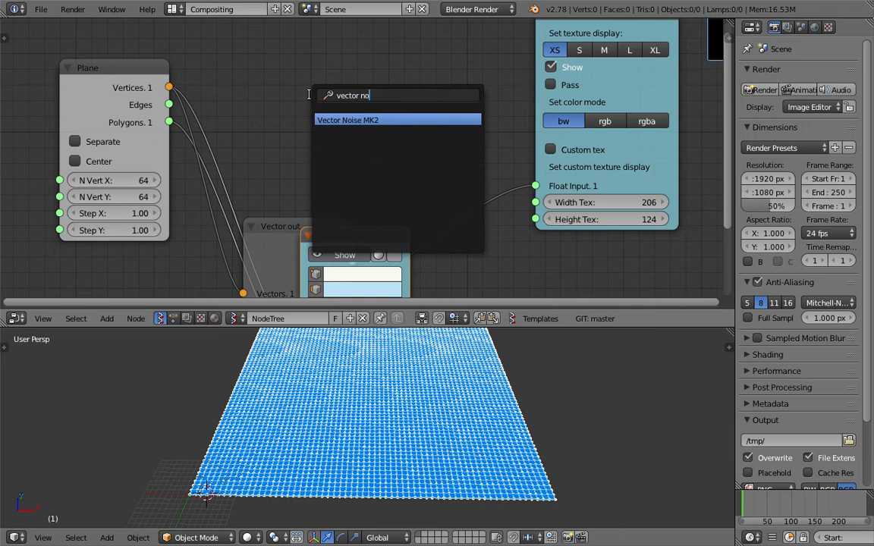
key("Return")
left_click(308, 63)
scroll(306, 85, "down", 2)
middle_click_drag(307, 88, 257, 108)
scroll(250, 114, "up", 1)
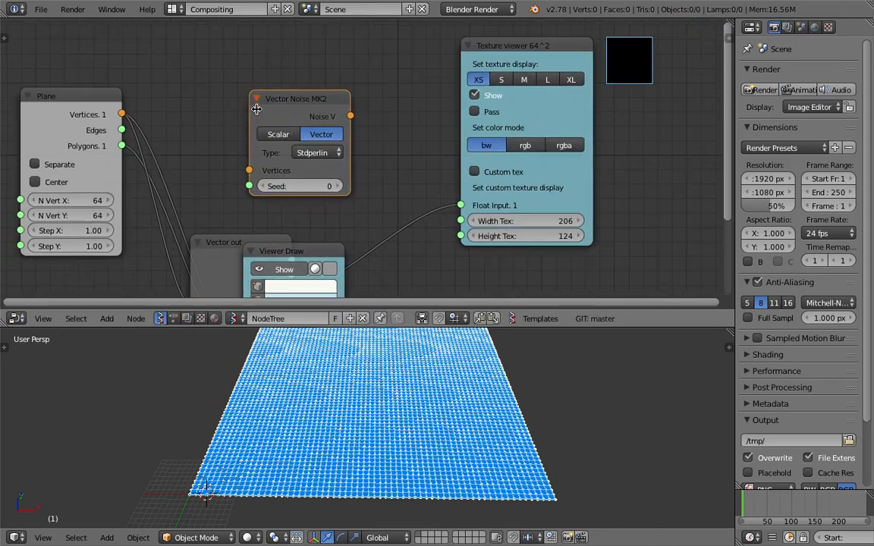
Connect the Plane's Vertices to Vector Noise MK2, link its noise output to the Texture viewer's Float Input, and set it to Scalar.
left_click_drag(90, 112, 75, 128)
mouse_move(98, 119)
middle_mouse_down()
mouse_move(152, 89)
mouse_move(81, 117)
middle_mouse_up()
left_click_drag(135, 112, 273, 152)
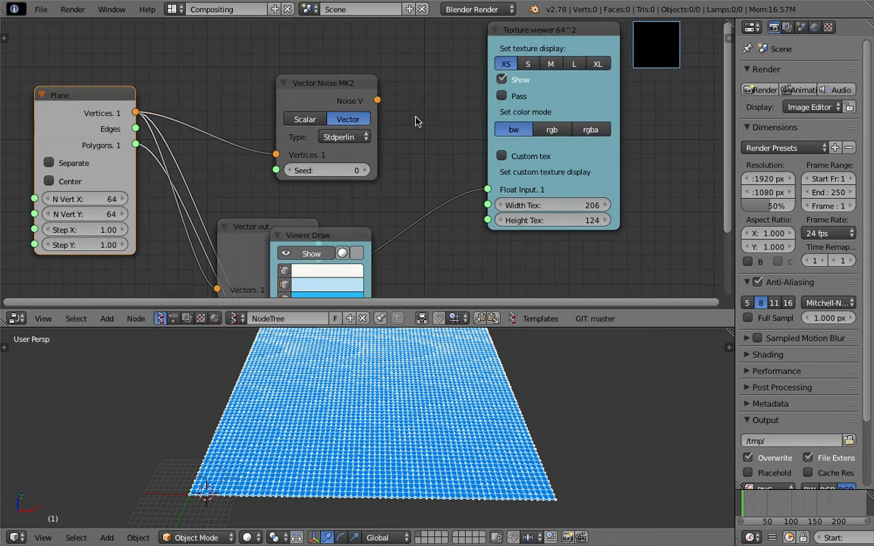
left_click_drag(378, 99, 457, 165)
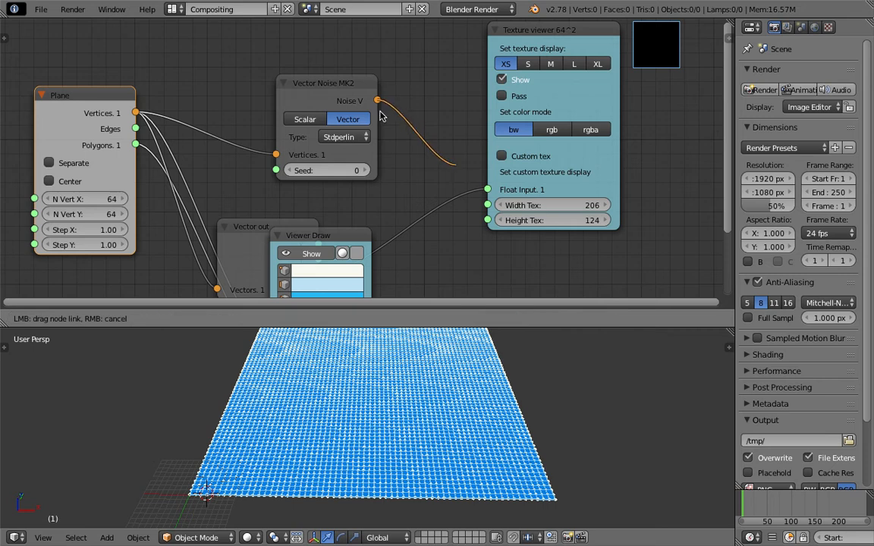
left_click_drag(341, 90, 442, 170)
left_click(255, 113)
Examine the noise pattern in the Texture viewer's preview up close.
middle_click_drag(513, 96, 416, 143)
scroll(447, 136, "up", 4)
middle_click_drag(476, 131, 333, 197)
scroll(394, 159, "up", 4)
scroll(393, 154, "down", 4)
middle_click_drag(491, 178, 604, 108)
scroll(531, 106, "down", 3)
middle_click_drag(369, 97, 422, 102)
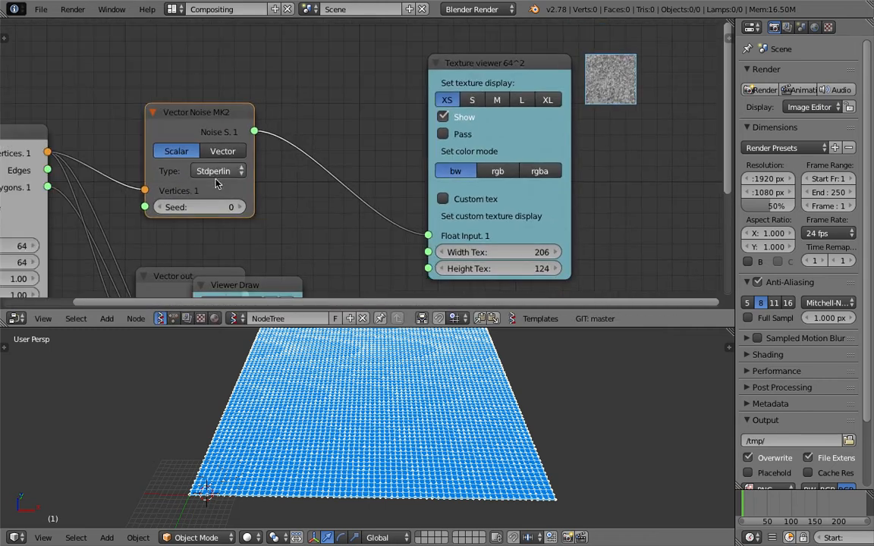
Set the Vector Noise MK2 seed to 59, try other noise types and choose Voronoi_F3.
left_click_drag(200, 207, 245, 206)
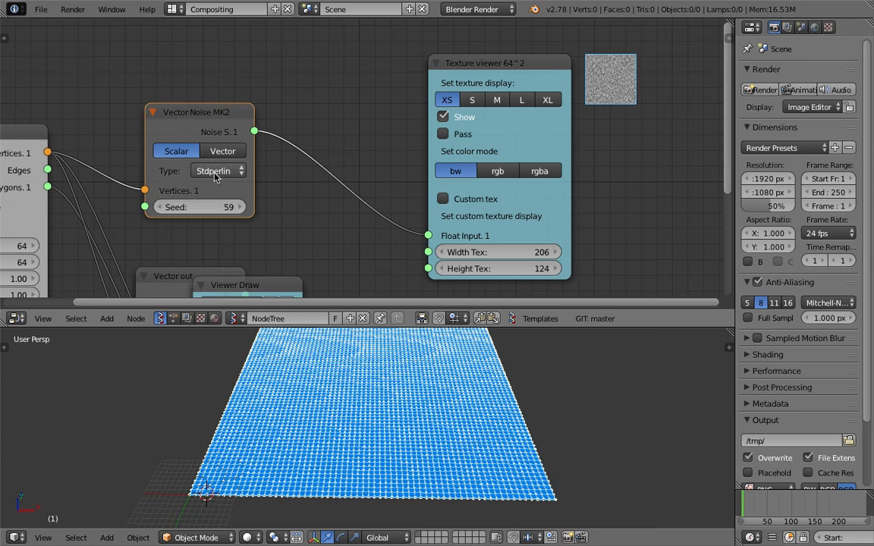
left_click(211, 171)
left_click(225, 223)
left_click(224, 171)
left_click(227, 242)
left_click(219, 171)
left_click(238, 275)
Move the Vector Noise MK2 node closer to the Texture viewer to make room after the Plane.
left_click_drag(214, 121, 278, 122)
middle_click_drag(236, 121, 328, 125)
middle_click_drag(410, 135, 349, 147)
scroll(619, 83, "up", 1)
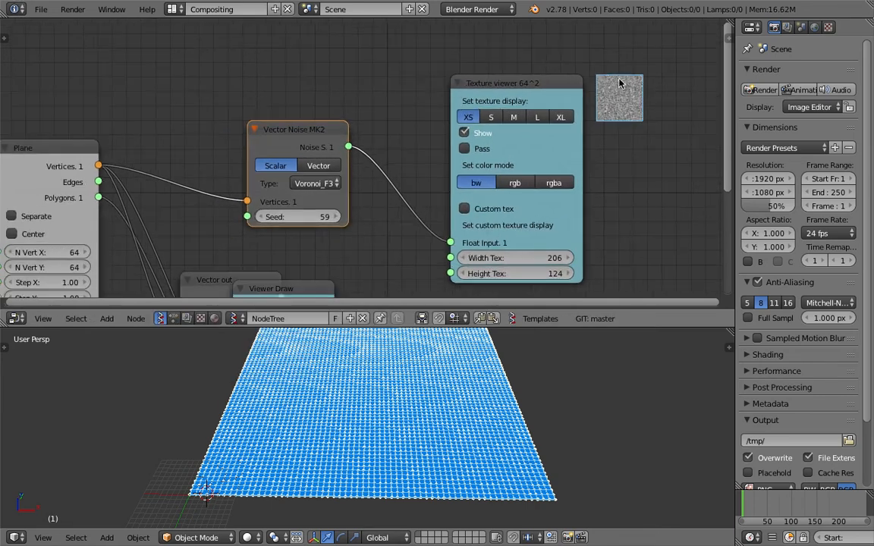
left_click_drag(286, 127, 294, 122)
middle_click_drag(272, 131, 313, 119)
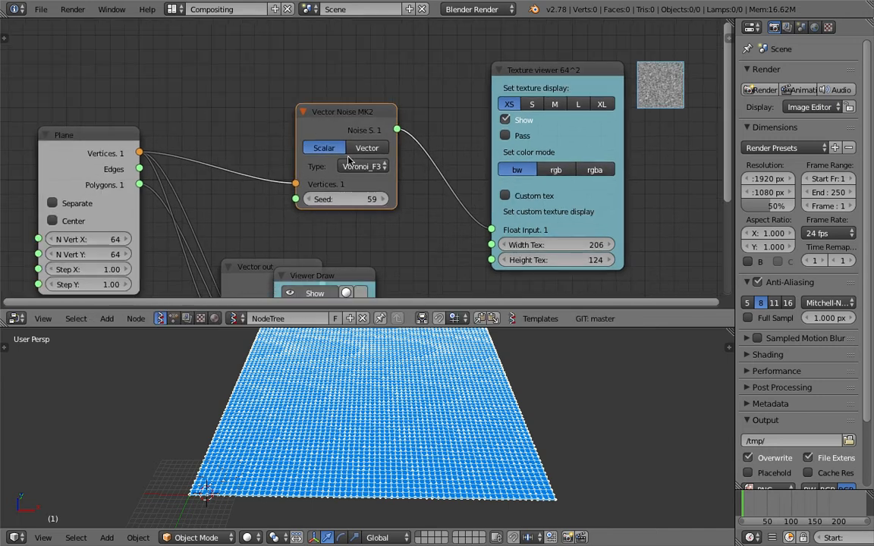
Insert a Vector Math node between the Plane and Vector Noise MK2 and set its function to Multiply Scalar.
key("alt+space")
type("vector m")
key("Down")
key("Return")
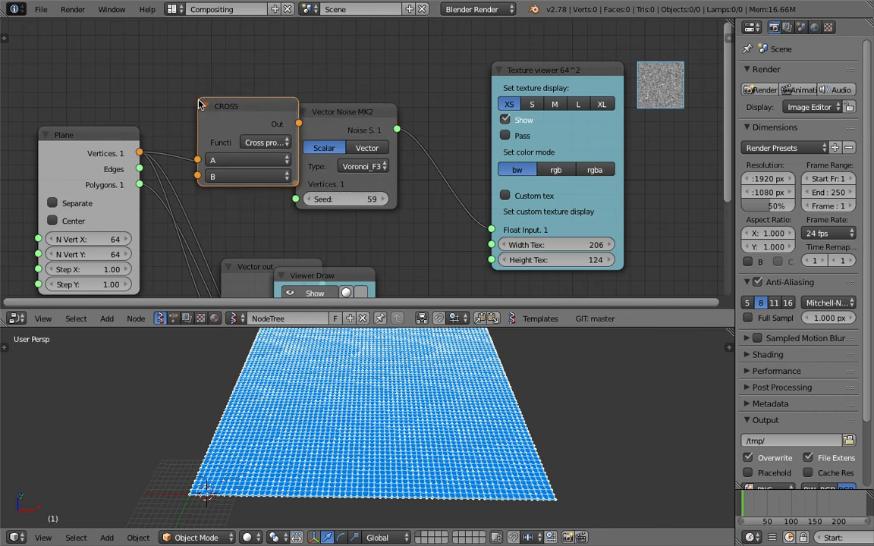
left_click(192, 108)
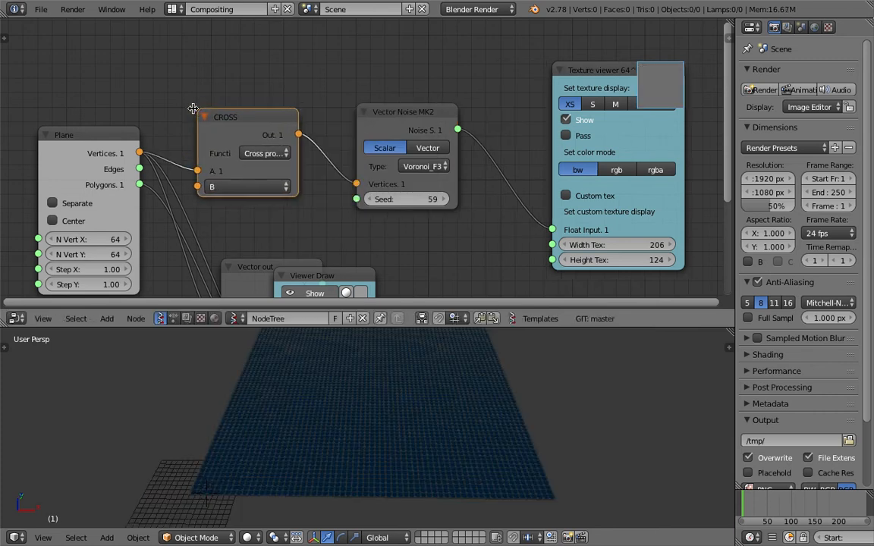
left_click(264, 153)
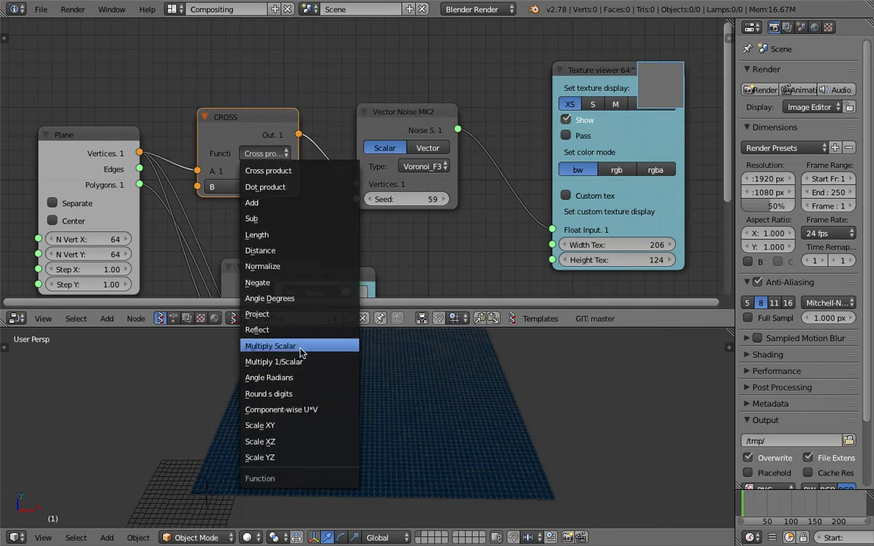
left_click(274, 346)
Reduce the Multiply Scalar node's amount to 0.16 to scale up the noise pattern.
left_click_drag(263, 188, 241, 188)
middle_click_drag(299, 166, 259, 167)
scroll(259, 166, "down", 2)
left_click_drag(251, 183, 200, 183)
scroll(517, 112, "up", 1)
middle_click_drag(628, 91, 574, 111)
scroll(516, 114, "up", 1)
Change the noise type to Voronoi_F1 and set the Multiply Scalar amount to 0.25.
left_click(273, 192)
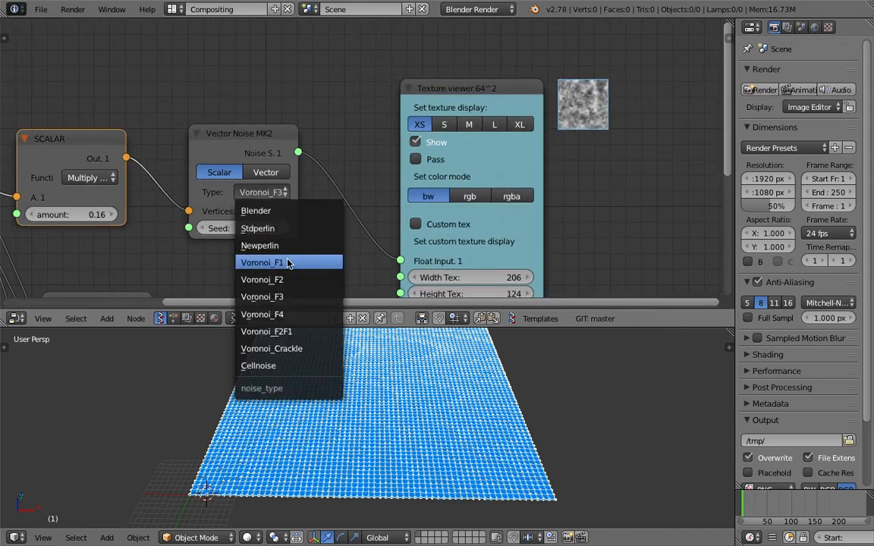
left_click(288, 263)
scroll(170, 214, "up", 2)
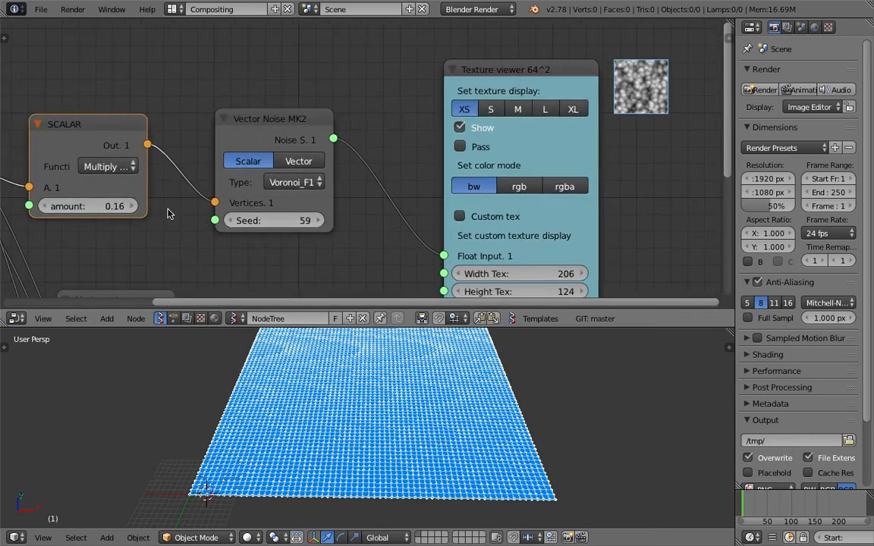
mouse_move(83, 206)
left_mouse_down()
mouse_move(45, 206)
mouse_move(99, 206)
left_mouse_up()
scroll(306, 156, "down", 1)
middle_click_drag(306, 156, 365, 140)
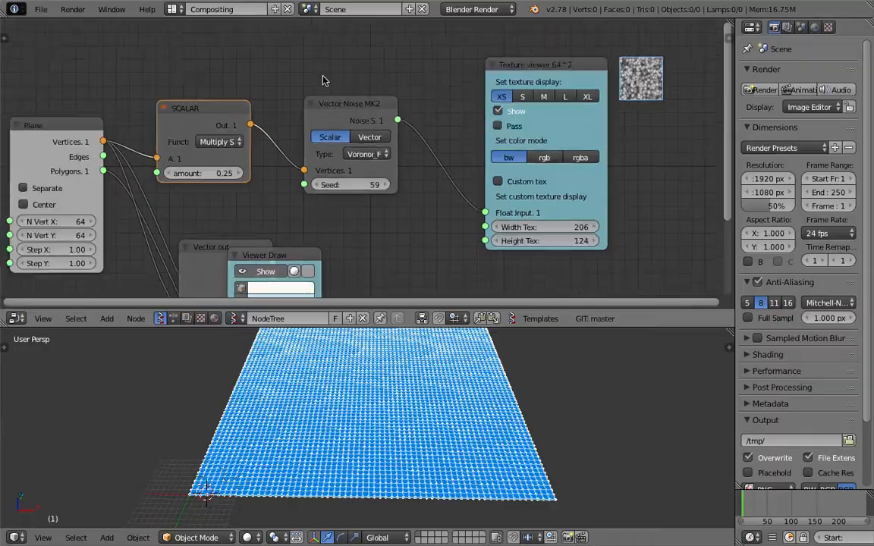
Save the Blender file to the Desktop as texture_viewer_update_001.blend.
key("ctrl+s")
left_click(309, 61)
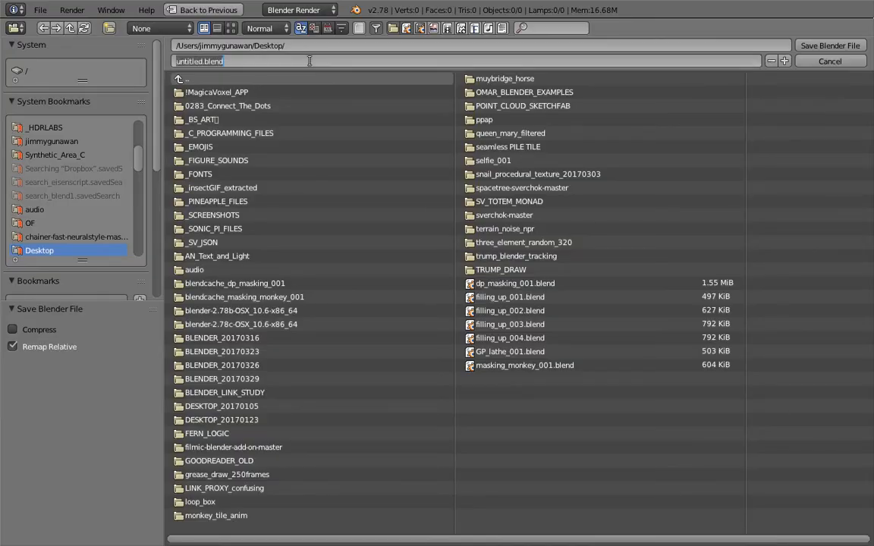
type("texture")
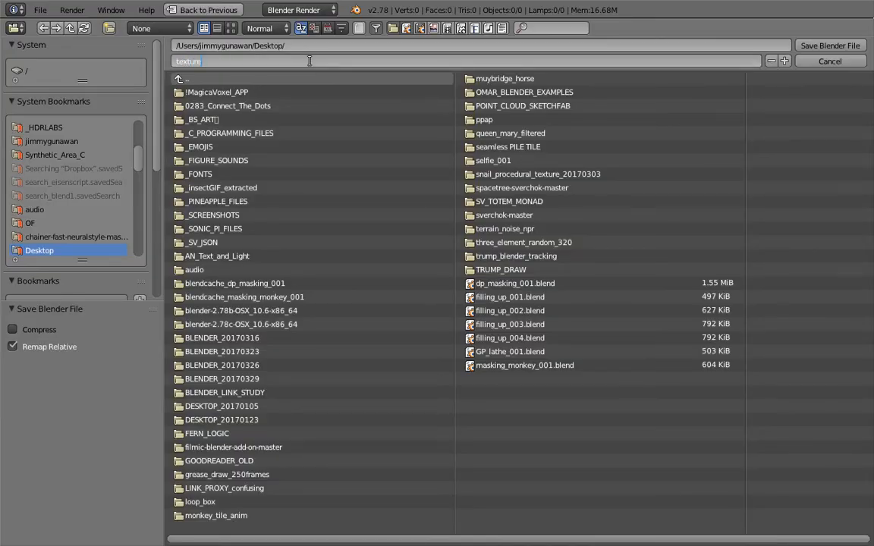
type("_viewer_update_001")
key("Return")
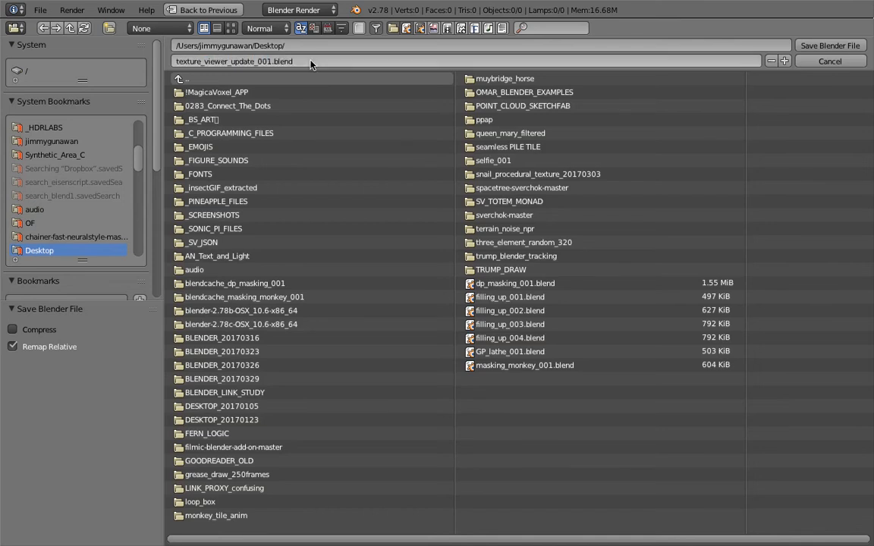
left_click(803, 48)
Spread out the overlapping Viewer Draw and Vector out nodes and move the Plane further left.
scroll(455, 129, "down", 3)
middle_click_drag(391, 149, 421, 121)
scroll(368, 197, "up", 2)
middle_click_drag(369, 197, 373, 213)
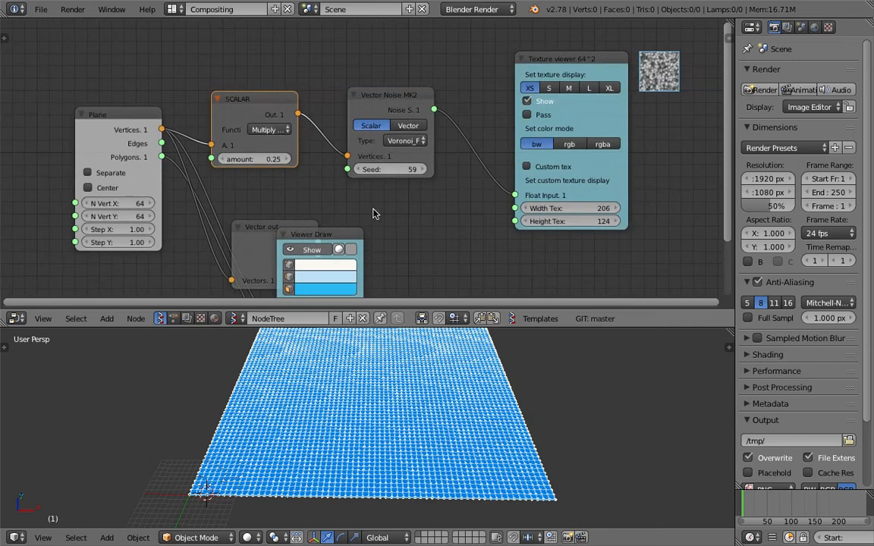
left_click_drag(343, 233, 423, 217)
mouse_move(278, 226)
left_mouse_down()
mouse_move(303, 206)
mouse_move(208, 255)
left_mouse_up()
middle_click_drag(254, 206, 285, 184)
left_click_drag(144, 98, 96, 111)
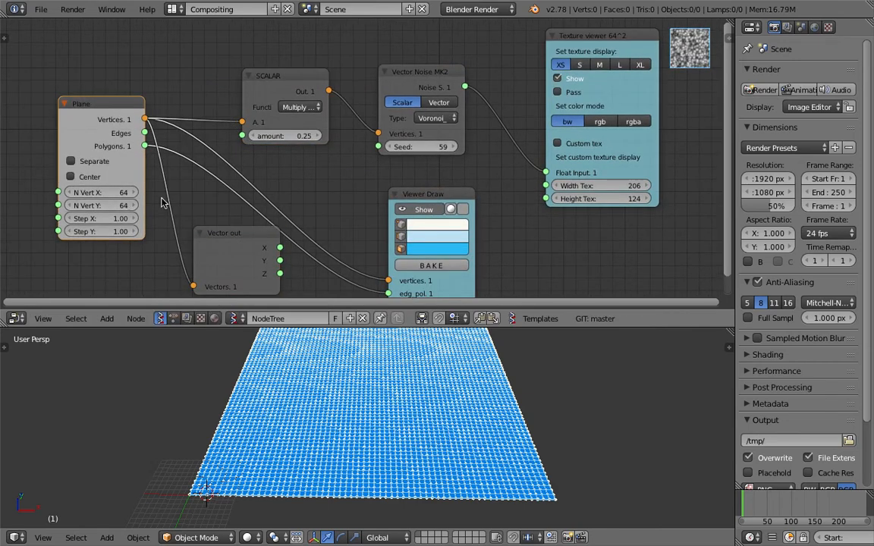
Widen the node editor and 3D view by narrowing the render properties area.
scroll(103, 204, "up", 2)
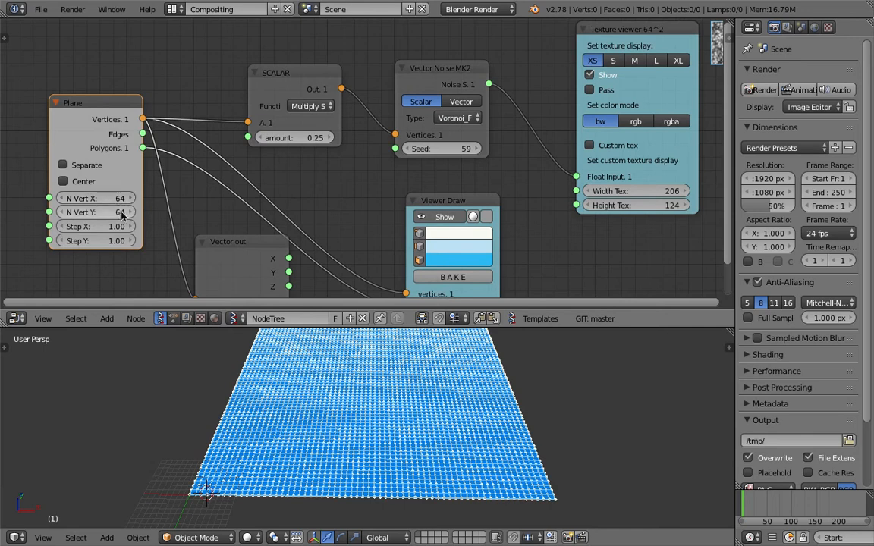
middle_click_drag(499, 159, 487, 171)
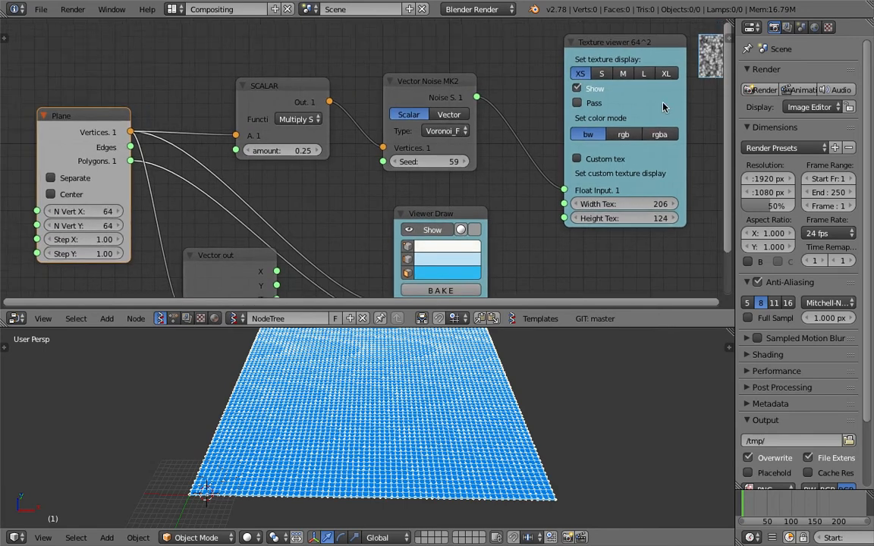
middle_click_drag(661, 64, 617, 76)
scroll(617, 75, "down", 1)
middle_click_drag(545, 77, 549, 80)
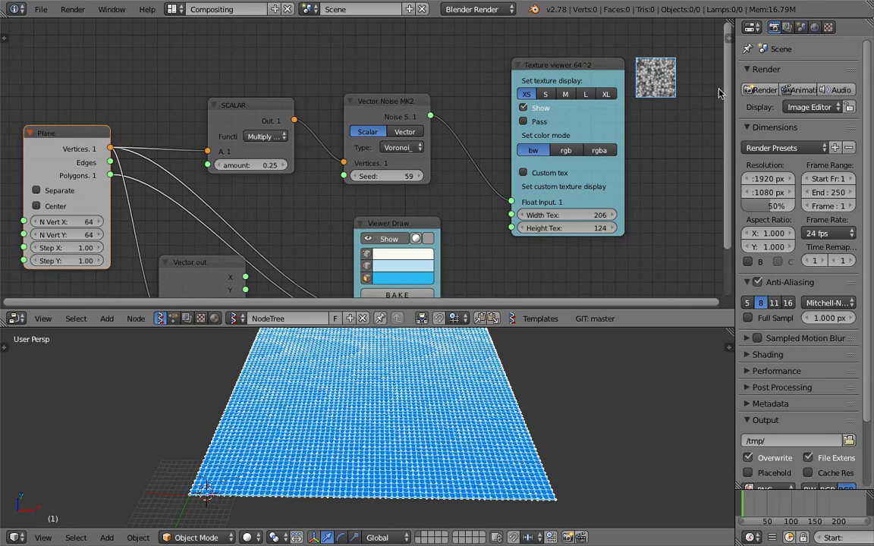
left_click_drag(733, 93, 806, 95)
scroll(588, 130, "down", 2)
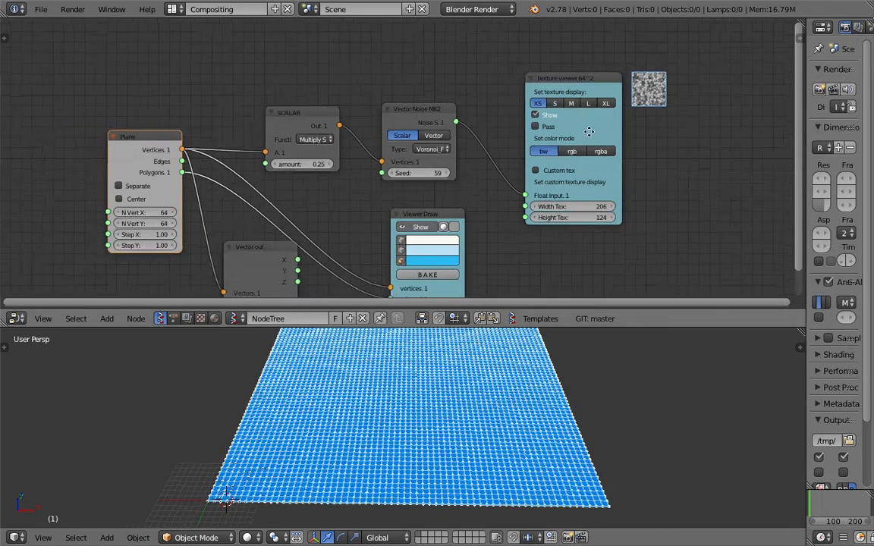
middle_click_drag(588, 130, 575, 113)
scroll(575, 113, "up", 1)
Set the Plane's N Vert X and N Vert Y both to 40 and raise N Vert X slightly.
left_click_drag(114, 194, 114, 207)
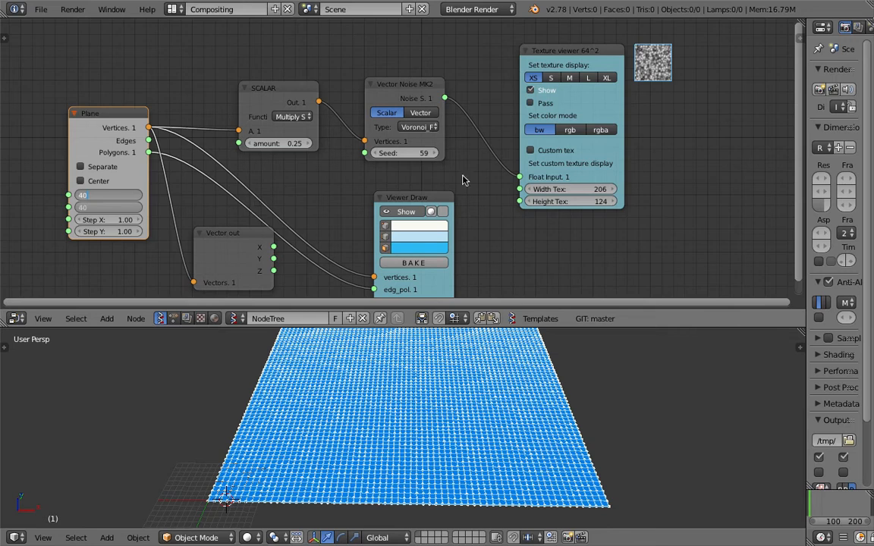
key("Return")
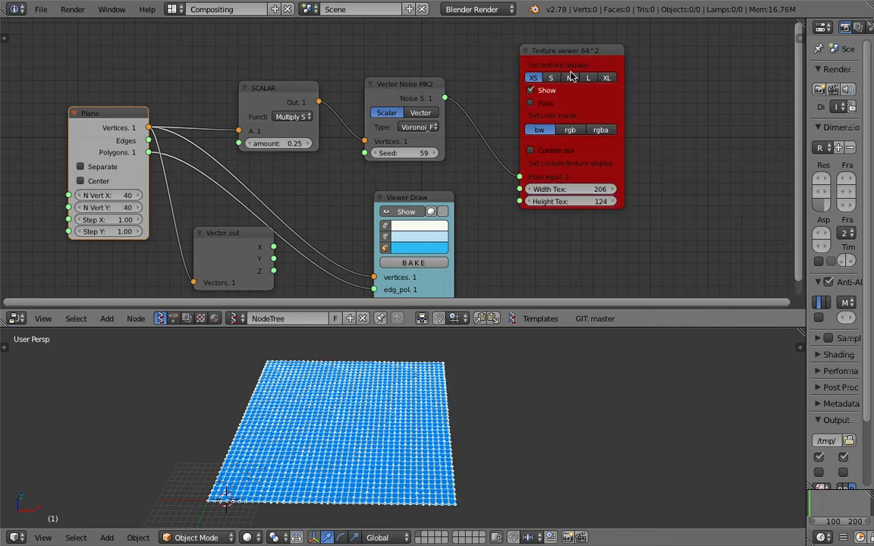
left_click(141, 196)
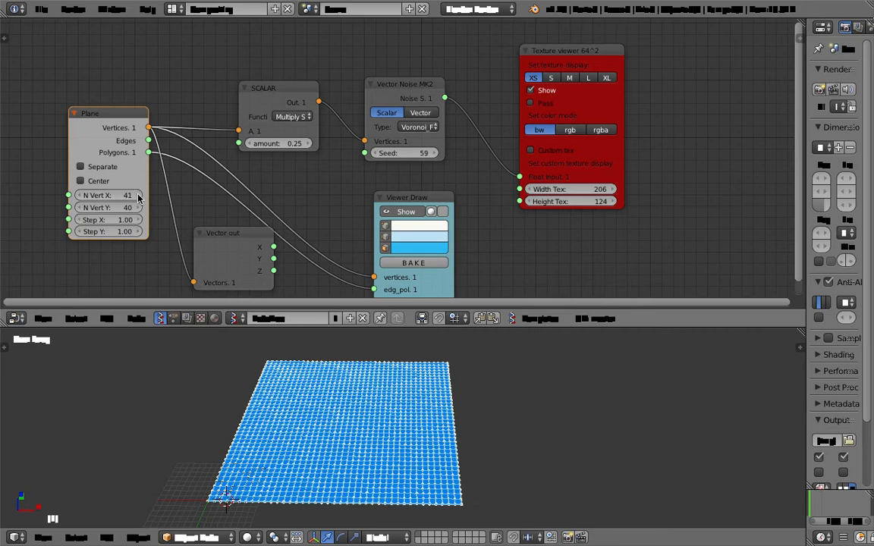
left_click(141, 196)
left_click(141, 196)
Set the Plane's N Vert X to 32 and N Vert Y to 39, and widen the Plane node.
mouse_move(124, 195)
left_mouse_down()
mouse_move(107, 195)
mouse_move(121, 207)
left_mouse_up()
middle_click_drag(521, 205, 539, 206)
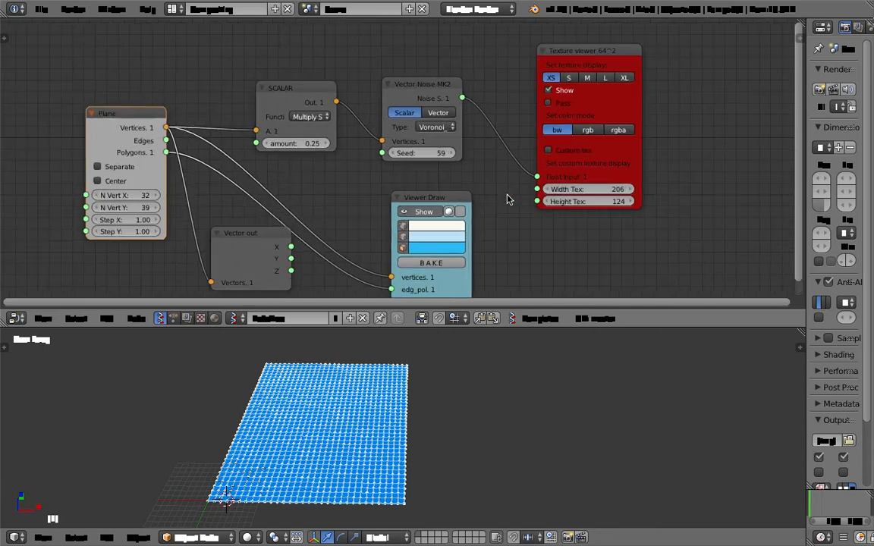
middle_click_drag(352, 178, 360, 176)
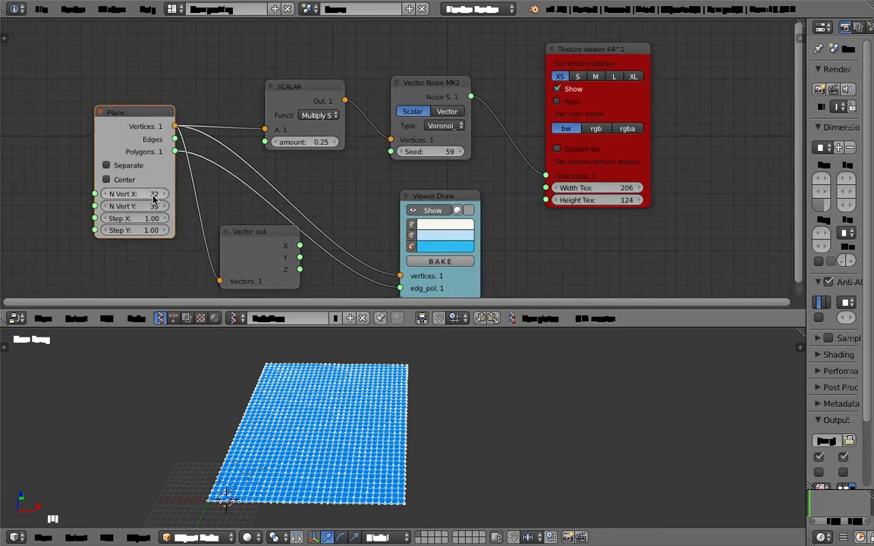
left_click_drag(94, 144, 81, 145)
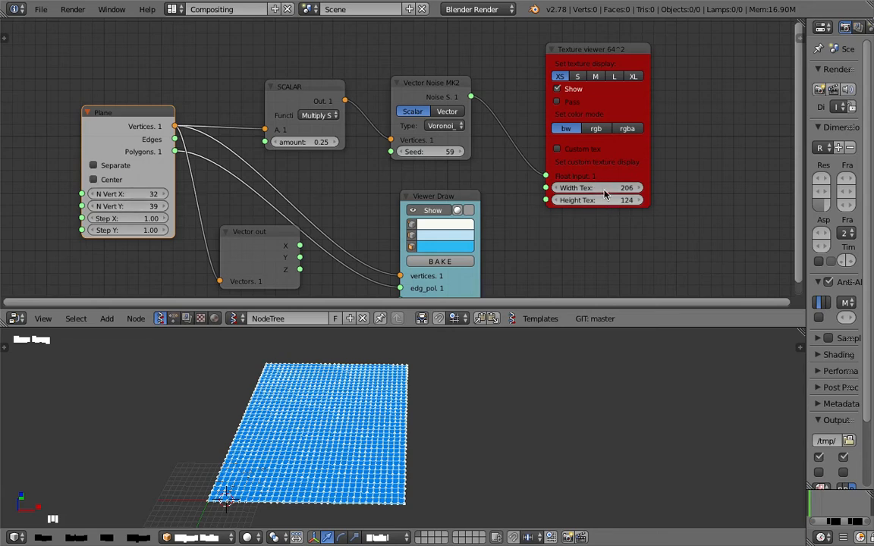
Add an Integer node beside the Plane and place a duplicate of it directly underneath.
middle_click_drag(603, 192, 634, 192)
scroll(632, 193, "down", 1)
middle_click_drag(574, 213, 685, 213)
scroll(686, 213, "up", 1)
scroll(172, 157, "down", 1)
middle_click_drag(171, 158, 98, 152)
scroll(98, 152, "up", 1)
key("ctrl+space")
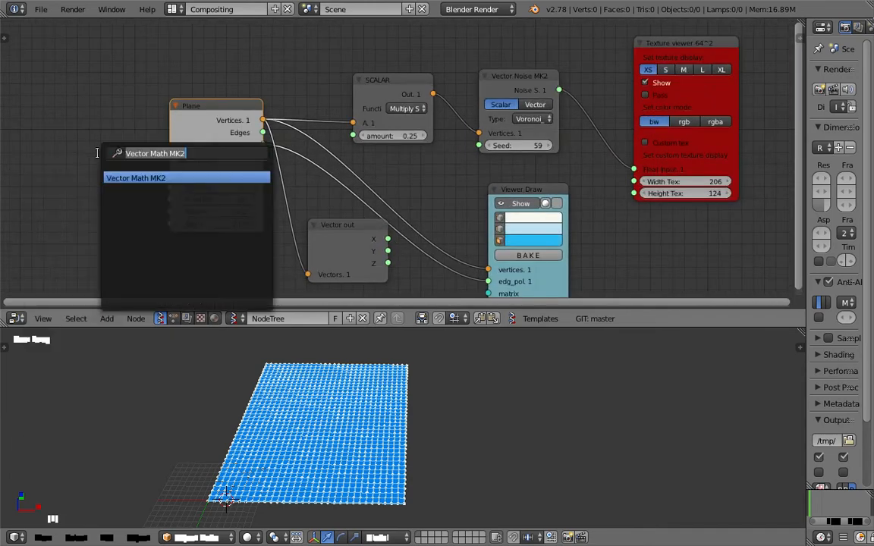
type("int")
key("Down")
key("Down")
key("Down")
key("Return")
left_click(44, 159)
key("shift+d")
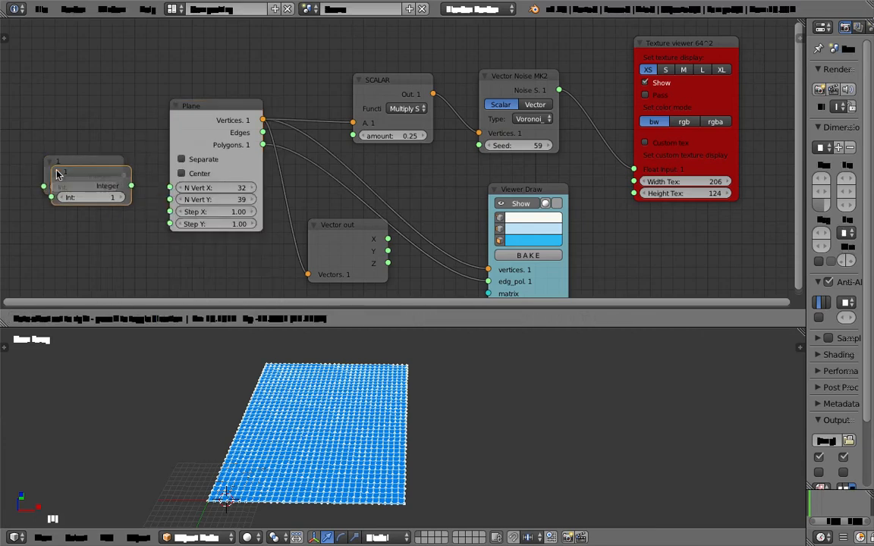
left_click(47, 211)
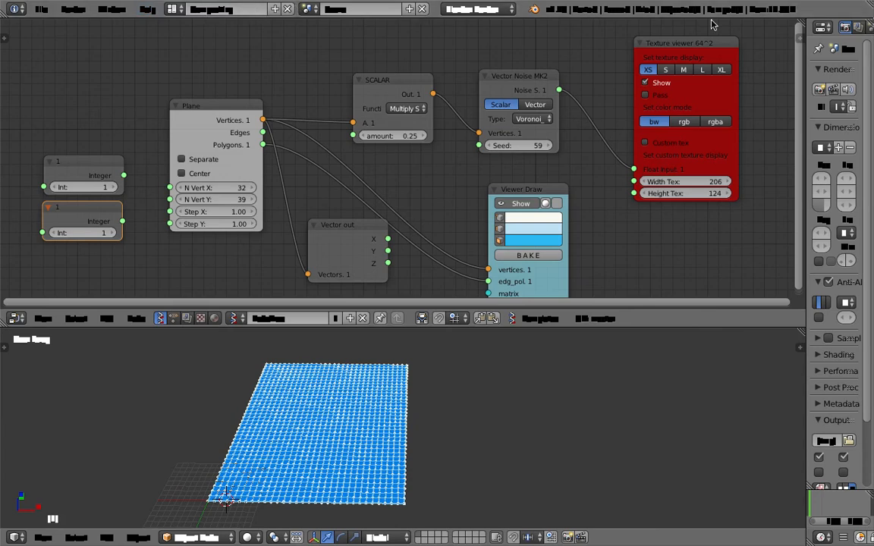
Widen the render properties area and move the Texture viewer node closer to the Vector Noise node.
left_click_drag(805, 50, 779, 50)
middle_click_drag(631, 59, 622, 56)
scroll(630, 62, "down", 2)
left_click_drag(635, 67, 572, 45)
scroll(599, 58, "up", 1)
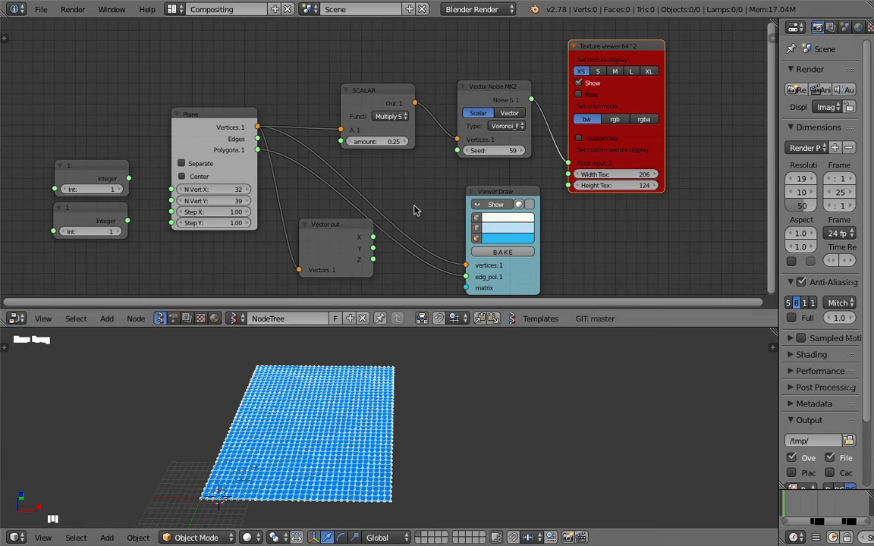
Move the upper Integer node up and the Plane node slightly left to separate them.
key("Home")
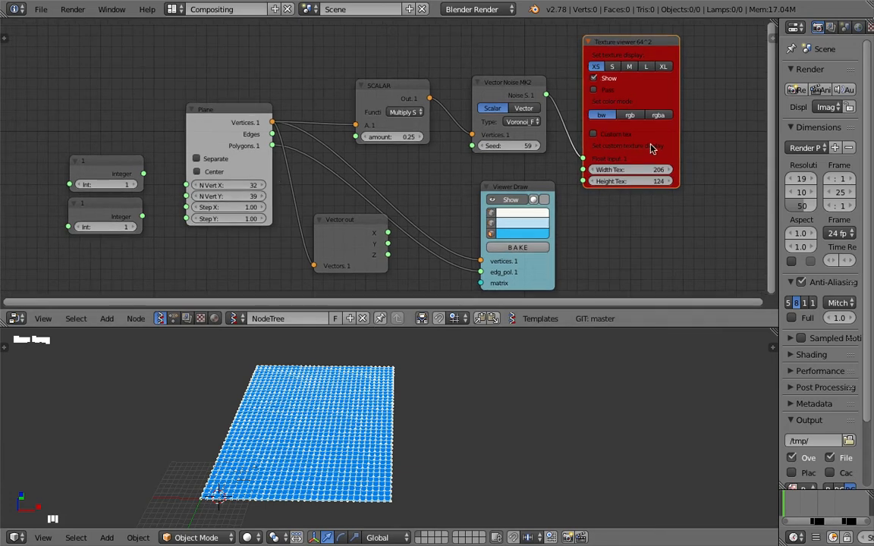
middle_click_drag(434, 116, 442, 111)
scroll(238, 144, "down", 1)
scroll(227, 142, "up", 1)
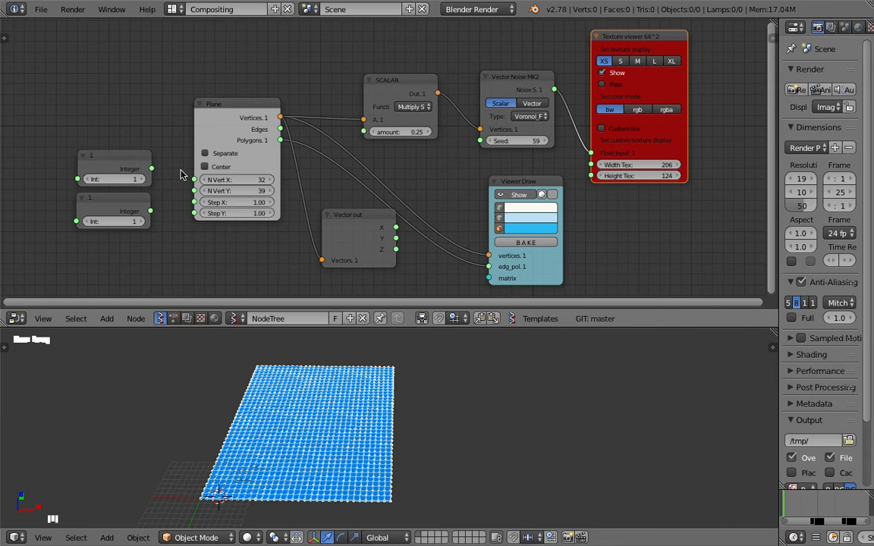
left_click_drag(118, 159, 118, 148)
left_click_drag(223, 104, 209, 105)
Set the value of both Integer nodes to 40 and save the file.
left_click(141, 171)
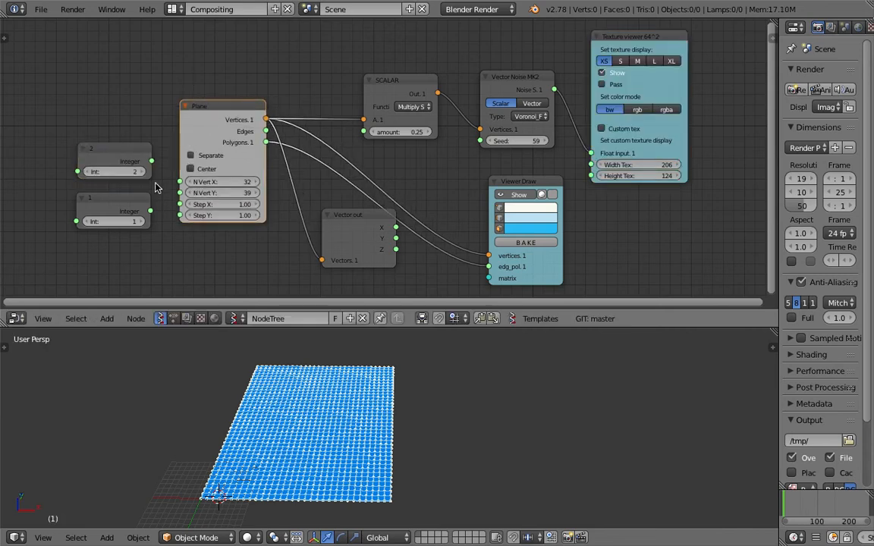
left_click(120, 172)
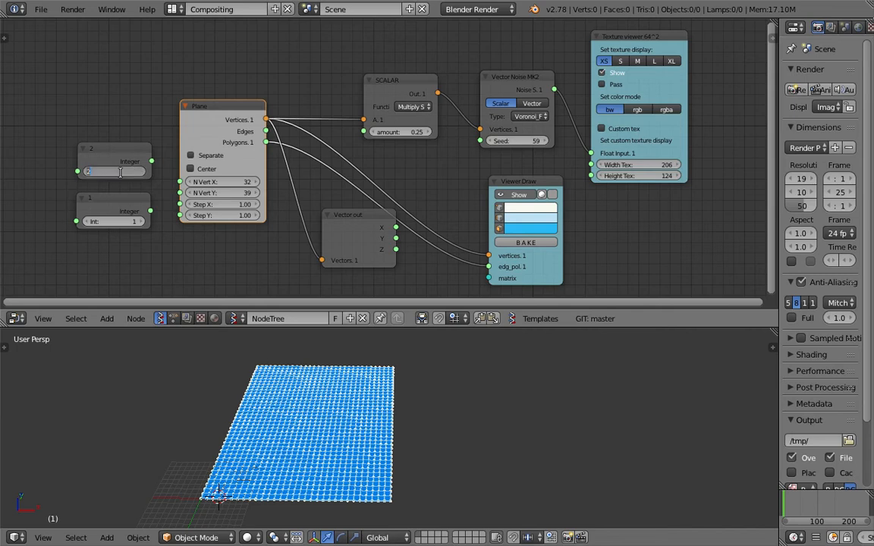
type("40")
key("Return")
left_click(124, 221)
type("40")
key("Return")
key("ctrl+s")
Connect the upper Integer to the Plane's Step X and Width Tex, and the lower one to Step Y and Height Tex.
left_click_drag(152, 161, 180, 215)
scroll(145, 135, "down", 1)
middle_click_drag(145, 135, 123, 138)
left_click_drag(163, 164, 539, 167)
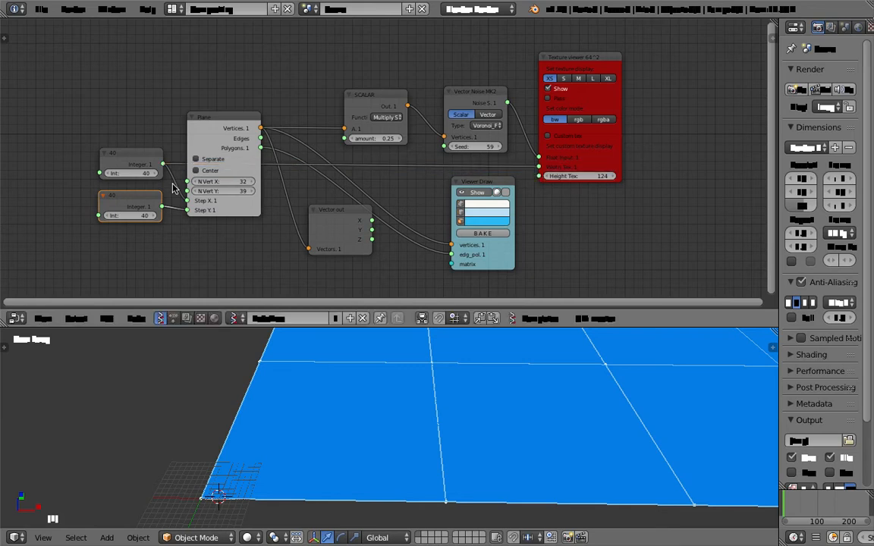
left_click_drag(162, 206, 540, 176)
Delete the Viewer Draw node and enable Custom tex on the Texture viewer.
left_click_drag(488, 185, 483, 202)
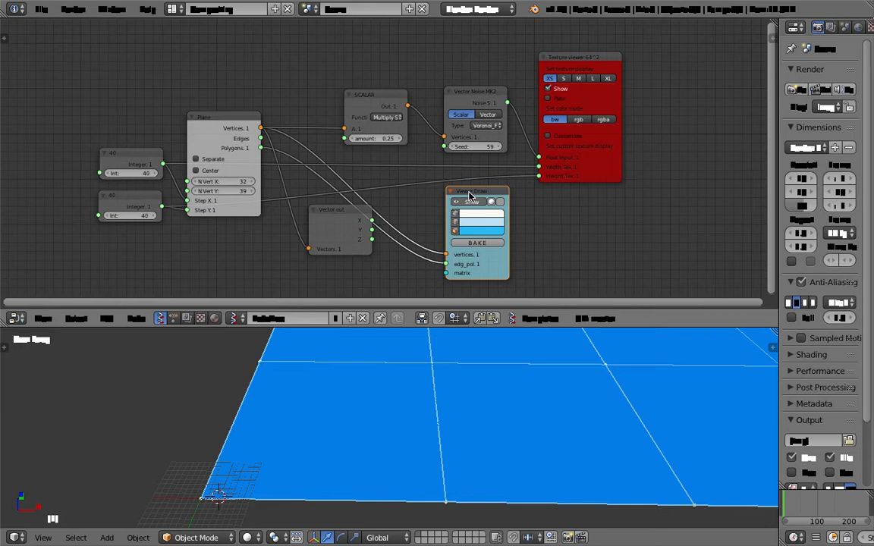
key("x")
scroll(444, 208, "up", 4)
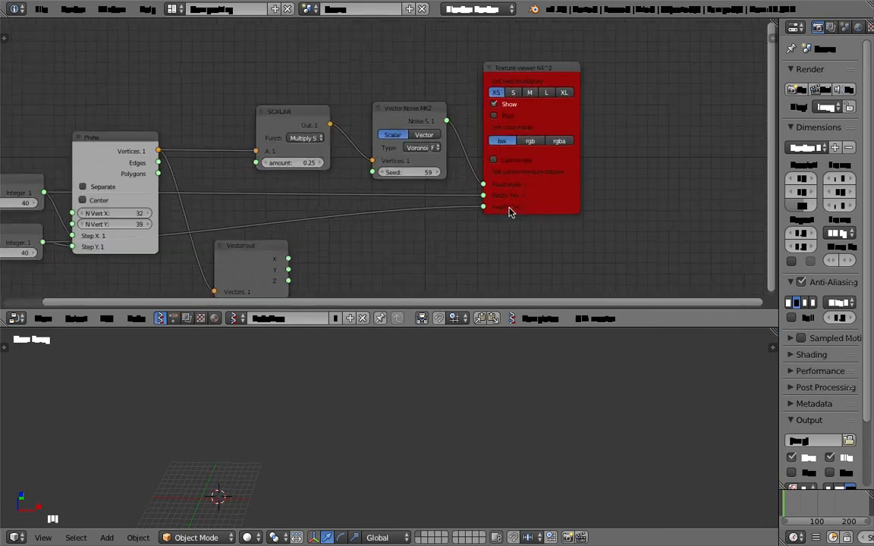
middle_click_drag(532, 201, 471, 205)
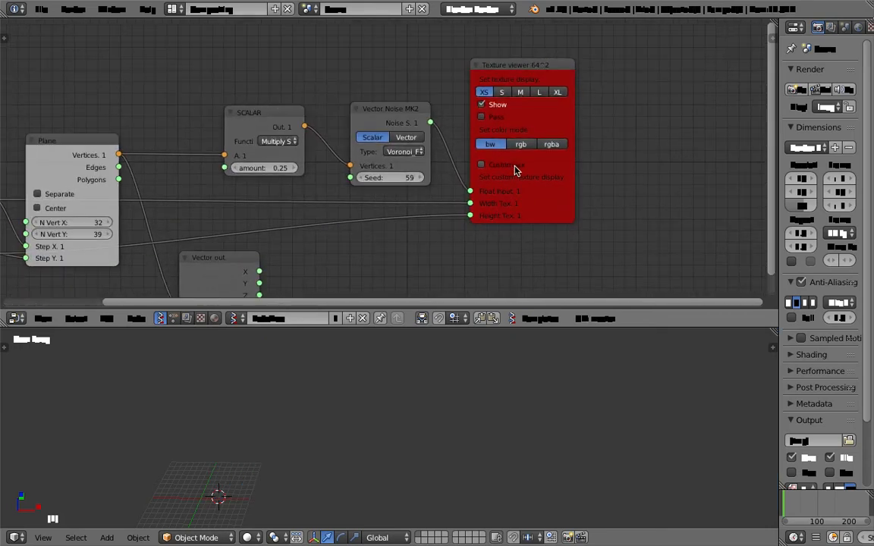
left_click(516, 169)
middle_click_drag(613, 270, 604, 260)
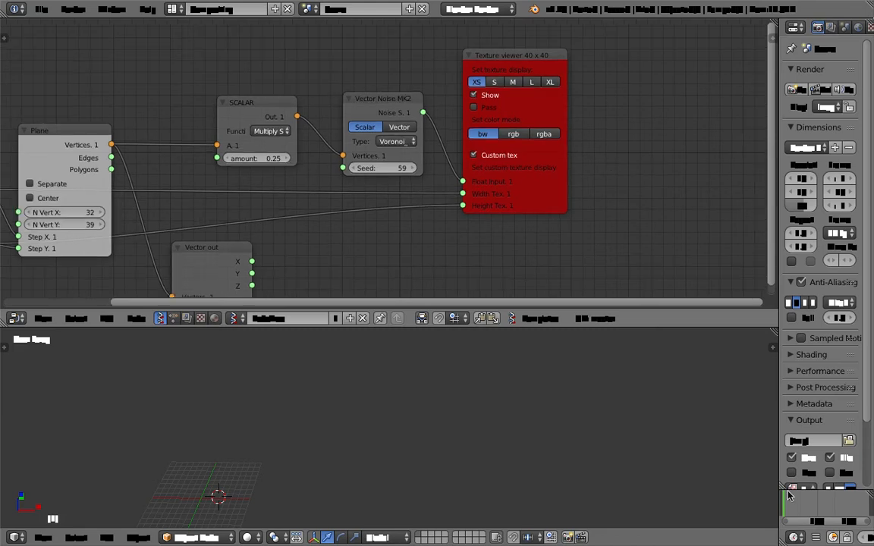
Move the Plane and both Integer nodes higher in the node tree.
middle_click_drag(538, 251, 624, 238)
middle_click_drag(546, 221, 610, 203)
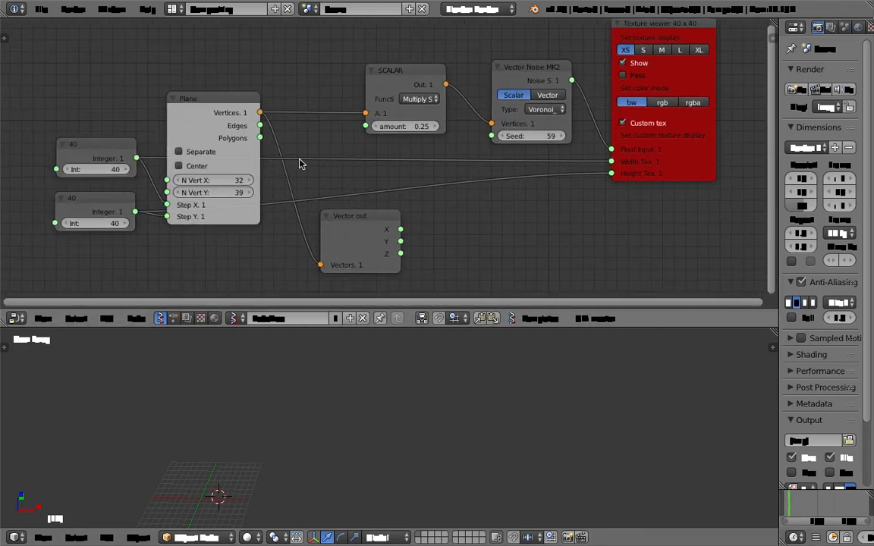
left_click_drag(228, 119, 242, 52)
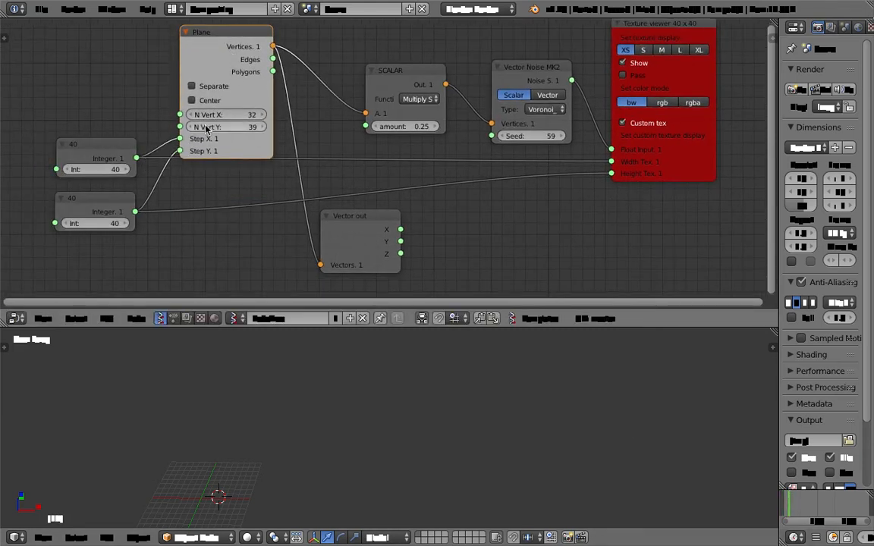
left_click_drag(112, 148, 96, 91)
left_click_drag(110, 194, 96, 138)
middle_click_drag(118, 178, 126, 193)
scroll(145, 155, "up", 2)
middle_click_drag(158, 129, 295, 176)
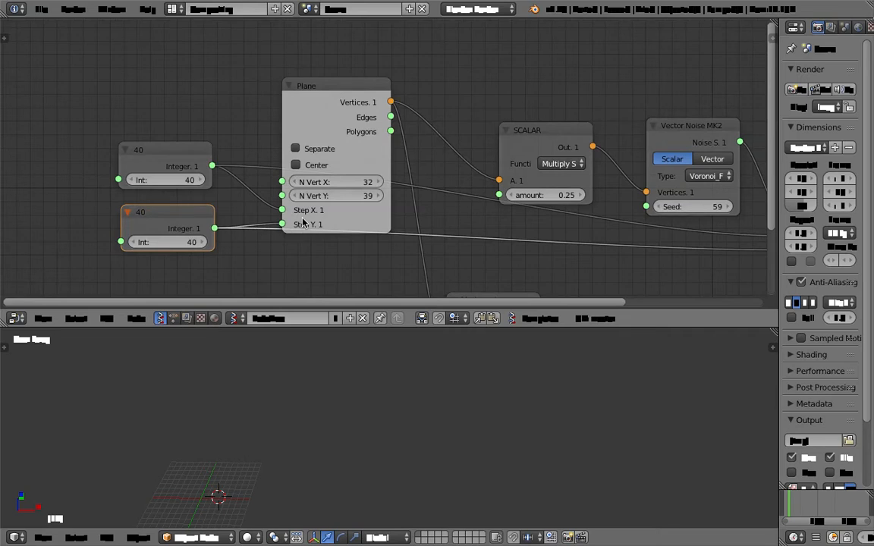
Reconnect the two Integer nodes from the Plane's step inputs to N Vert X and N Vert Y.
scroll(255, 188, "down", 1)
left_click_drag(213, 147, 198, 137)
mouse_move(296, 203)
left_mouse_down()
mouse_move(296, 178)
mouse_move(291, 207)
mouse_move(296, 191)
left_mouse_up()
scroll(342, 212, "down", 1)
middle_click_drag(355, 211, 225, 216)
scroll(241, 215, "down", 1)
scroll(244, 215, "up", 2)
scroll(252, 217, "down", 1)
Set the Plane's Step X and Step Y to 0.2 and raise both to 0.53.
left_click_drag(233, 185, 230, 169)
left_click(234, 185)
type("0.2")
key("Return")
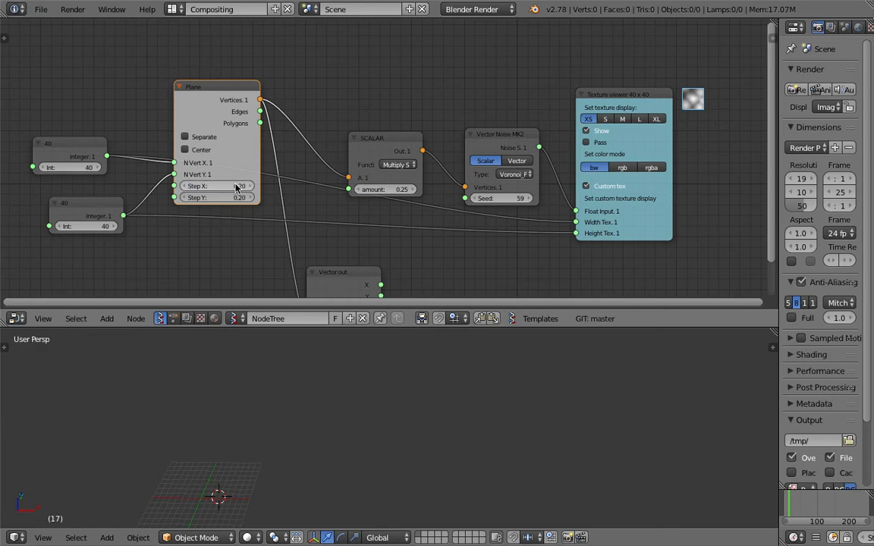
middle_click_drag(263, 175, 262, 181)
left_click_drag(234, 191, 271, 203)
Rearrange the Integer, Plane, Vector Noise and SCALAR nodes so that their links are easier to follow.
left_click(89, 157)
left_click_drag(89, 157, 102, 164)
middle_click_drag(144, 173, 143, 180)
left_click_drag(194, 117, 185, 76)
middle_click_drag(183, 194, 187, 221)
scroll(564, 252, "down", 1)
middle_click_drag(630, 243, 619, 228)
left_click_drag(612, 230, 620, 228)
left_click_drag(480, 158, 466, 133)
left_click_drag(369, 149, 360, 116)
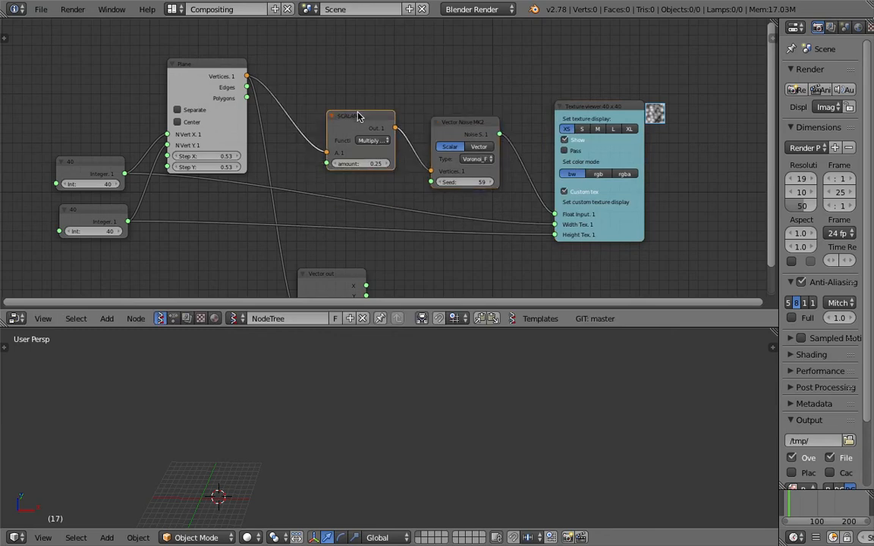
middle_click_drag(125, 187, 143, 189)
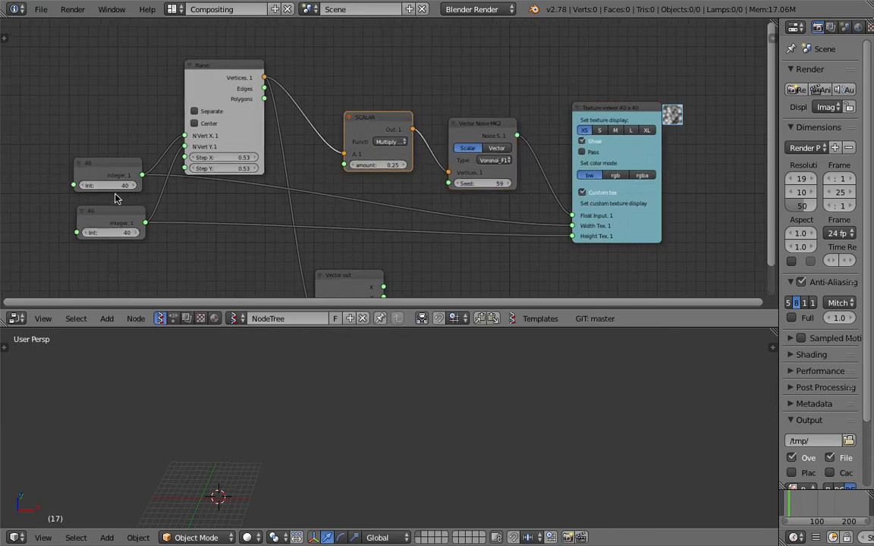
left_click_drag(106, 220, 114, 249)
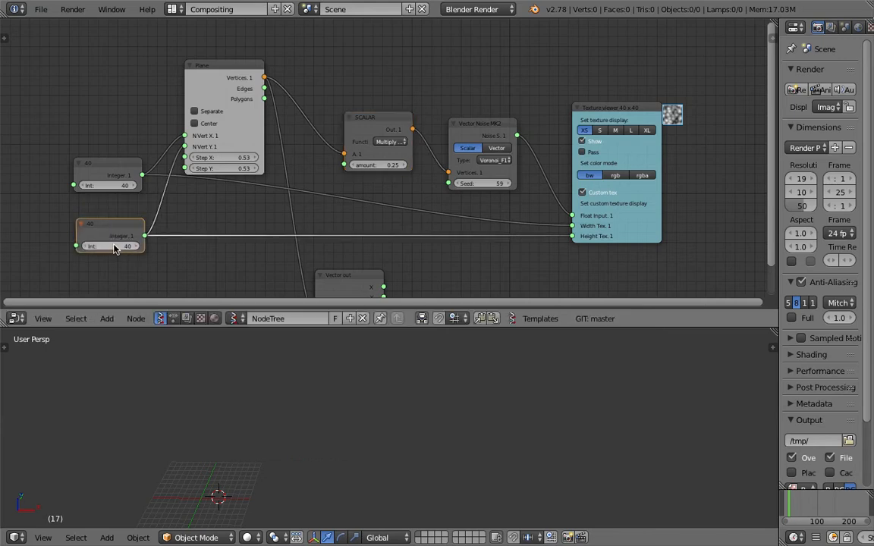
Raise the upper Integer, driving the X vertices and texture width, to 120 while inspecting the texture preview.
left_click_drag(106, 186, 121, 185)
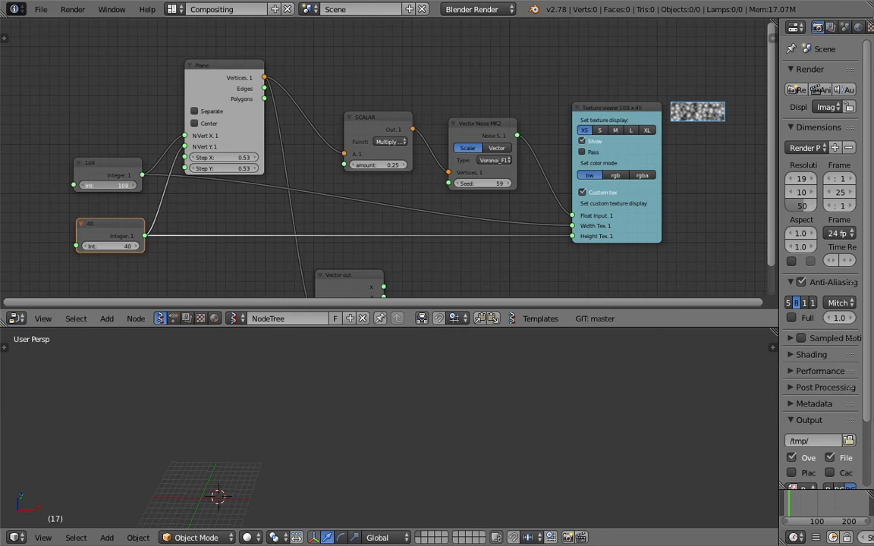
left_click_drag(122, 186, 137, 185)
middle_click_drag(699, 94, 525, 88)
scroll(501, 74, "up", 6)
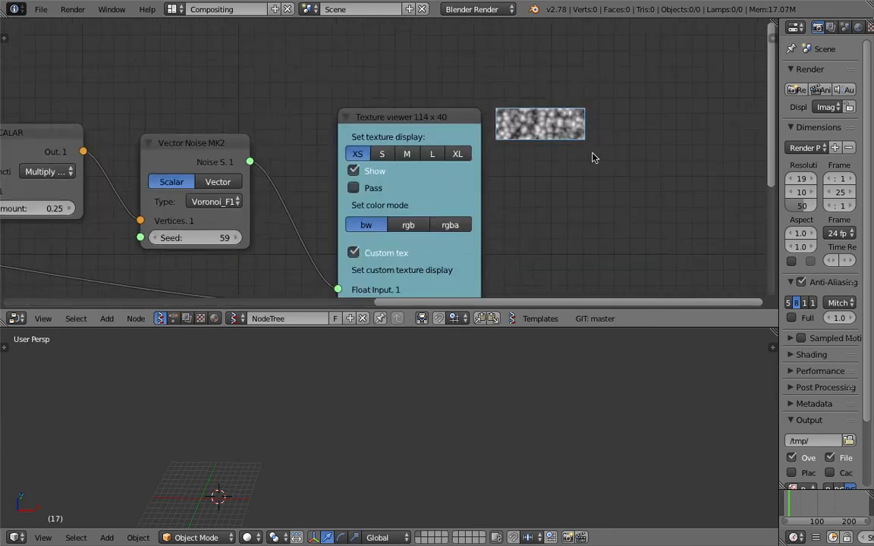
scroll(594, 157, "down", 1)
scroll(496, 123, "down", 3)
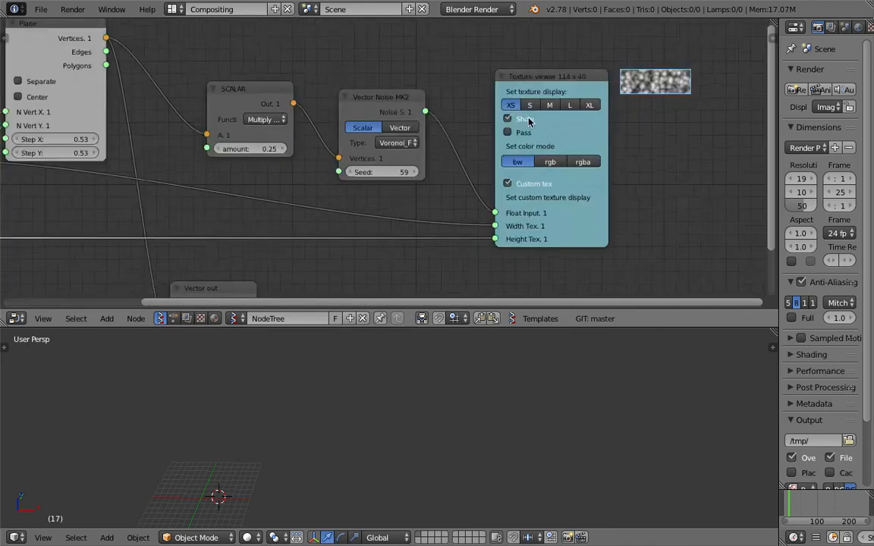
left_click_drag(134, 155, 134, 157)
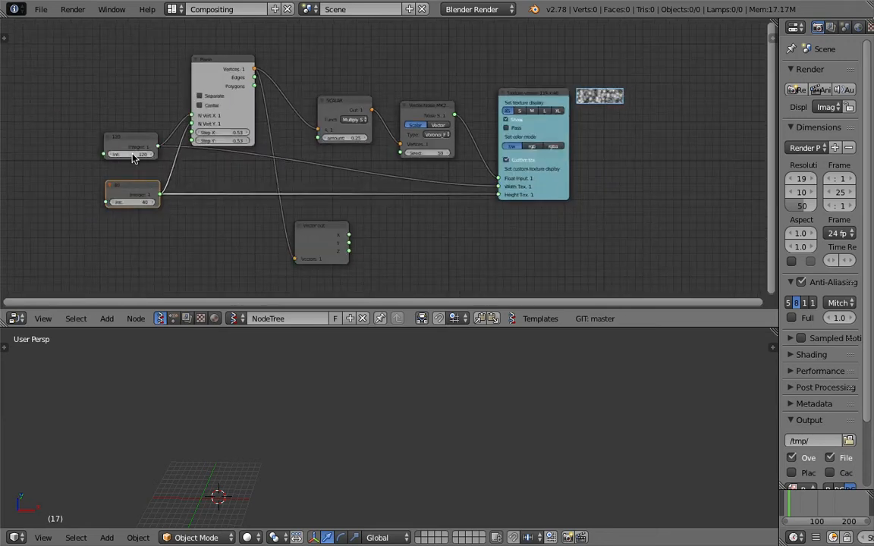
Move the SCALAR, Vector Noise and Texture viewer nodes closer together.
scroll(191, 230, "up", 2)
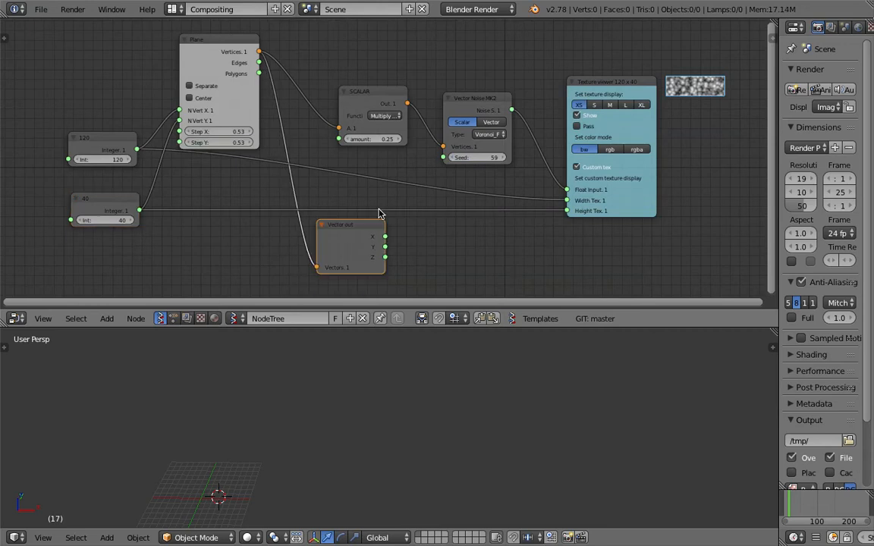
middle_click_drag(393, 185, 388, 201)
middle_click_drag(437, 176, 435, 143)
left_click_drag(379, 104, 368, 91)
left_click_drag(449, 112, 428, 96)
left_click_drag(604, 93, 553, 97)
left_click(120, 230)
left_click(66, 232)
middle_click_drag(178, 180, 180, 186)
scroll(156, 180, "up", 1)
middle_click_drag(86, 171, 126, 181)
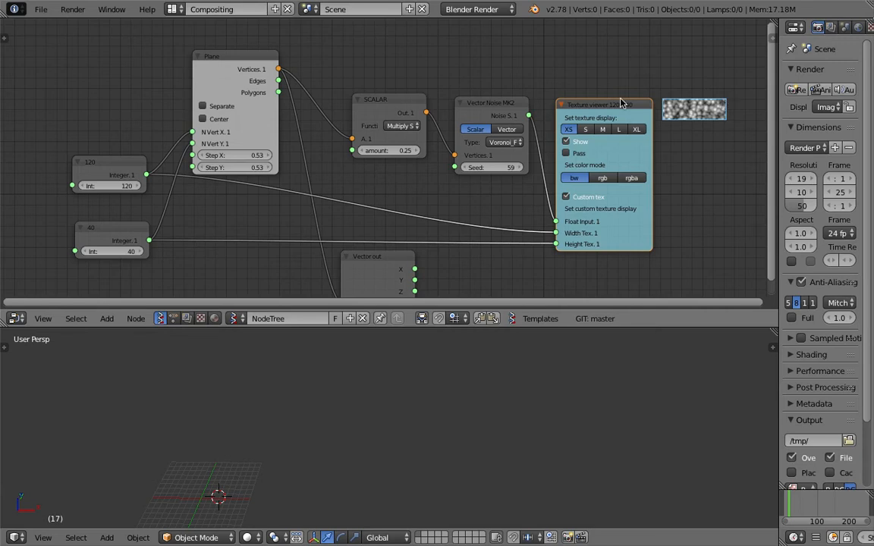
Move the Plane node up and set its Step X and Step Y to 0.50.
middle_click_drag(319, 91, 320, 106)
left_click_drag(255, 82, 255, 67)
double_click(247, 156)
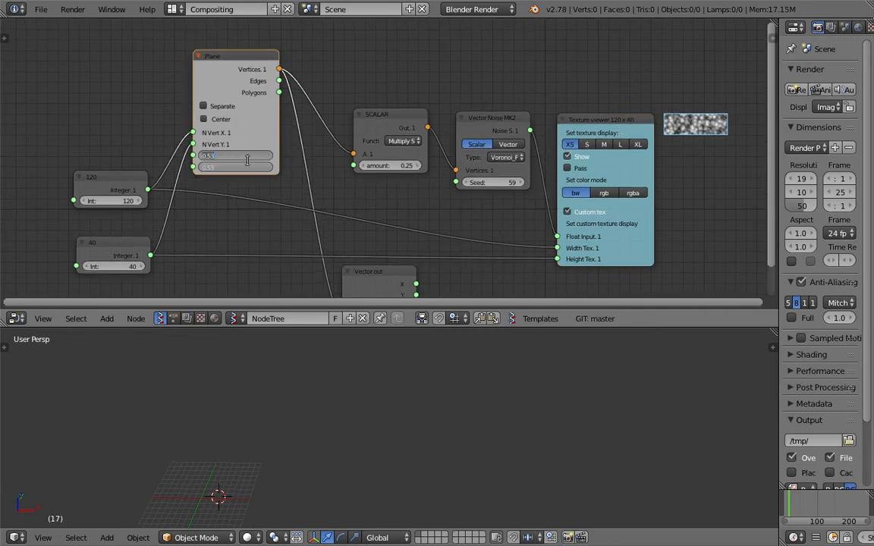
key("Return")
middle_click_drag(486, 152, 487, 148)
Save over the existing file, and resize the areas for narrower render properties and a taller 3D view.
left_click_drag(778, 95, 802, 95)
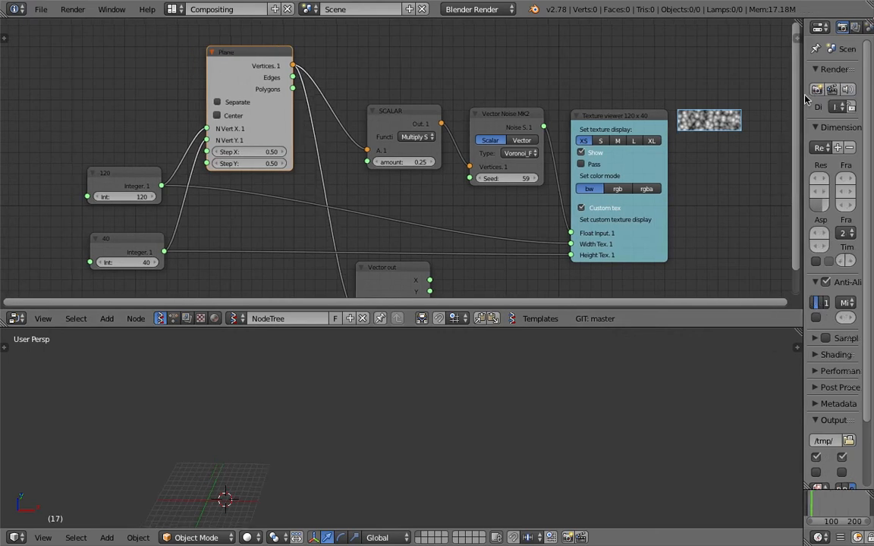
scroll(529, 198, "down", 2)
key("ctrl+s")
left_click(526, 209)
left_click_drag(493, 326, 486, 251)
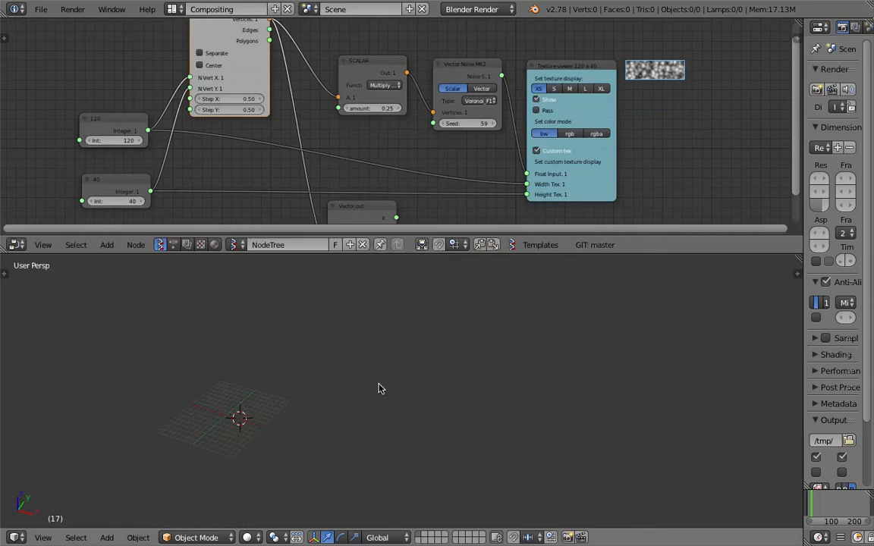
Add a cube mesh to the empty 3D view.
key("shift+a")
mouse_move(414, 335)
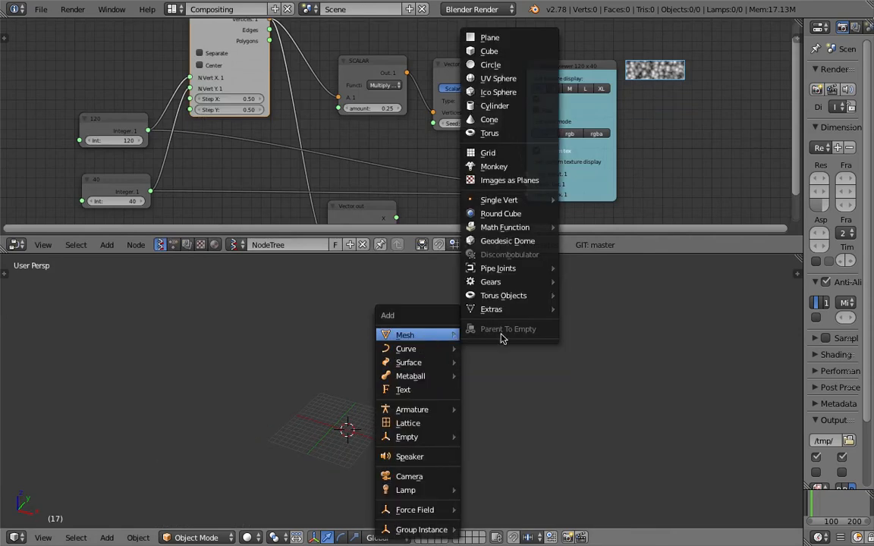
left_click(510, 53)
middle_click_drag(531, 293, 512, 298)
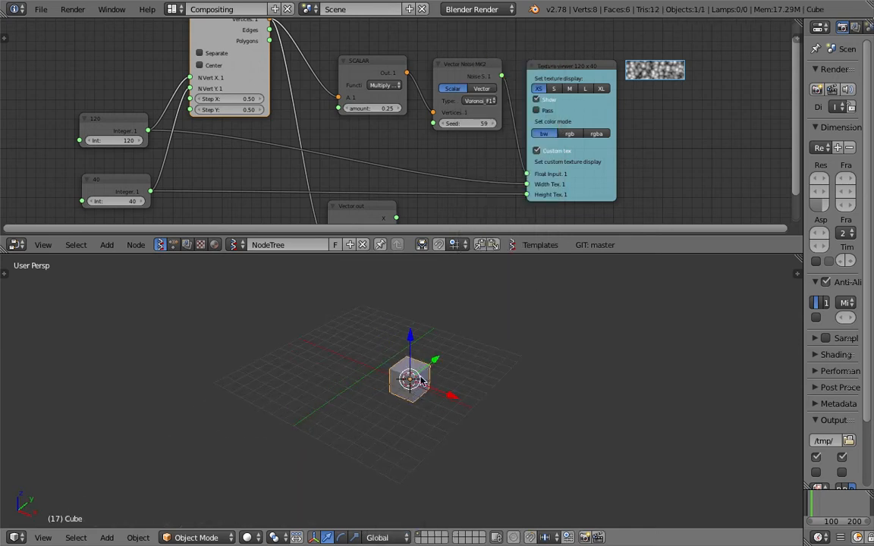
Show and widen the 3D view's tool shelf, enlarge the cube's creation settings, and set its radius to 2.430 with Generate UVs enabled.
left_click(5, 275)
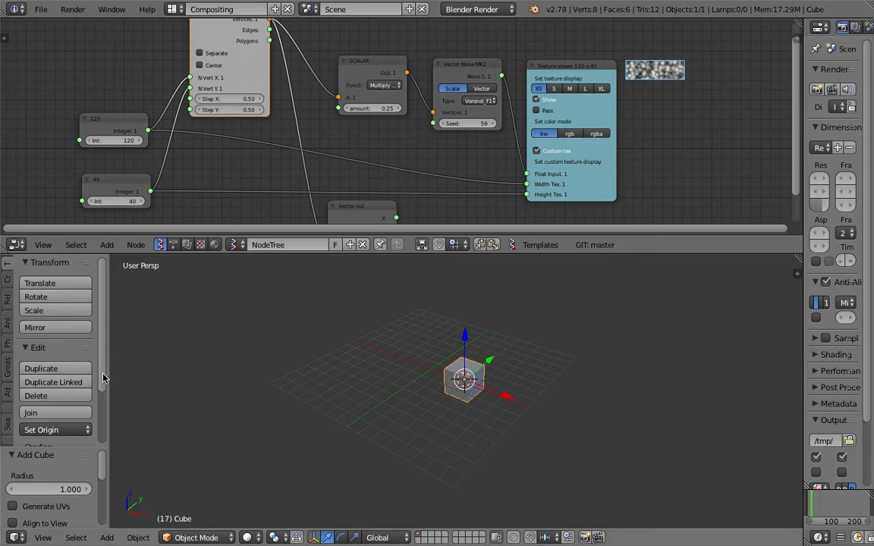
left_click_drag(109, 373, 195, 373)
left_click_drag(144, 446, 144, 346)
left_click(144, 388)
left_click_drag(144, 388, 170, 389)
middle_click_drag(338, 448, 346, 433)
left_click_drag(133, 454, 129, 454)
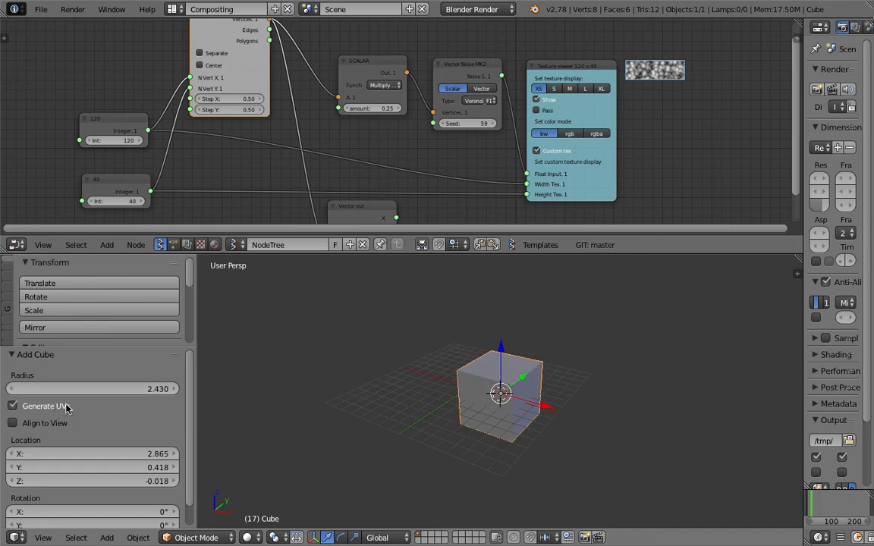
Reduce the new cube's radius in its creation settings.
left_click_drag(155, 389, 141, 389)
mouse_move(438, 391)
middle_mouse_down()
mouse_move(427, 380)
mouse_move(433, 386)
middle_mouse_up()
left_click_drag(123, 392, 110, 391)
left_click_drag(188, 407, 190, 422)
Reselect the cube, scale it up uniformly by about 2.07, and delete it.
left_click(470, 380)
key("a")
right_click(501, 400)
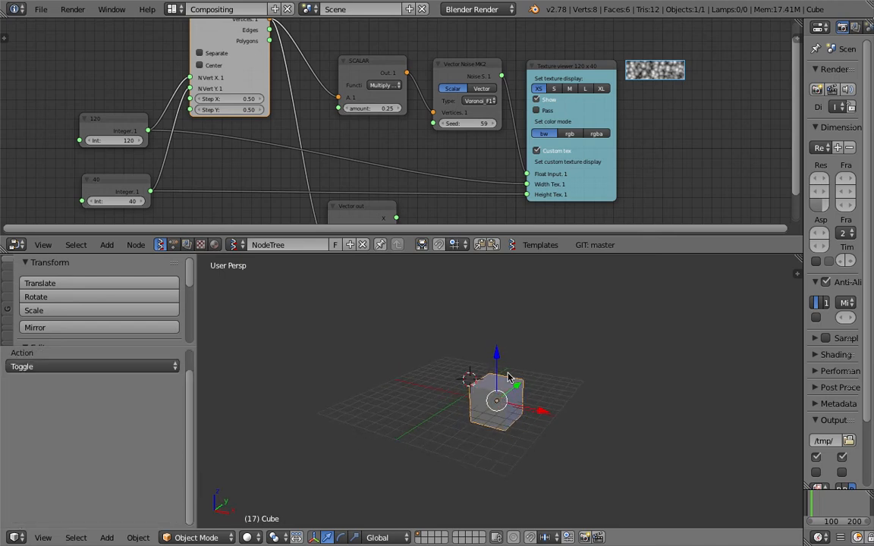
key("s")
left_click(546, 400)
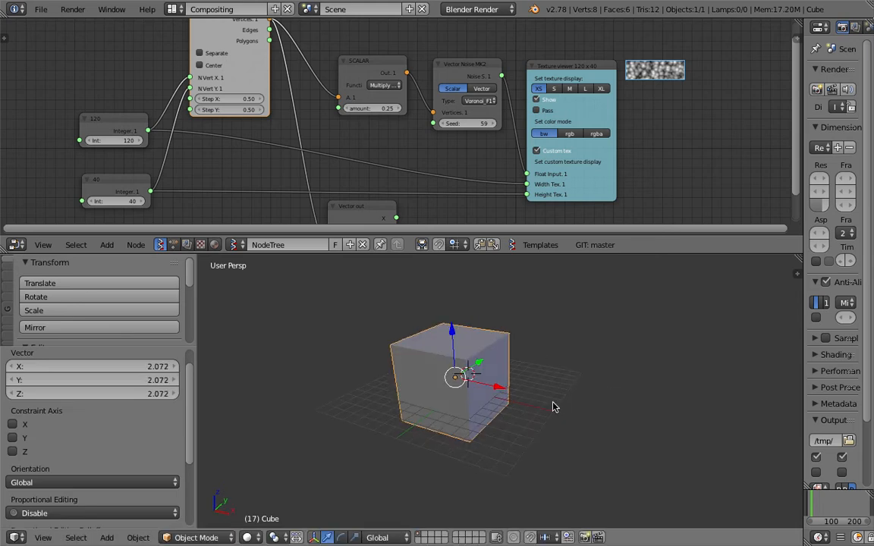
key("Delete")
Add a cylinder with 48 vertices and a radius of 1.200, and increase its depth.
key("shift+a")
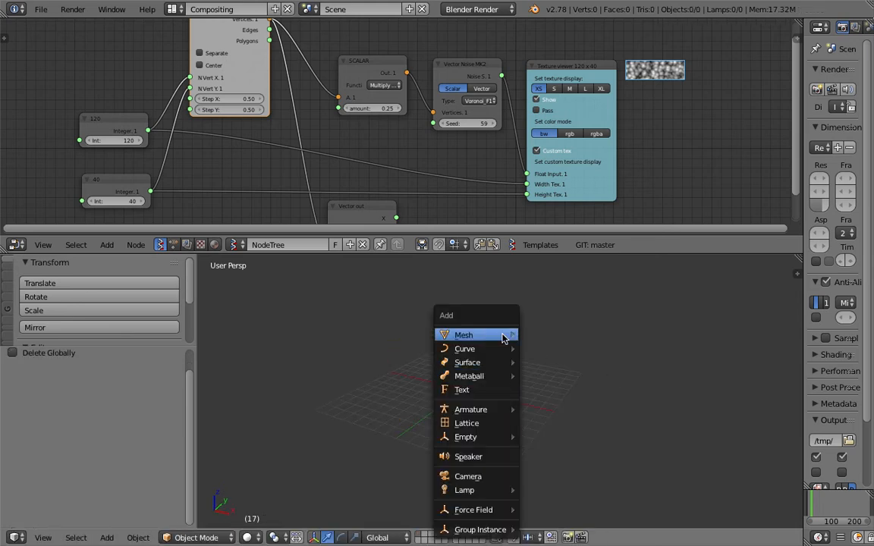
mouse_move(503, 338)
left_click(553, 105)
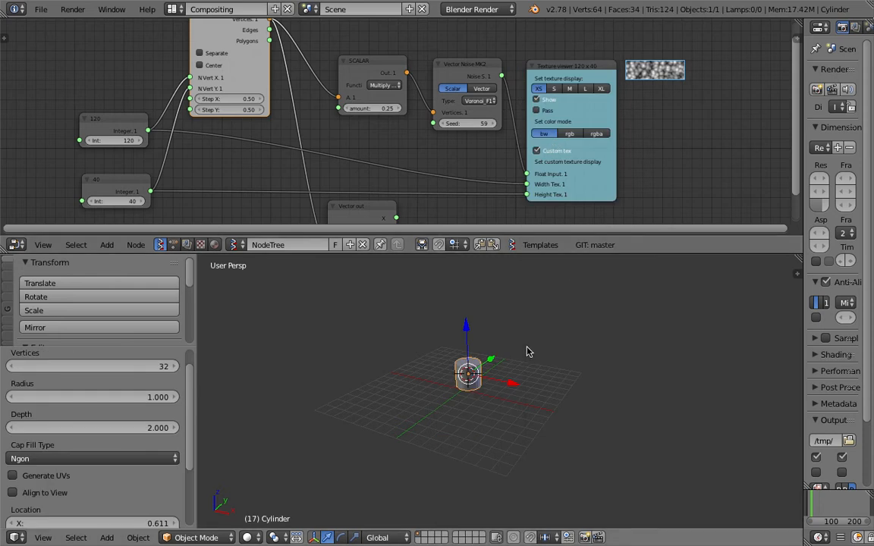
left_click_drag(160, 366, 152, 428)
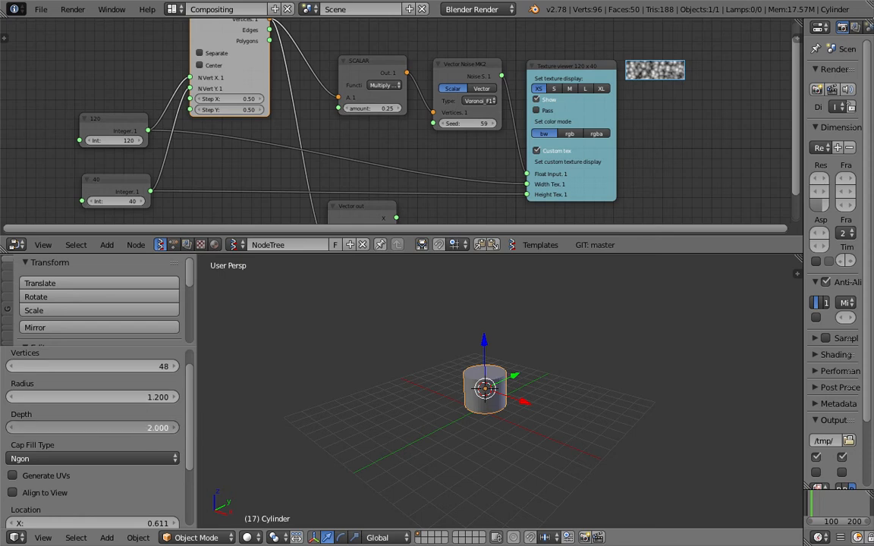
scroll(379, 410, "up", 3)
left_click_drag(155, 428, 564, 375)
Trackball-rotate the cylinder by about 13° and -8°, again by about -27° and 25°, and delete it.
middle_click_drag(490, 373, 520, 372)
key("a")
right_click(446, 336)
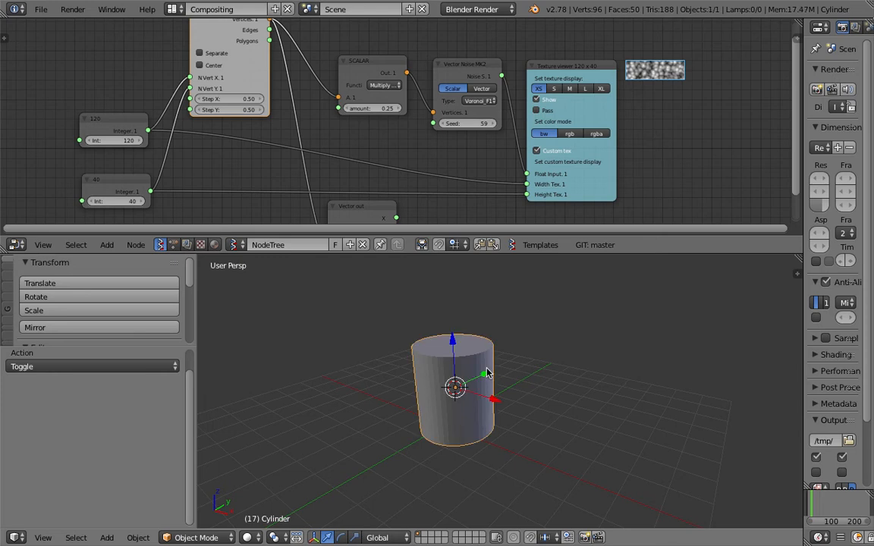
key("r")
key("r")
left_click(484, 375)
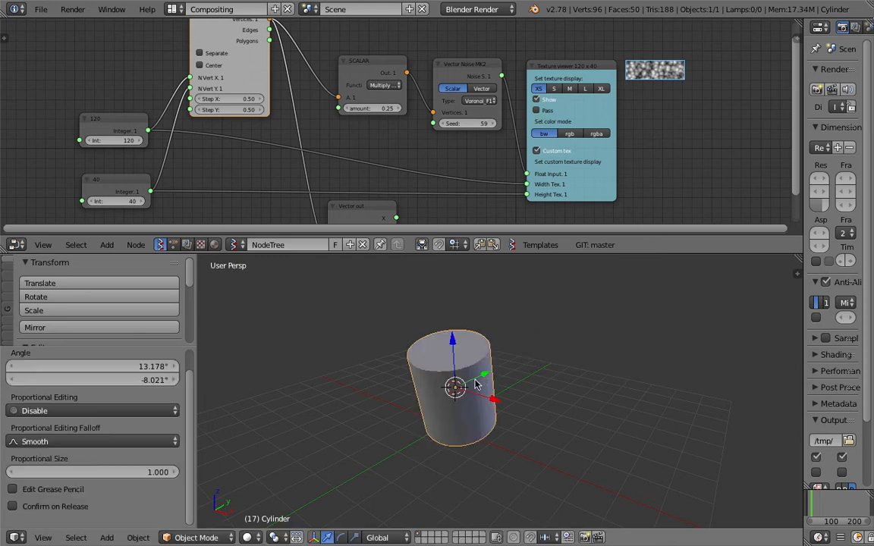
key("r")
key("r")
left_click(451, 369)
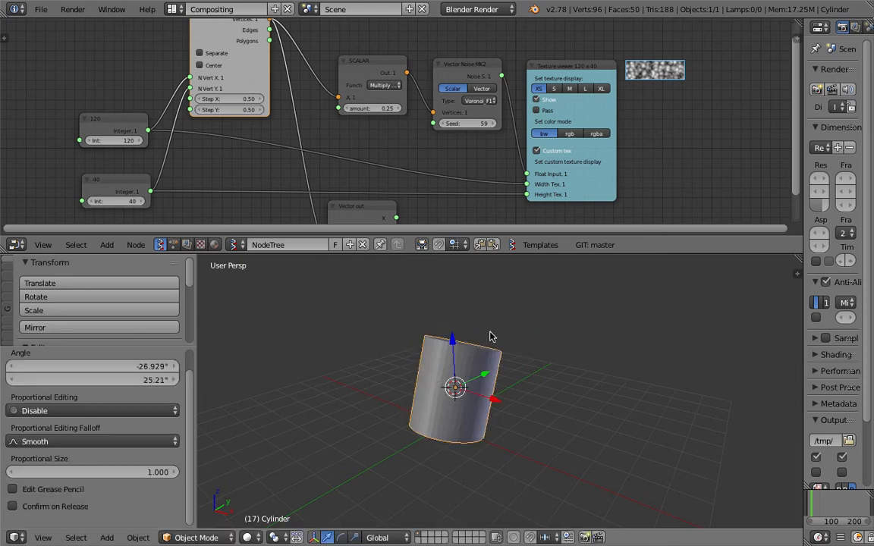
key("x")
left_click(469, 381)
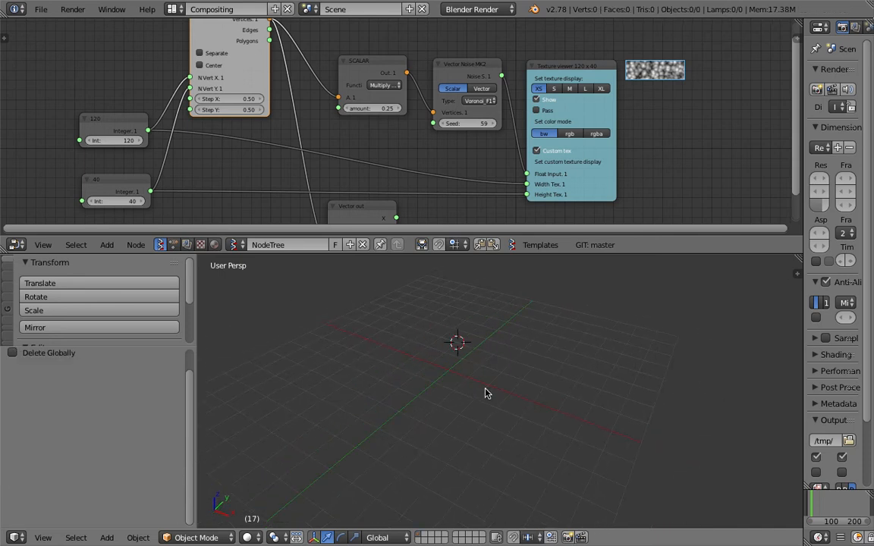
Enlarge the node editor area over the 3D view and frame the whole node tree.
left_click_drag(488, 253, 493, 357)
scroll(464, 279, "down", 2)
middle_click_drag(465, 281, 478, 261)
scroll(478, 261, "up", 3)
scroll(455, 254, "down", 1)
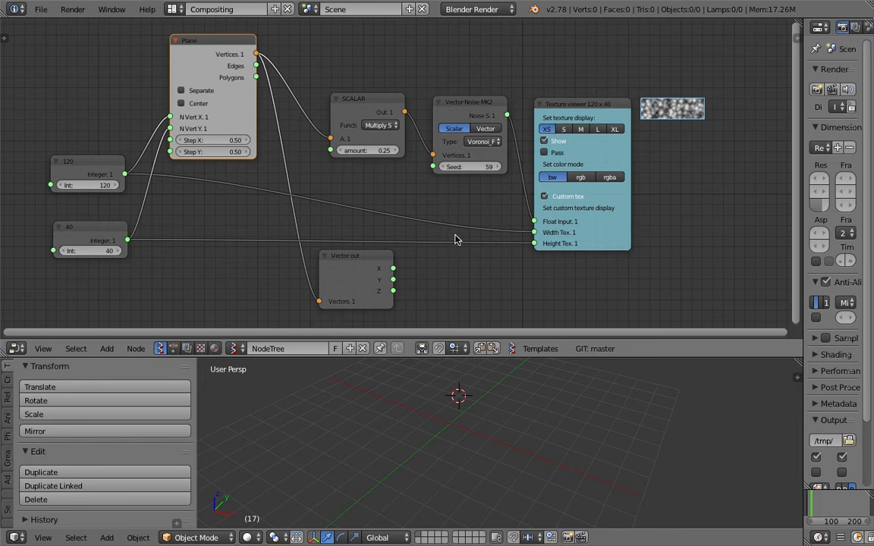
scroll(471, 216, "up", 1)
scroll(496, 178, "down", 1)
middle_click_drag(510, 158, 512, 159)
Shift the Texture viewer, Vector Noise and SCALAR nodes up and left, and the Vector out node slightly right.
mouse_move(591, 111)
left_mouse_down()
mouse_move(585, 90)
mouse_move(582, 97)
left_mouse_up()
left_click_drag(481, 103, 462, 80)
left_click_drag(391, 107, 360, 90)
scroll(396, 103, "up", 1)
middle_click_drag(360, 90, 420, 97)
scroll(419, 106, "down", 1)
left_click_drag(408, 270, 418, 267)
middle_click_drag(667, 130, 654, 130)
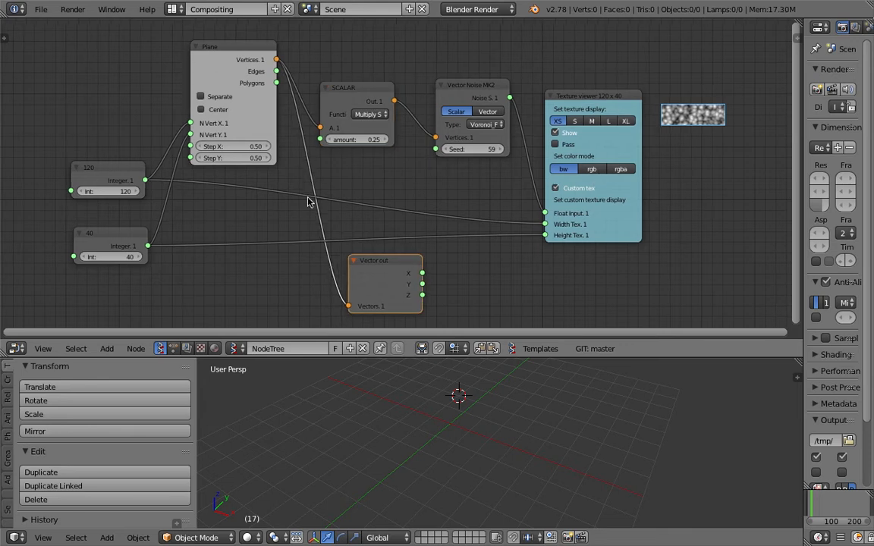
Set the upper Integer to 160, hide the 3D view's tool shelf and enlarge the node editor.
left_click_drag(106, 191, 138, 191)
middle_click_drag(678, 90, 669, 90)
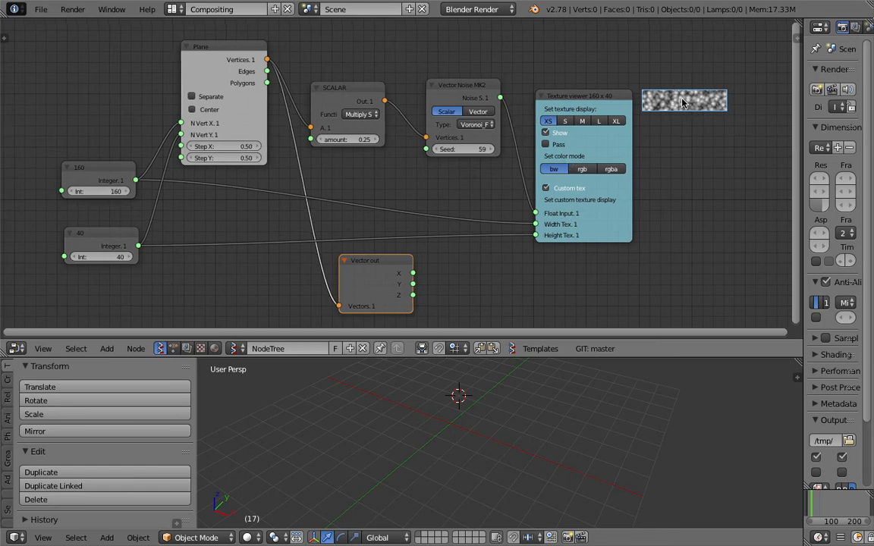
key("t")
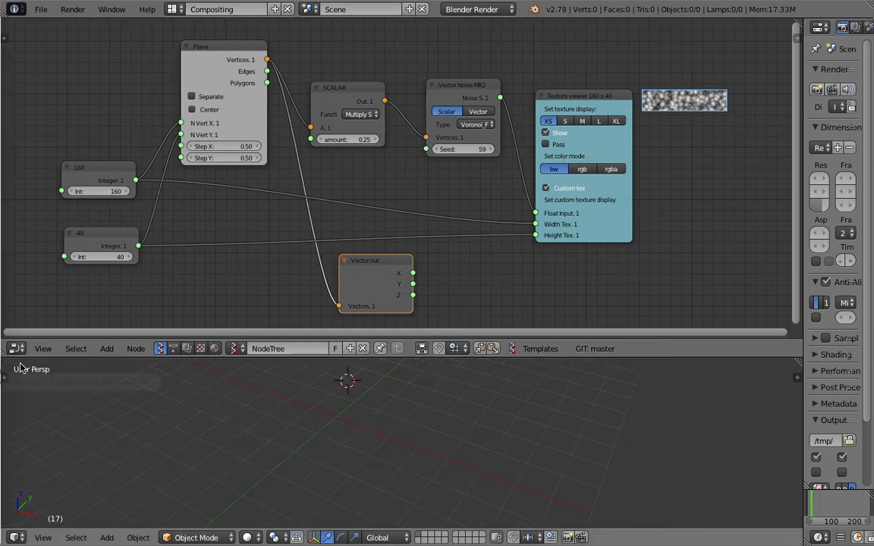
left_click_drag(371, 358, 371, 453)
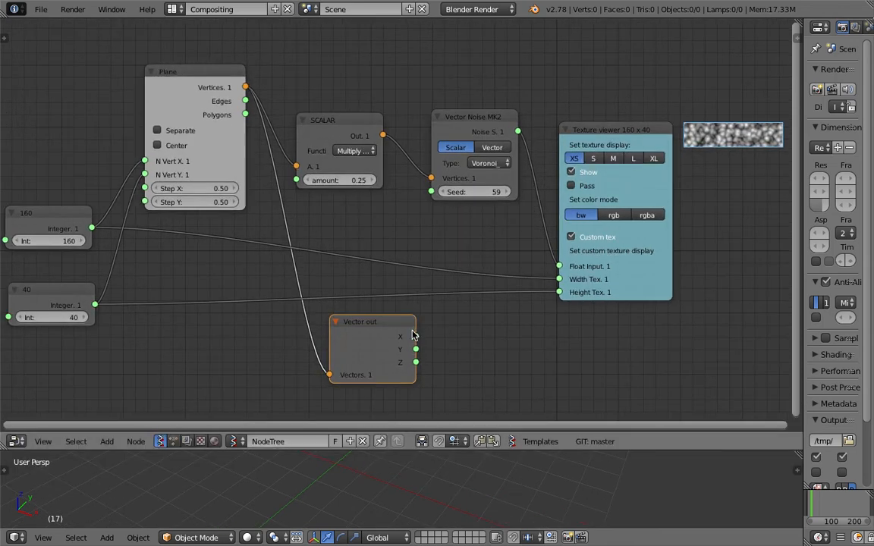
Set the Vector Noise seed to 91 and examine the Texture viewer node with its custom texture preview.
left_click(514, 201)
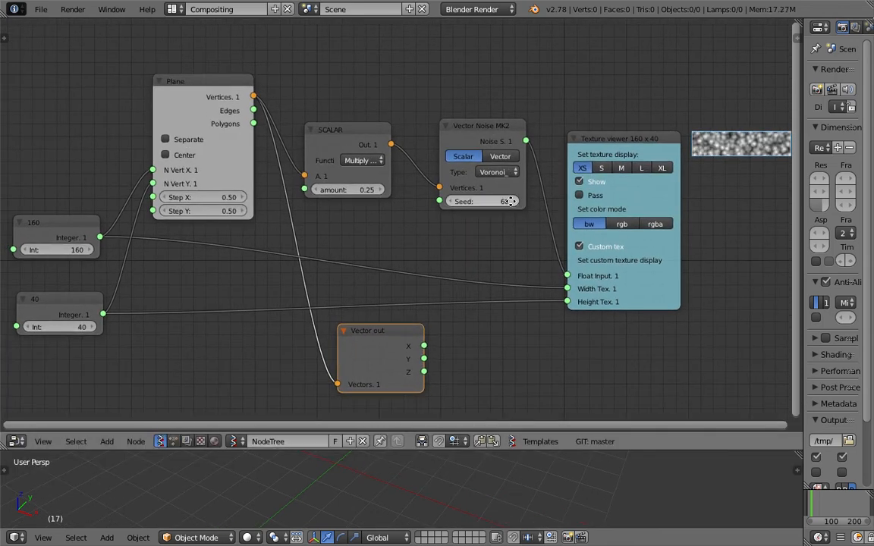
middle_click_drag(512, 201, 500, 203)
left_click_drag(481, 203, 509, 202)
scroll(514, 195, "down", 2)
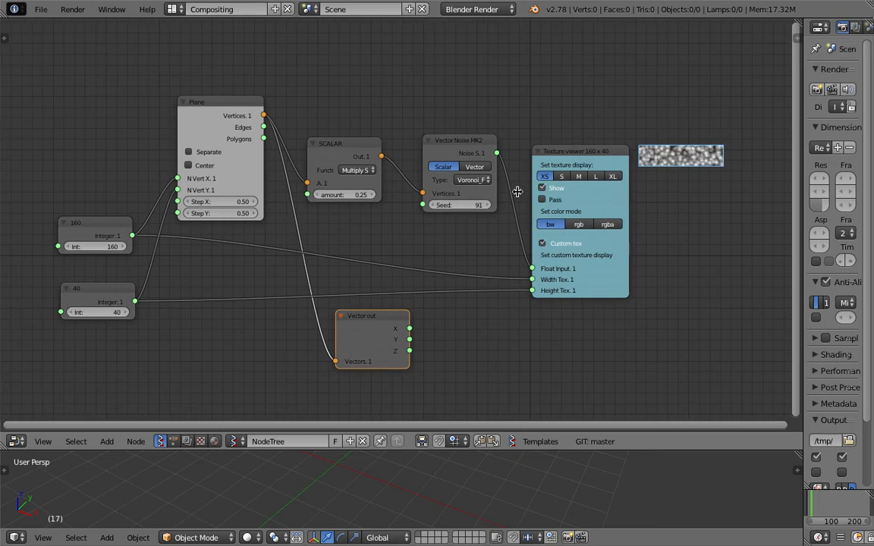
left_click(574, 149)
scroll(537, 167, "up", 4)
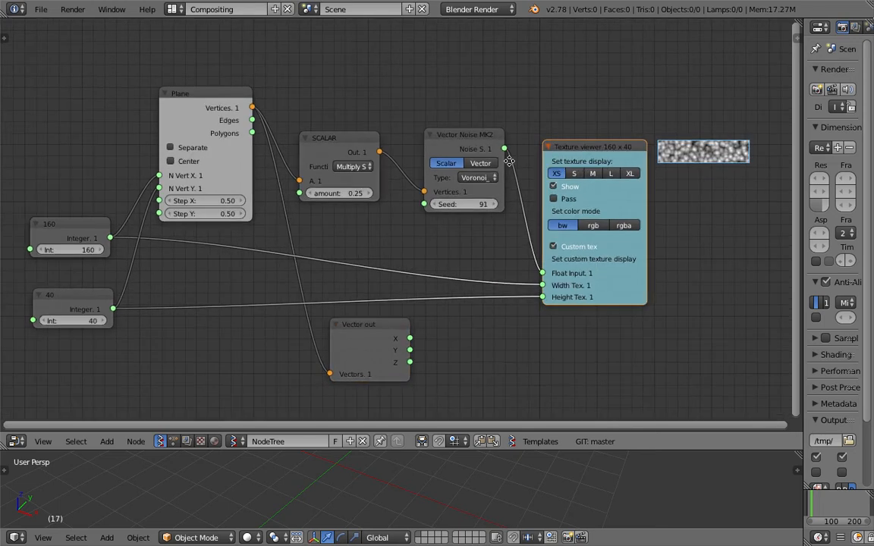
middle_click_drag(618, 229, 461, 167)
scroll(424, 167, "up", 1)
scroll(470, 258, "down", 3)
middle_click_drag(470, 252, 583, 247)
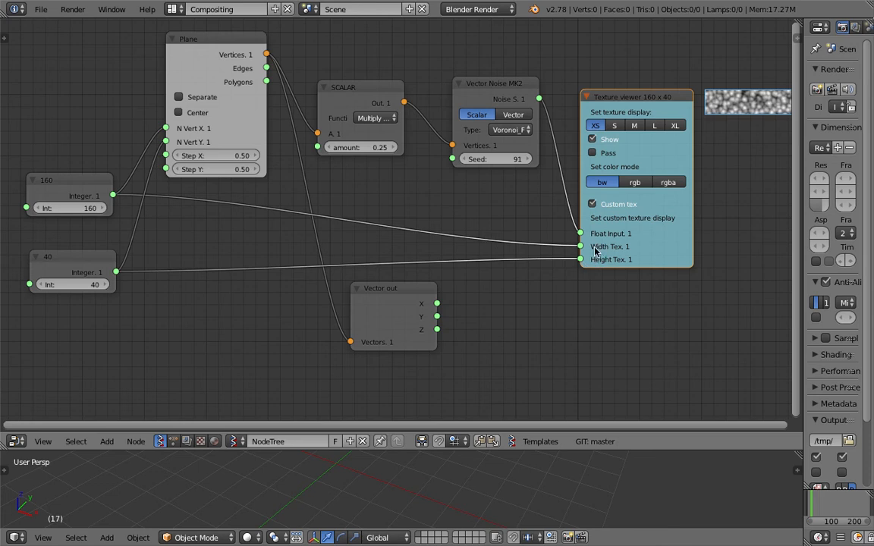
Move the upper Integer and Plane nodes slightly down, and set the Vector Noise seed to 107.
left_click_drag(86, 181, 88, 196)
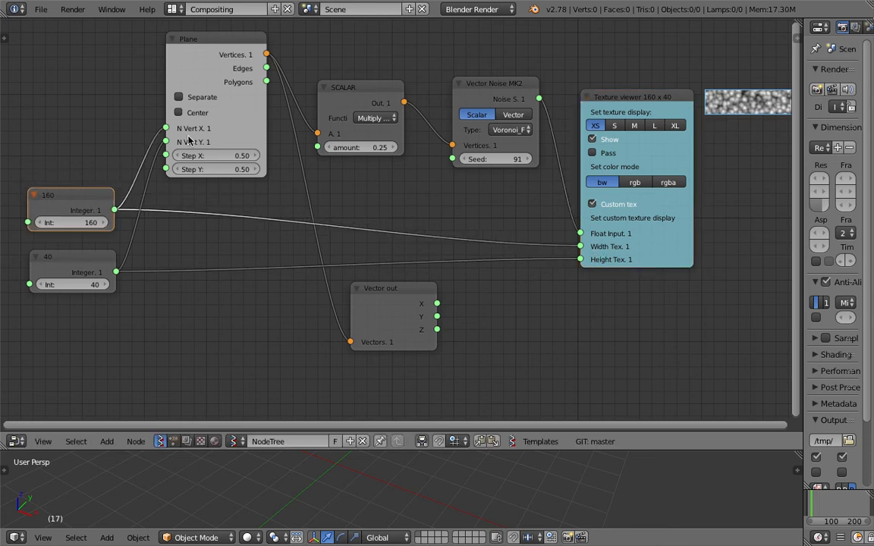
left_click_drag(219, 40, 211, 53)
middle_click_drag(587, 110, 561, 109)
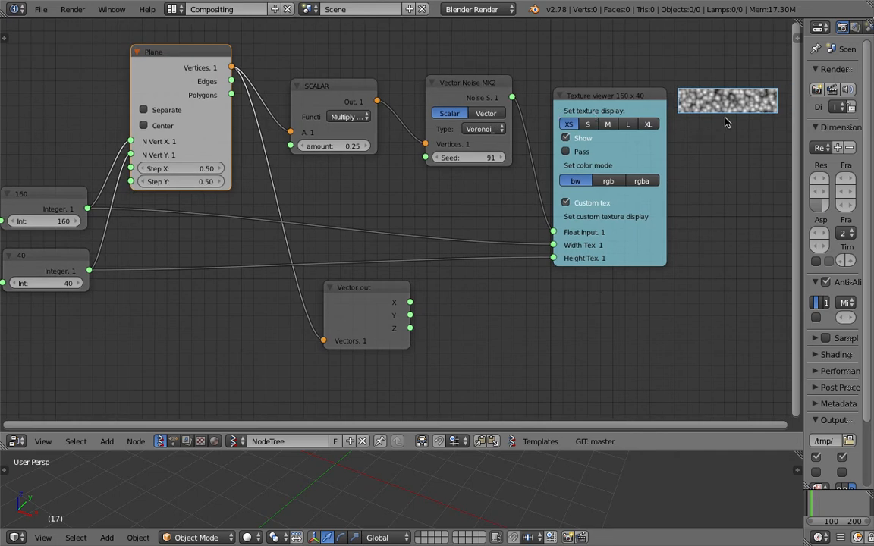
left_click_drag(484, 157, 491, 158)
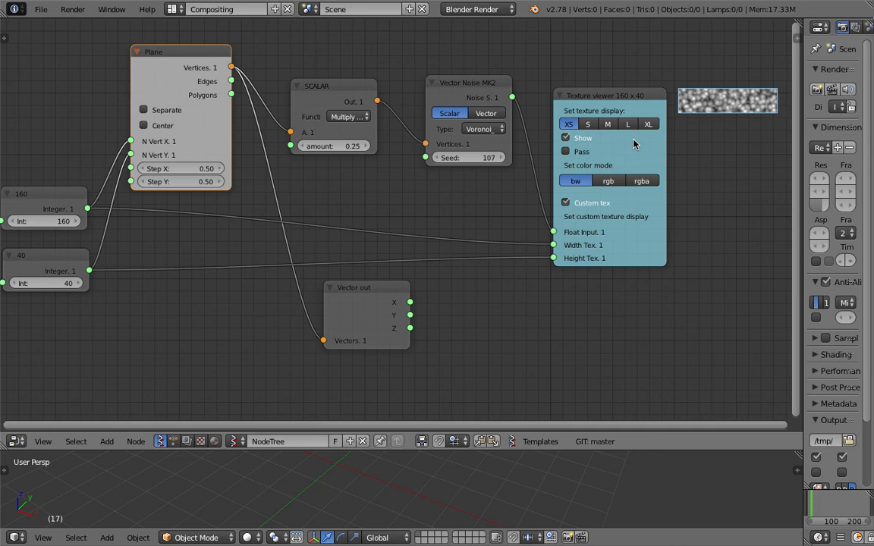
Disable custom texture drawing on the Texture viewer and try the preset sizes XL, S, M and L, ending on XL.
left_click(586, 203)
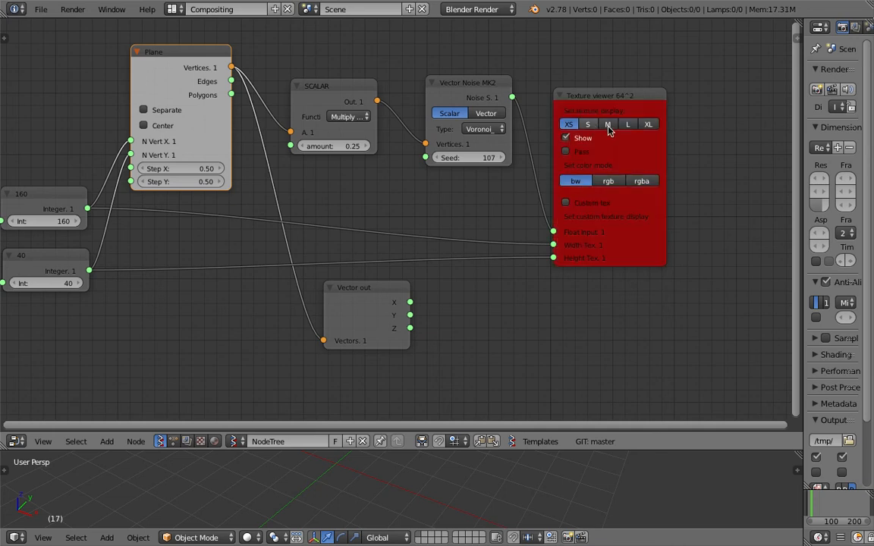
left_click(646, 124)
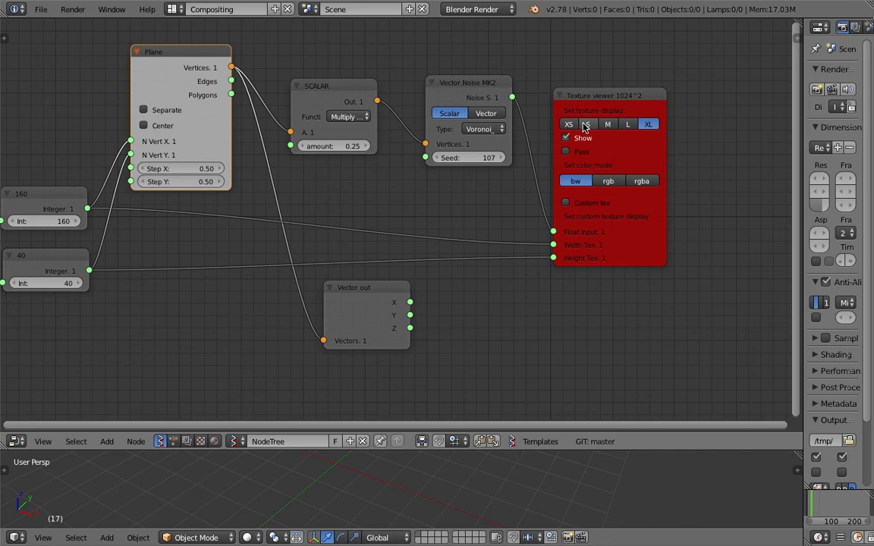
left_click(587, 123)
left_click(610, 124)
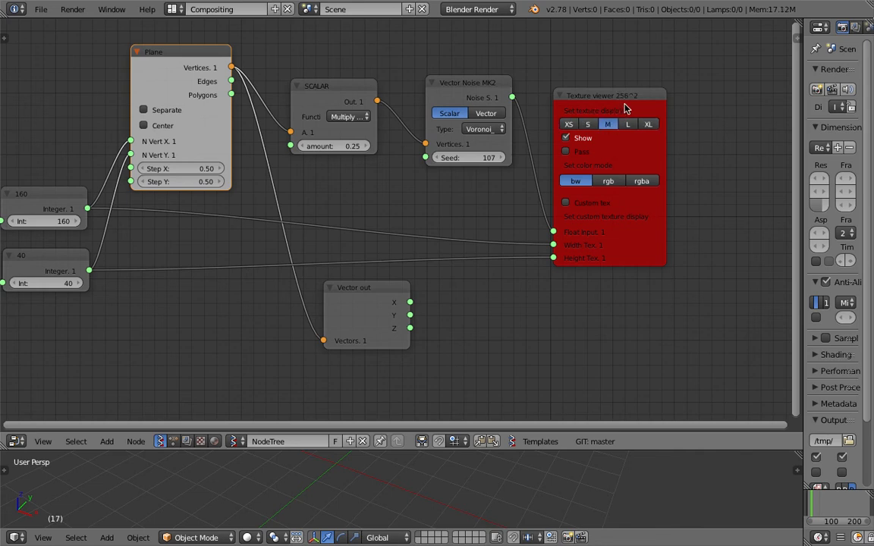
left_click(628, 124)
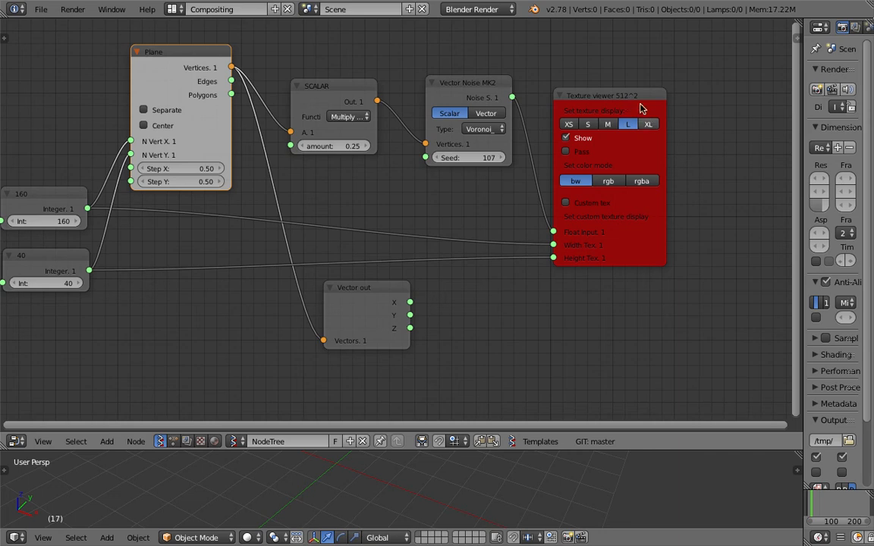
left_click(644, 124)
Re-enable custom texture drawing on the Texture viewer node.
scroll(276, 186, "down", 2)
middle_click_drag(256, 188, 267, 172)
scroll(410, 179, "up", 1)
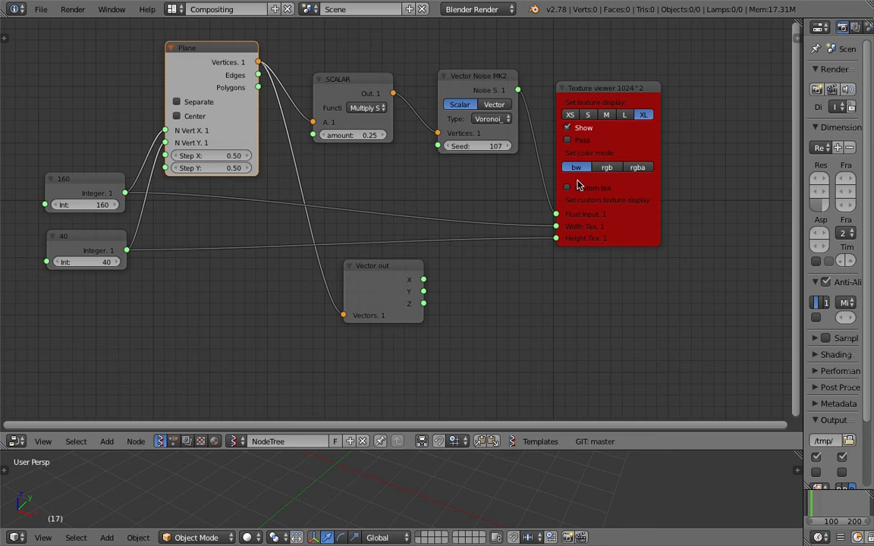
middle_click_drag(590, 188, 572, 192)
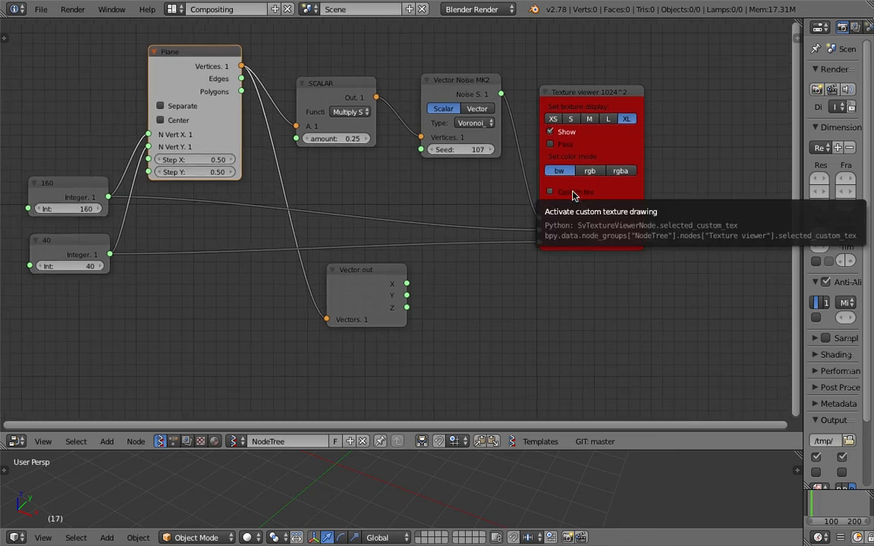
left_click(573, 195)
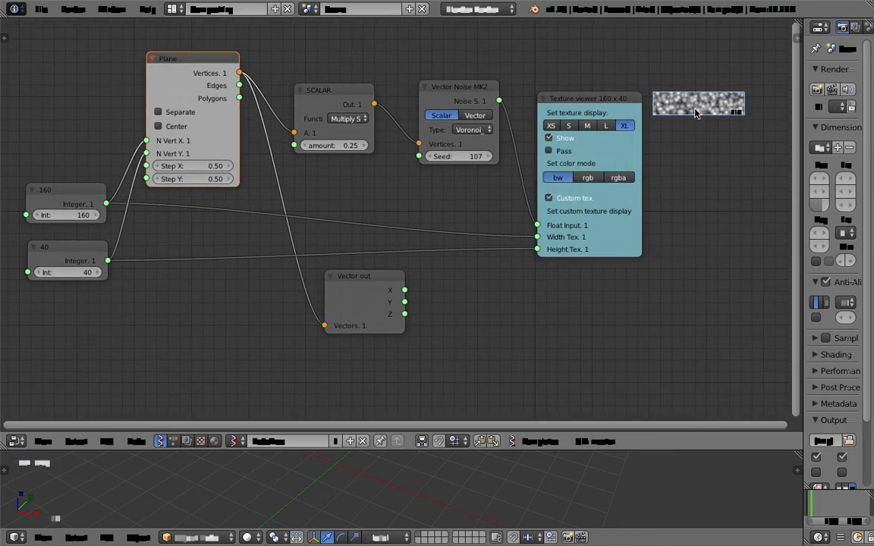
Enlarge the 3D view area and set the Vector Noise seed to 134.
scroll(682, 304, "down", 2, "shift")
left_click_drag(679, 451, 682, 378)
scroll(617, 267, "down", 1)
scroll(617, 267, "up", 1)
middle_click_drag(522, 243, 528, 281)
left_click_drag(472, 137, 486, 138)
middle_click_drag(496, 148, 497, 163)
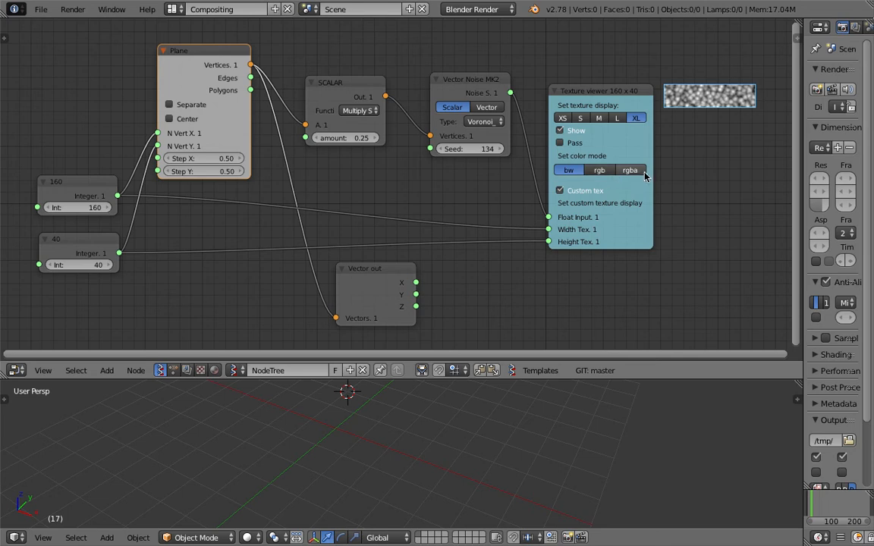
Move the Vector Noise node down and left, and the SCALAR node slightly up.
left_click_drag(493, 114, 484, 130)
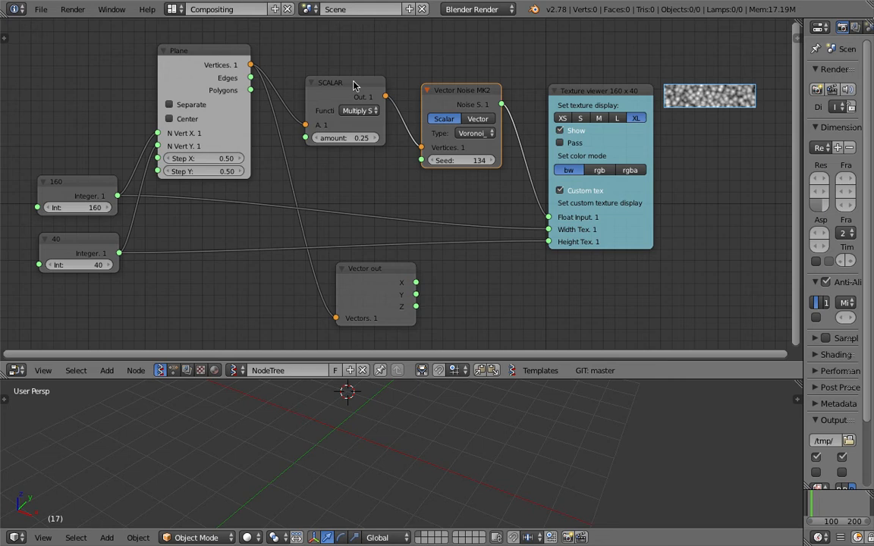
left_click_drag(350, 87, 349, 76)
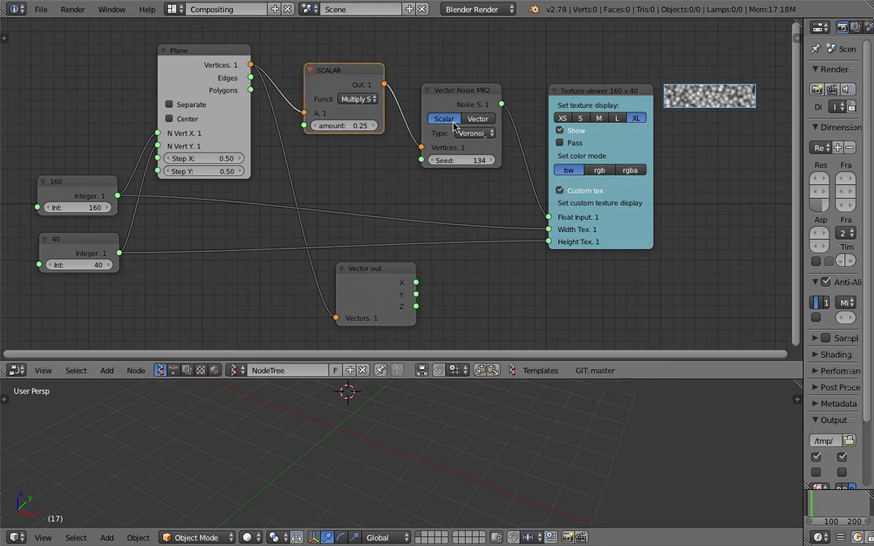
Move the Texture viewer node slightly up and enable Pass to transfer its pixels to the image viewer.
left_click_drag(608, 99, 608, 84)
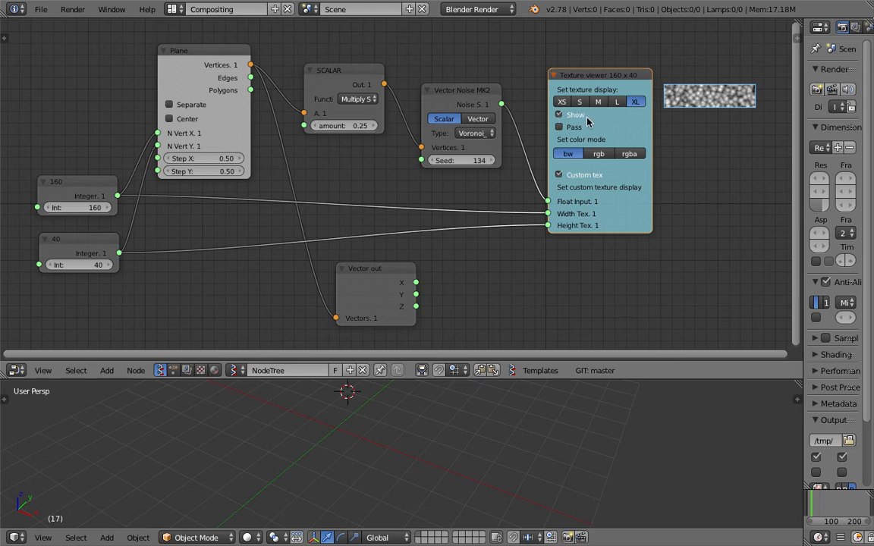
scroll(562, 127, "up", 3)
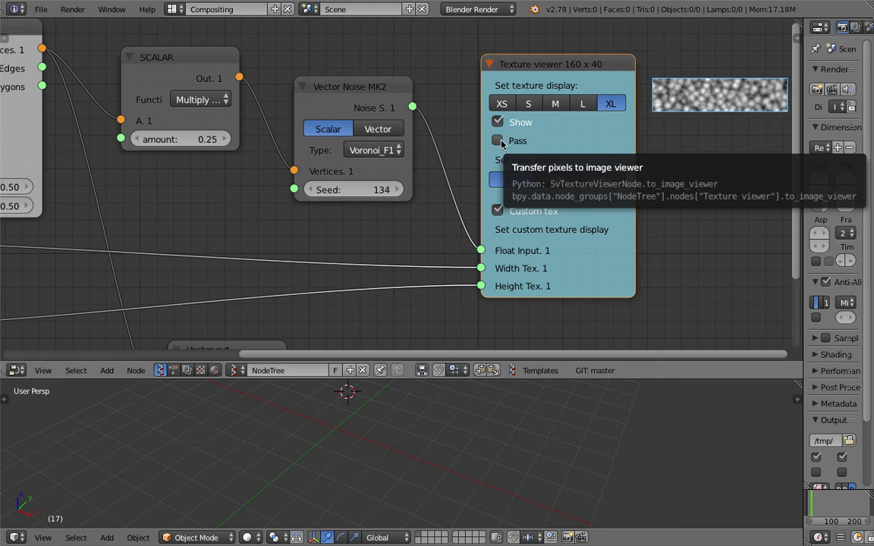
left_click(498, 141)
scroll(682, 186, "down", 2)
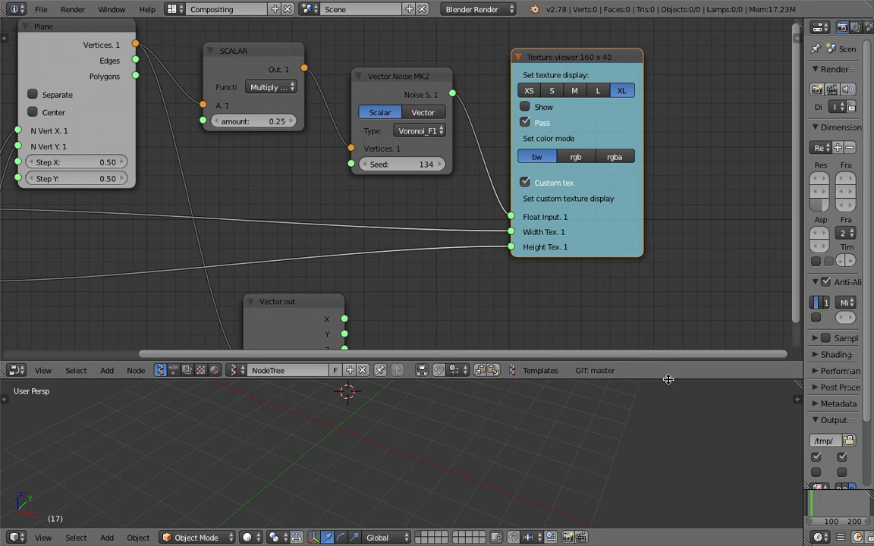
Enlarge the 3D view area, switch it to the UV/Image Editor and display the image named texture.
left_click_drag(668, 381, 667, 323)
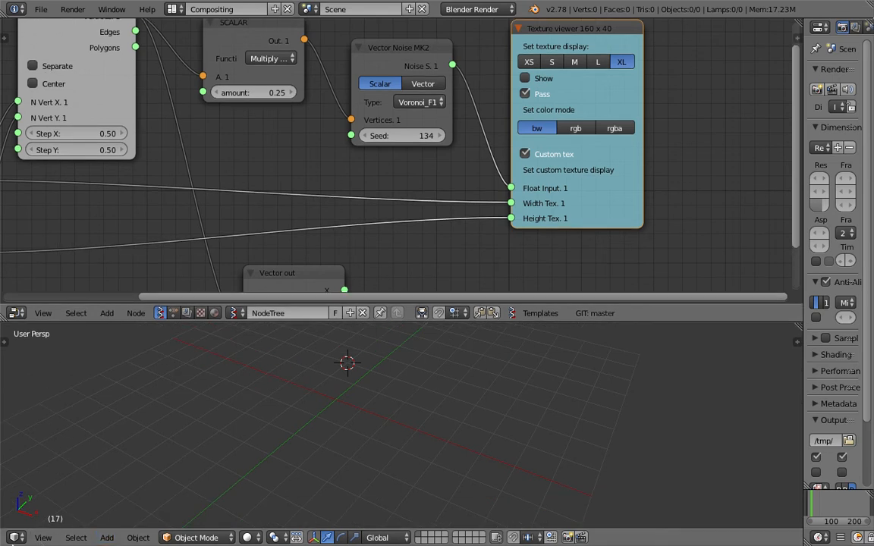
left_click(14, 537)
left_click(67, 428)
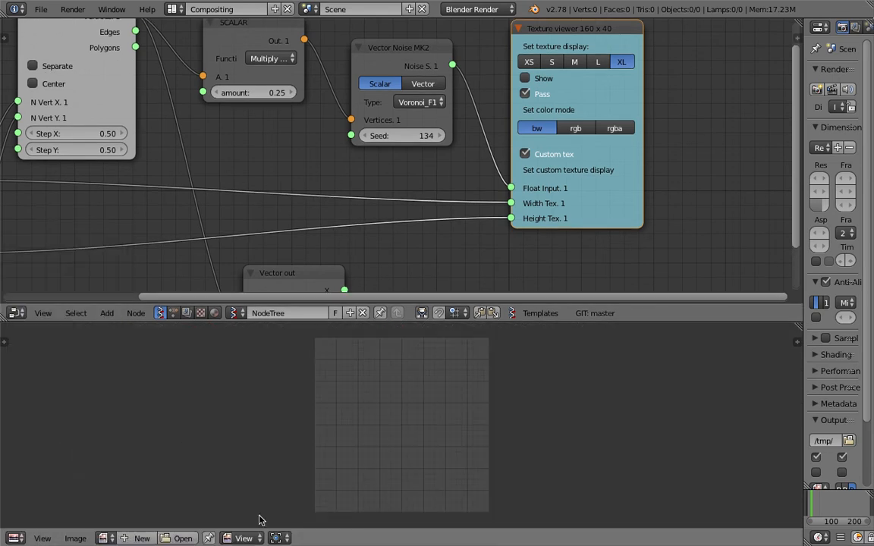
left_click(107, 538)
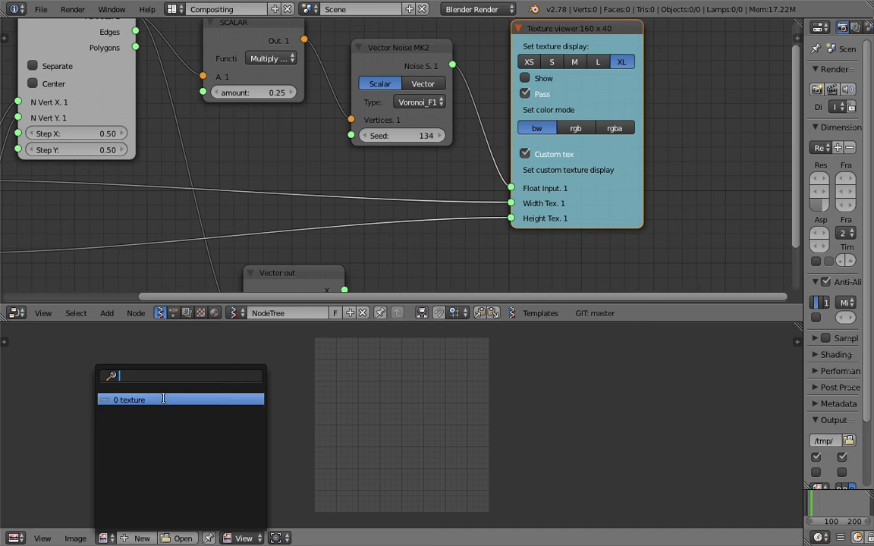
left_click(164, 399)
scroll(294, 388, "up", 3)
scroll(294, 388, "down", 2)
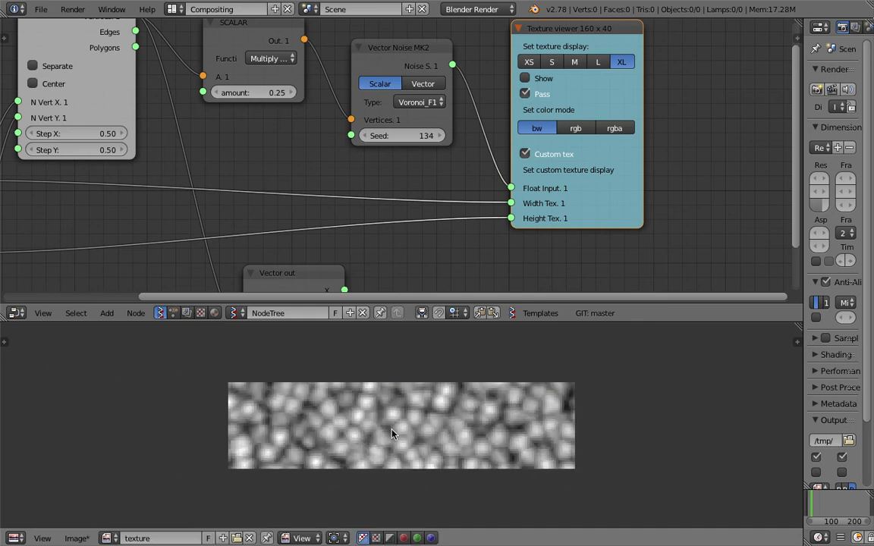
left_click(90, 538)
left_click(127, 384)
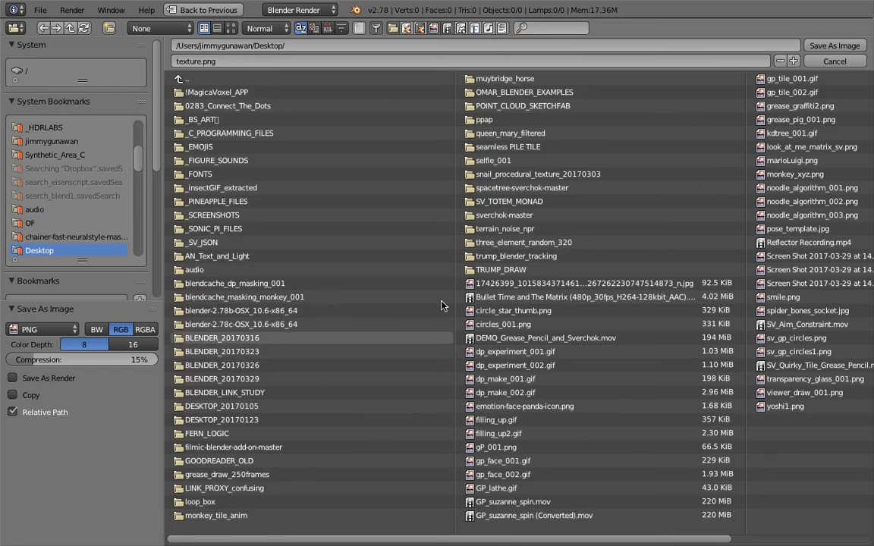
left_click(838, 61)
key("Home")
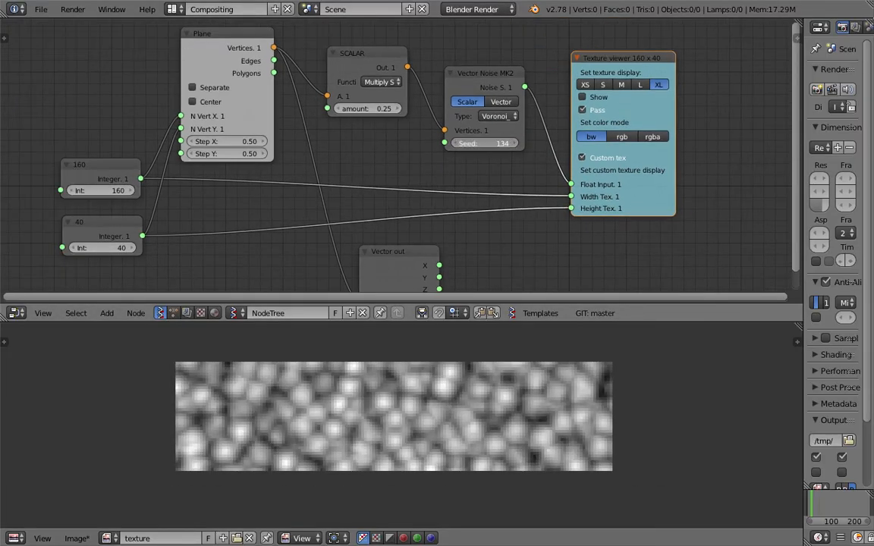
Set the Vector Noise seed to 168 and enable Center on the repositioned Plane node.
left_click_drag(486, 143, 504, 166)
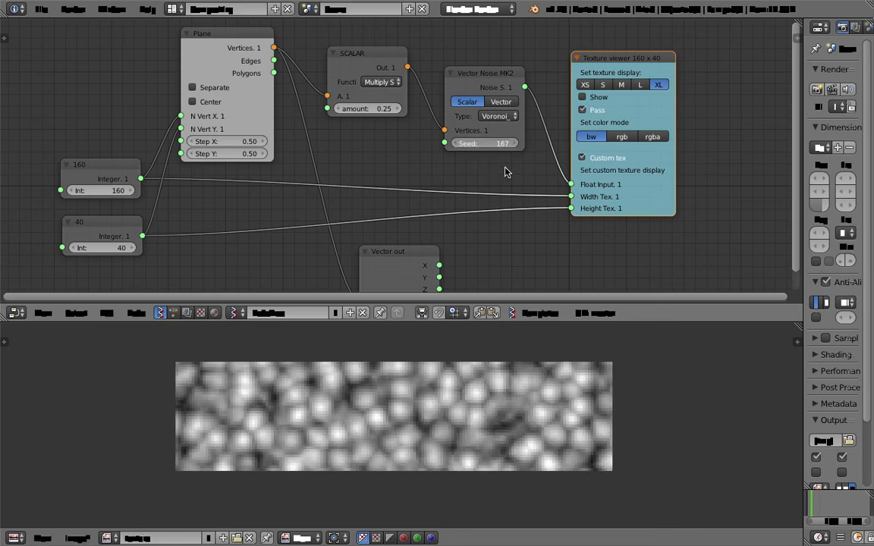
scroll(504, 167, "down", 1)
middle_click_drag(431, 100, 429, 103)
left_click_drag(157, 160, 151, 149)
left_click_drag(242, 52, 240, 39)
Try an amount of 1 on the SCALAR node and settle on 0.20.
left_click(383, 115)
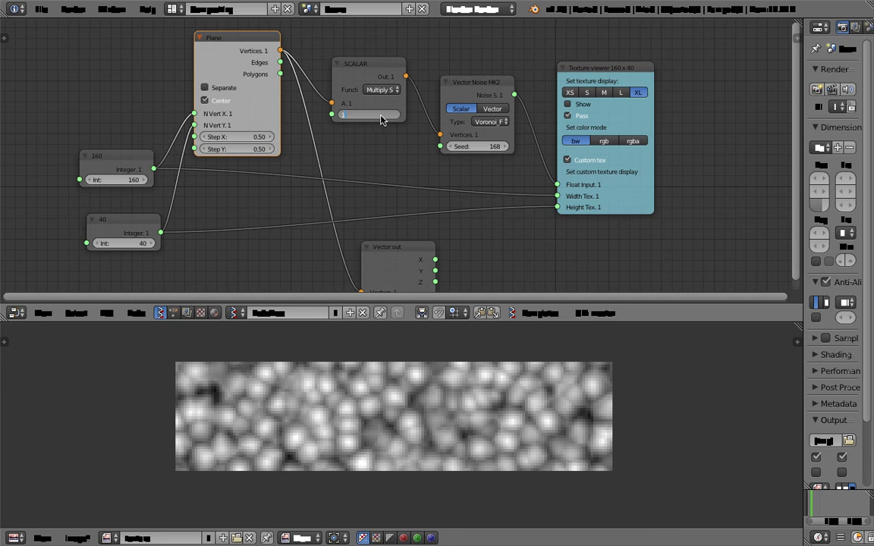
type("1")
key("Return")
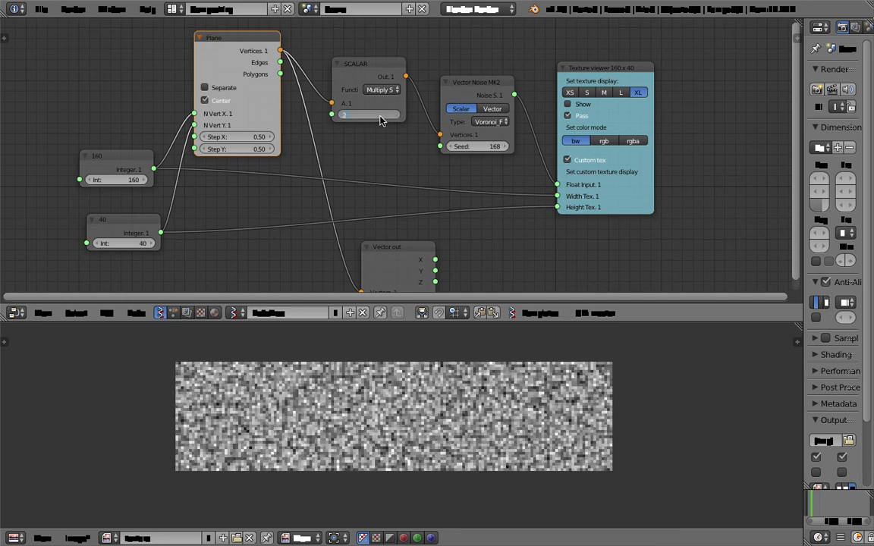
key("Return")
Move the Texture viewer node farther right and the Vector Noise node slightly down.
left_click_drag(594, 70, 641, 72)
scroll(531, 107, "down", 2)
middle_click_drag(518, 113, 501, 151)
scroll(502, 151, "up", 1)
middle_click_drag(451, 128, 434, 134)
left_click_drag(435, 135, 439, 154)
Add a Random Vector MK2 node above the Vector Noise node.
key("shift+a")
left_click(462, 78)
type("rand")
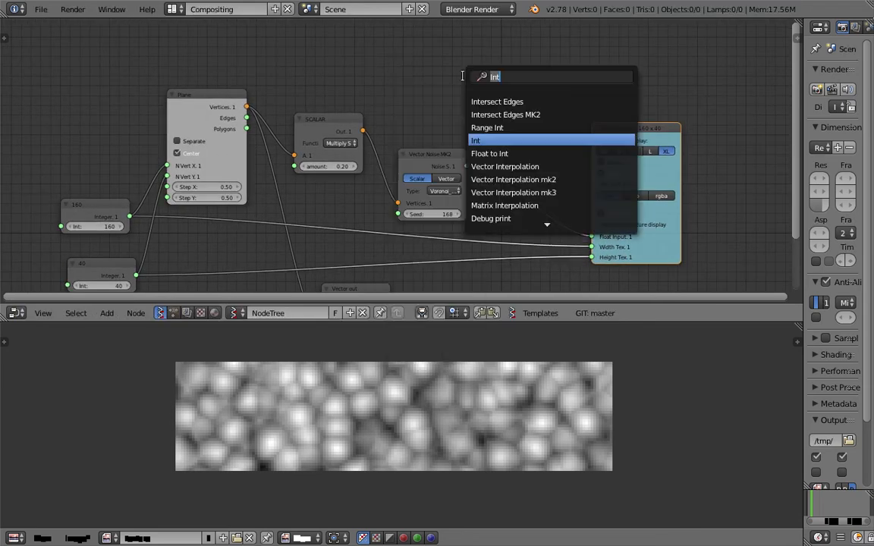
type("om v")
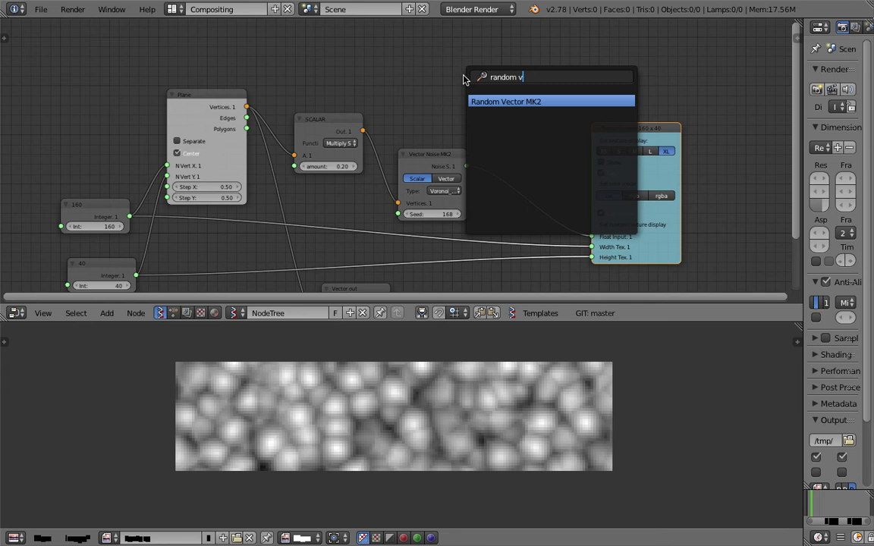
key("Return")
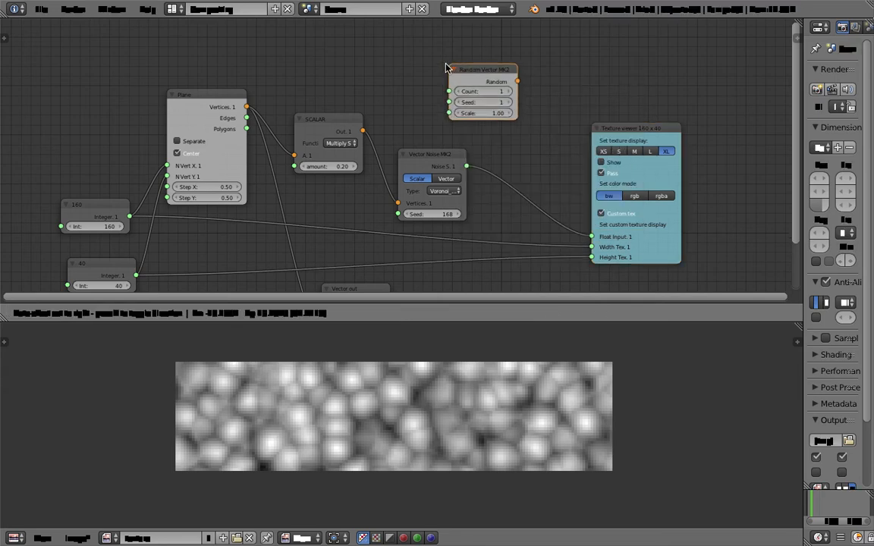
scroll(481, 102, "down", 1)
middle_click_drag(449, 100, 488, 96)
scroll(496, 99, "up", 1)
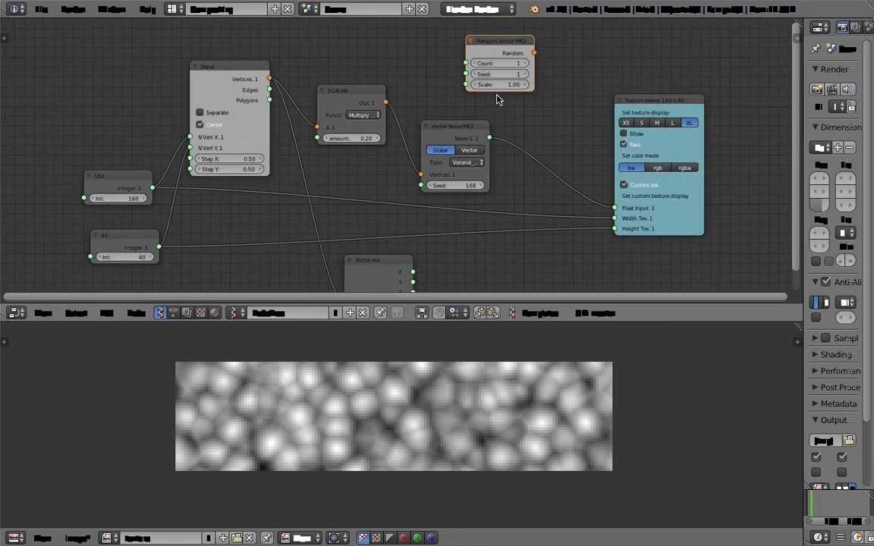
middle_click_drag(551, 148, 502, 159)
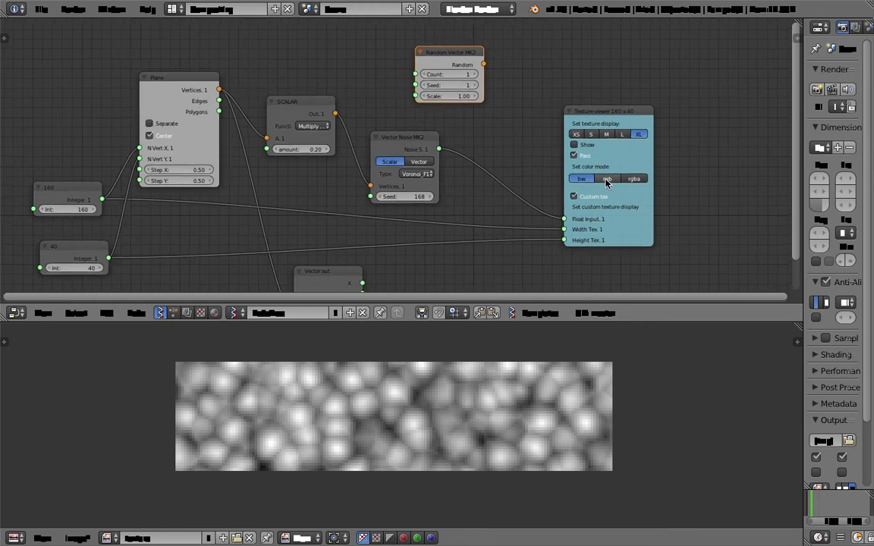
Switch the Texture viewer's color mode to rgb and connect the Random Vector output to its Float Input.
left_click(607, 178)
left_click_drag(484, 64, 565, 219)
left_click_drag(457, 59, 476, 86)
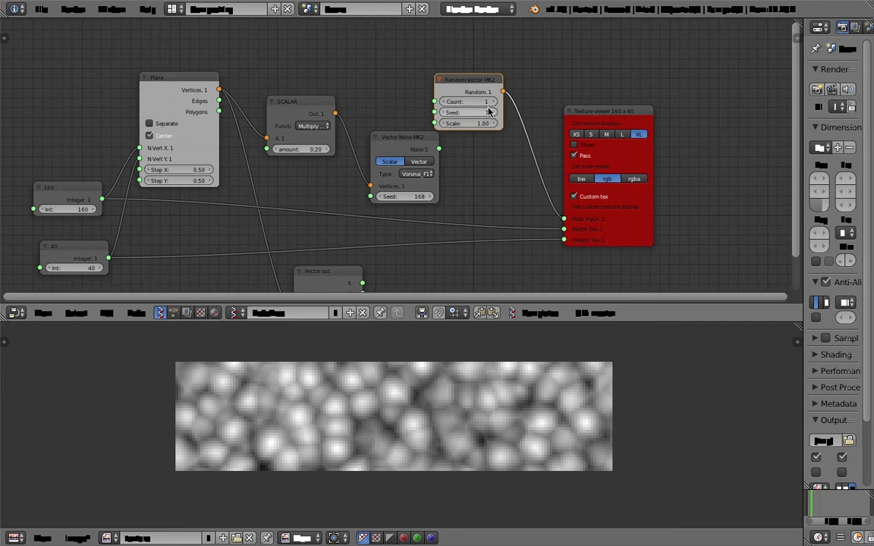
Place the Random Vector node between Vector Noise and the Texture viewer, and raise its Count to 83.
left_click_drag(468, 101, 472, 101)
key("g")
left_click(515, 151)
scroll(516, 153, "up", 1)
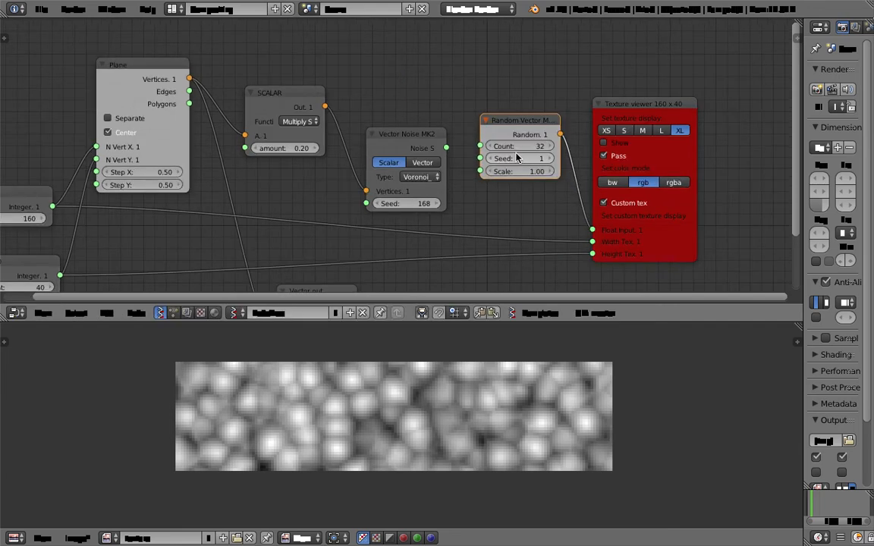
scroll(516, 153, "up", 2)
middle_click_drag(517, 152, 567, 113)
scroll(531, 132, "down", 1)
scroll(541, 123, "down", 1)
scroll(569, 112, "down", 1)
left_click_drag(556, 113, 599, 111)
key("Home")
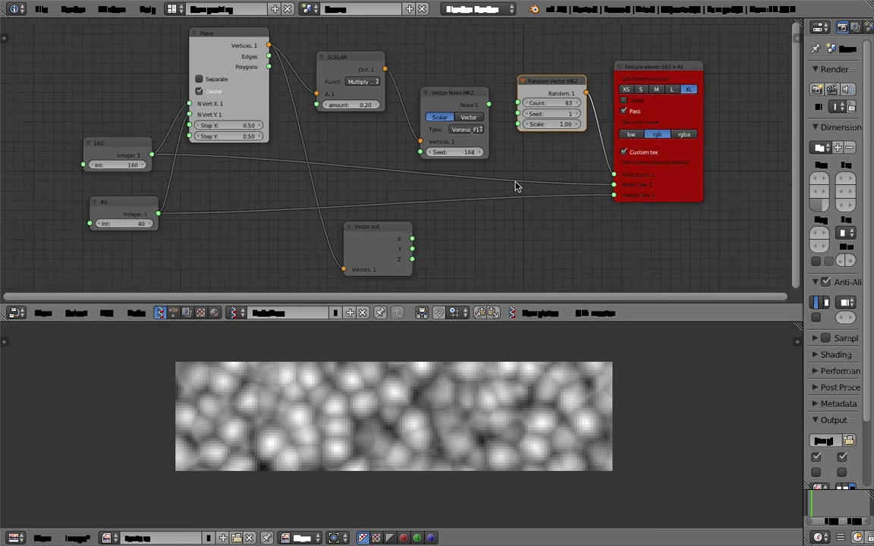
Set both Integer nodes to 20 for a 20 x 20 custom texture.
left_click(130, 164)
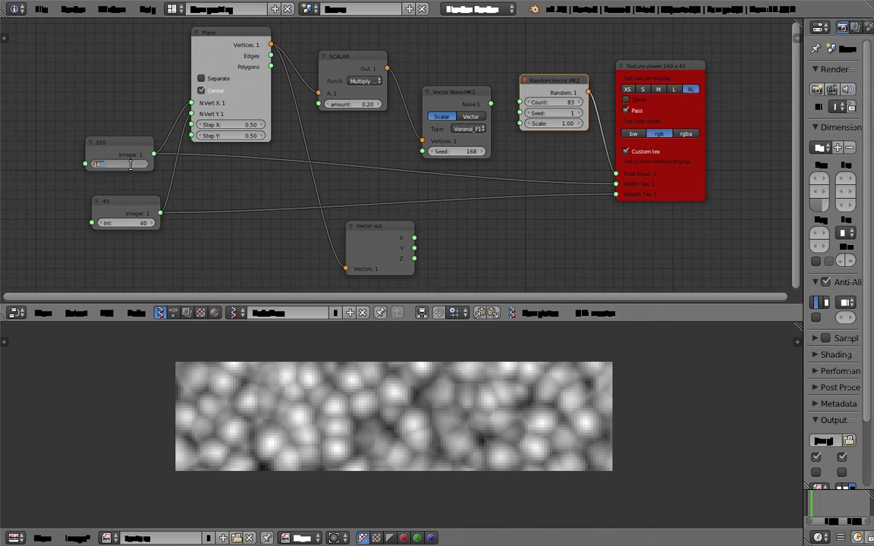
type("20")
key("Return")
left_click(134, 221)
type("20")
key("Return")
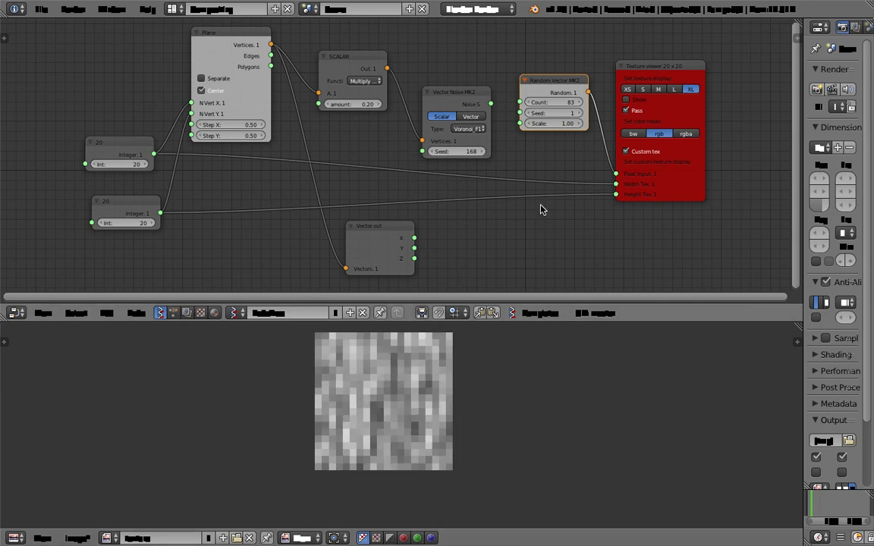
Set the Random Vector node's Count to 400 and inspect the colored texture in the image editor.
left_click_drag(553, 102, 559, 102)
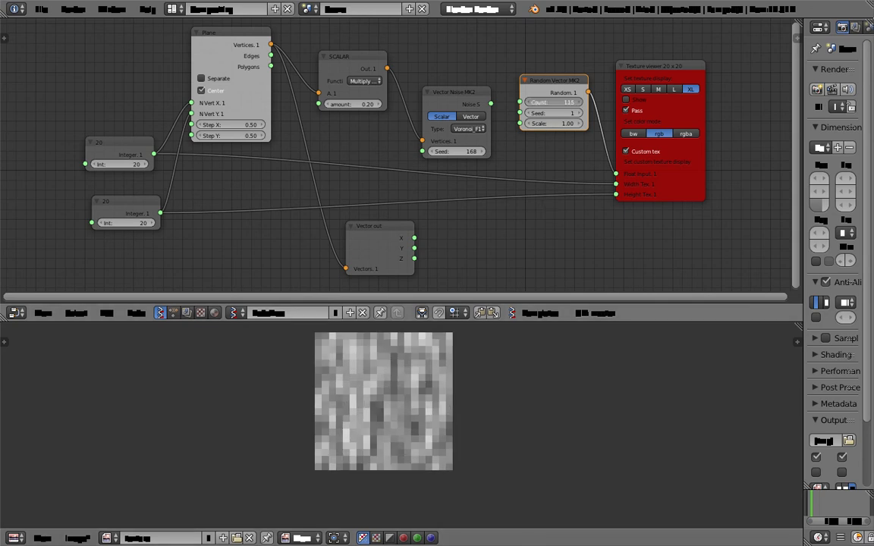
left_click(557, 103)
key("Return")
scroll(488, 396, "up", 1)
scroll(488, 398, "down", 2)
middle_click_drag(488, 409, 491, 423)
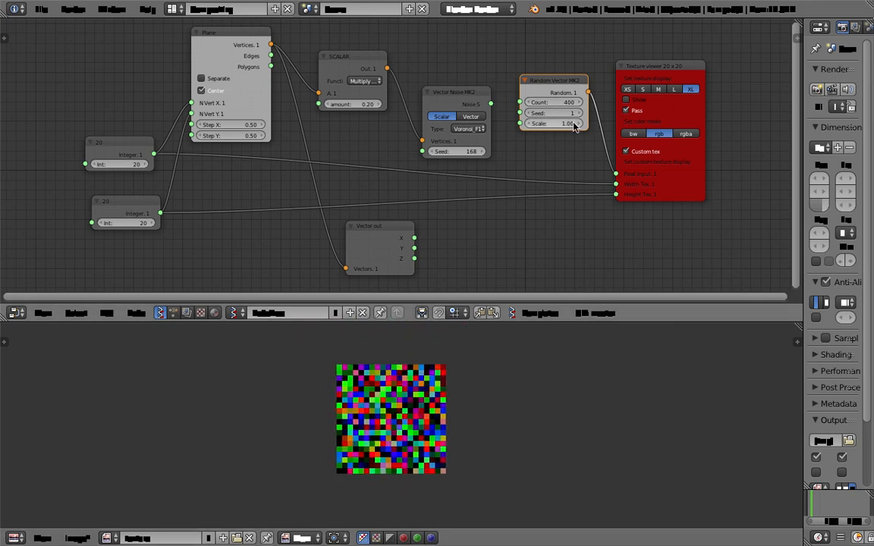
Set the Random Vector seed to 26 and spread the Vector Noise, Random Vector and Texture viewer nodes apart.
left_click_drag(561, 114, 599, 114)
left_click_drag(472, 91, 458, 68)
left_click_drag(676, 75, 718, 91)
left_click_drag(566, 85, 603, 97)
left_click_drag(680, 89, 722, 98)
middle_click_drag(611, 97, 583, 106)
left_click_drag(562, 108, 584, 115)
left_click_drag(418, 91, 411, 64)
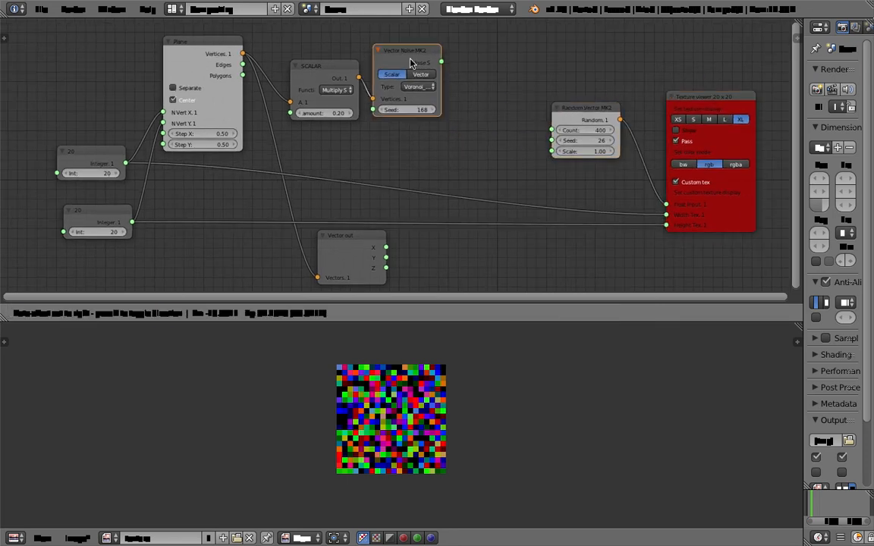
key("space")
type("math")
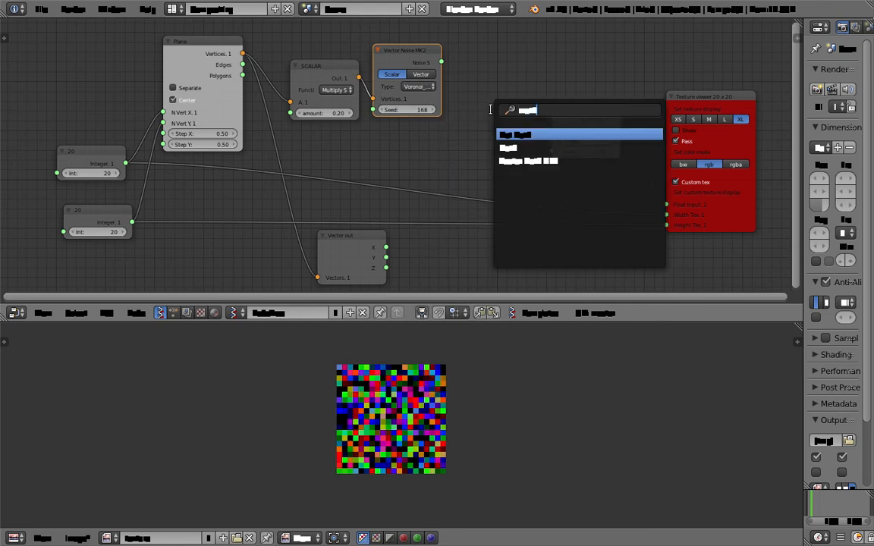
key("Escape")
key("shift+a")
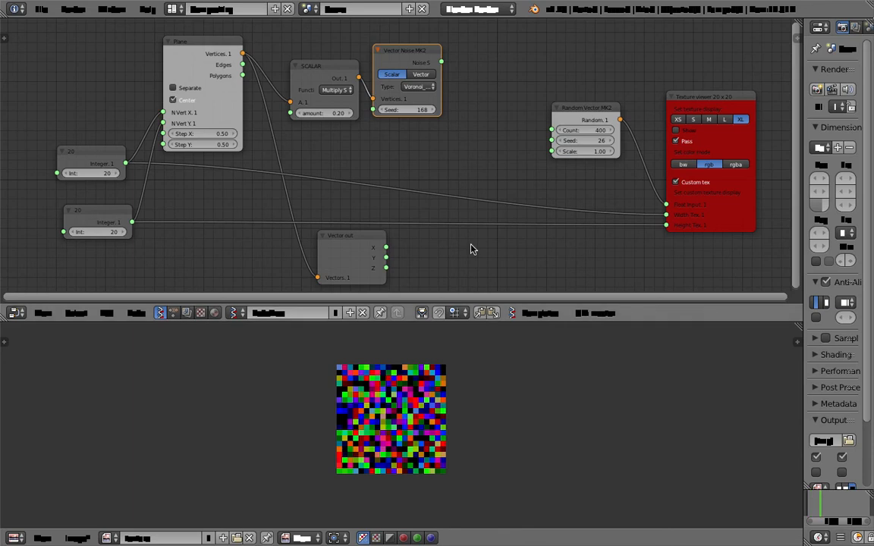
middle_click_drag(464, 426, 412, 421)
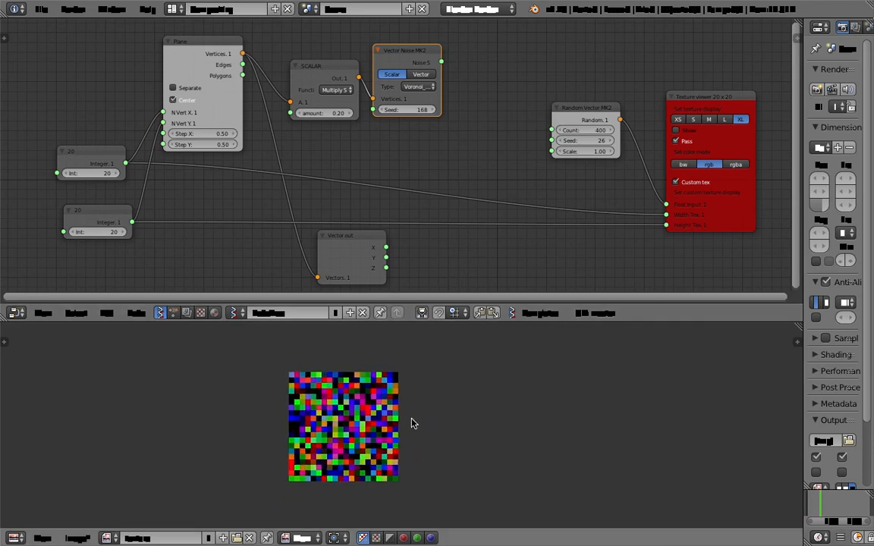
Add a Math node beside the Random Vector node and set its function to multiplication (*).
middle_click_drag(491, 76, 475, 92)
key("shift+a")
left_click(474, 91)
type("math")
key("Down")
key("Return")
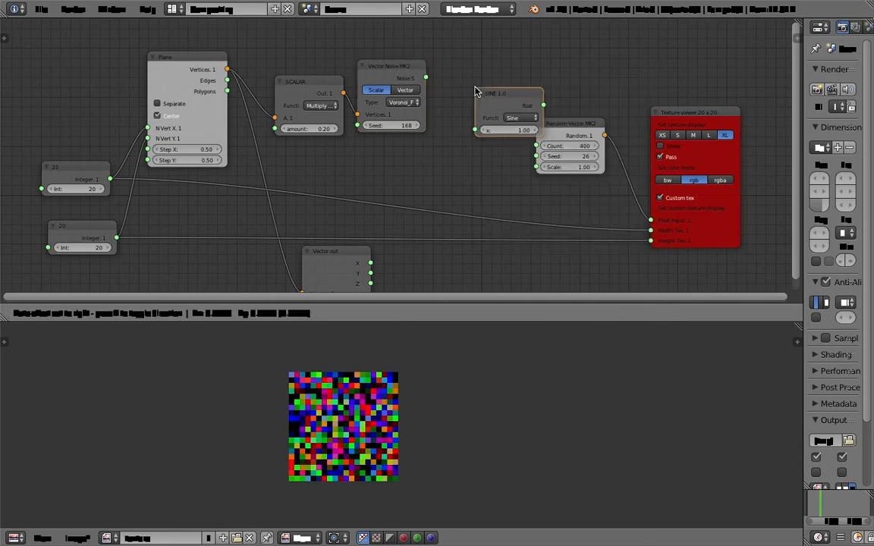
left_click(478, 94)
left_click(504, 116)
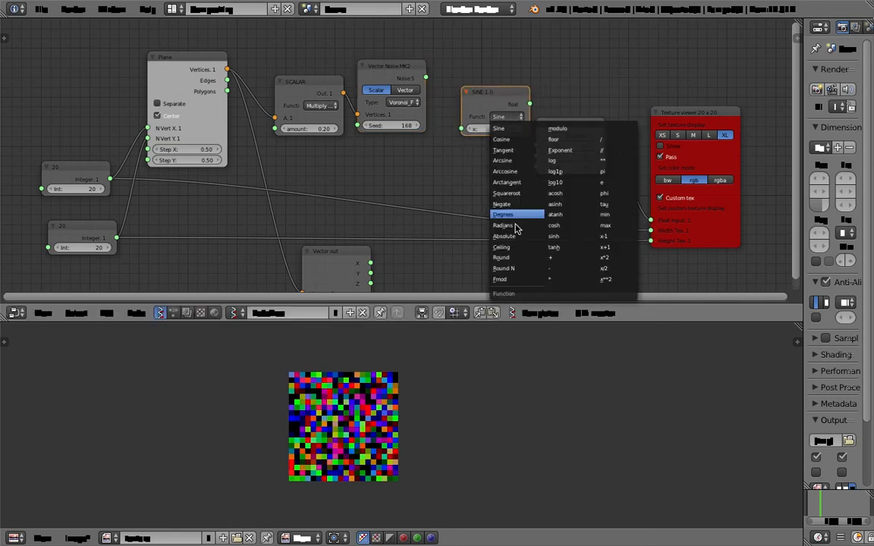
left_click(553, 279)
Connect both Integer nodes to the Math node, feed its result into Random Vector's Count, and collapse the Math node.
left_click_drag(114, 180, 116, 237)
left_click_drag(511, 105, 536, 145)
left_click(423, 125)
left_click_drag(446, 129, 463, 155)
Set the height Integer node to 40 and the width Integer node to 80.
left_click(84, 248)
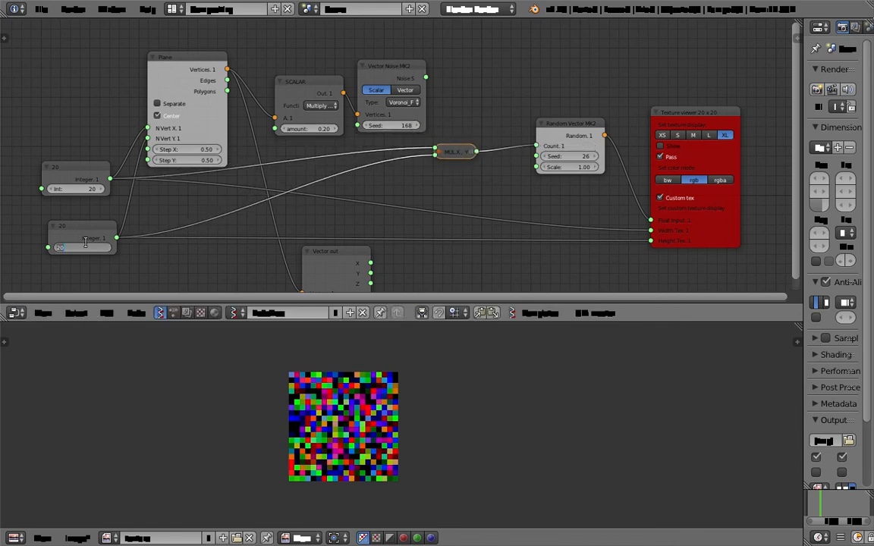
type("40")
key("Return")
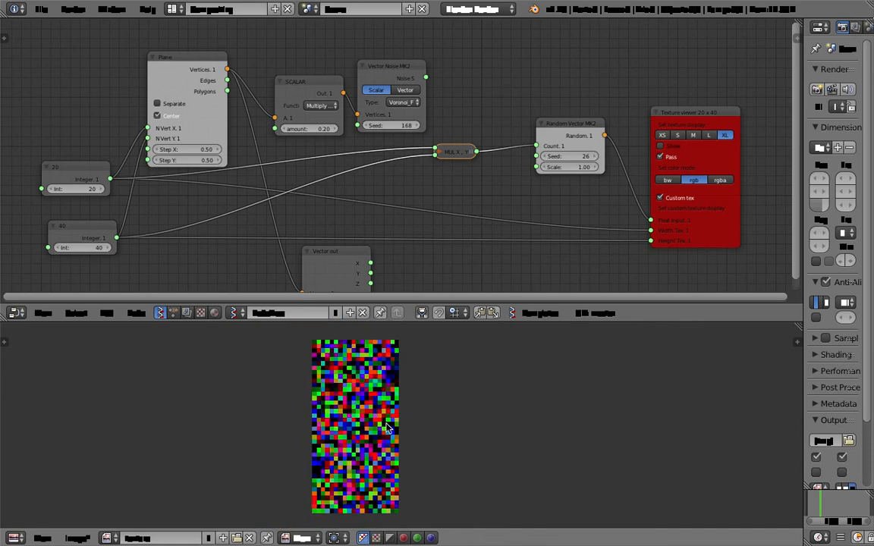
left_click(82, 187)
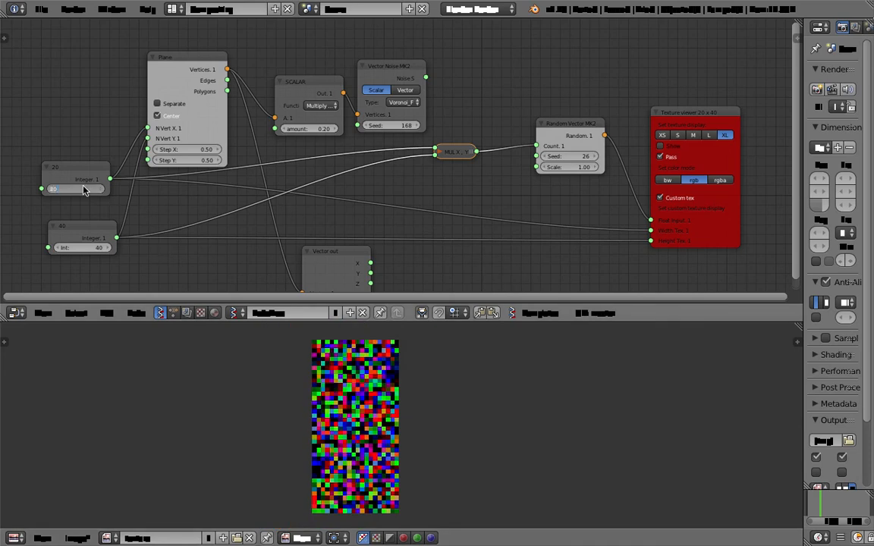
type("80")
key("Return")
scroll(273, 222, "right", 1, "ctrl")
Set the height Integer node to 20 and inspect the resized texture in the image editor.
left_click(78, 248)
type("20")
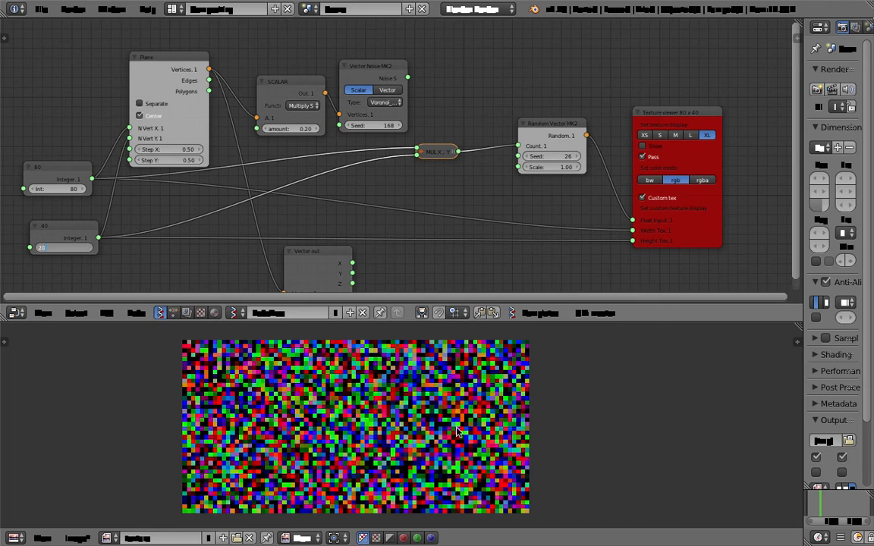
key("Return")
middle_click_drag(448, 418, 475, 424)
scroll(439, 427, "up", 1)
Set the Vector Noise seed to 181 and the Random Vector seed to 76, moving Random Vector closer to the Math node.
left_click_drag(380, 126, 428, 125)
left_click_drag(553, 156, 513, 150)
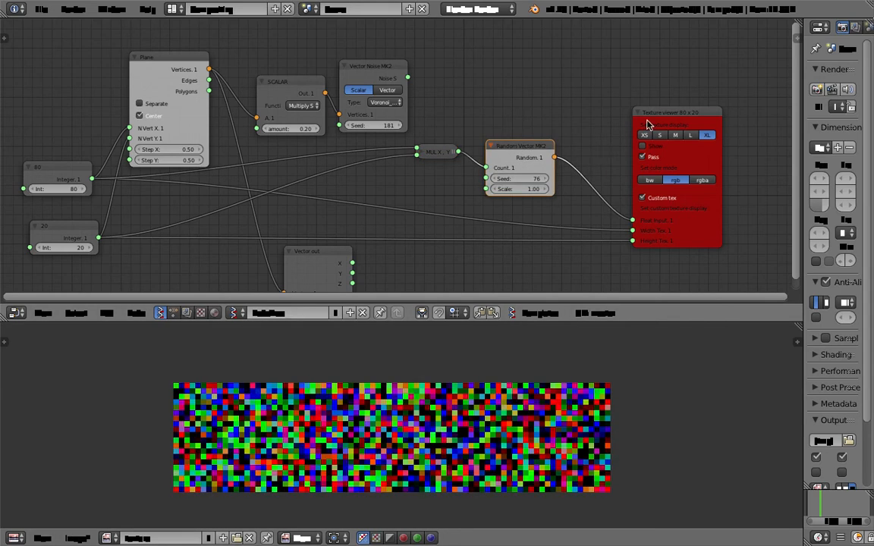
Move the Texture viewer closer to Random Vector and shift the collapsed Math node slightly down and away from it.
left_click_drag(645, 127, 610, 126)
left_click_drag(441, 156, 431, 166)
middle_click_drag(502, 130, 534, 126)
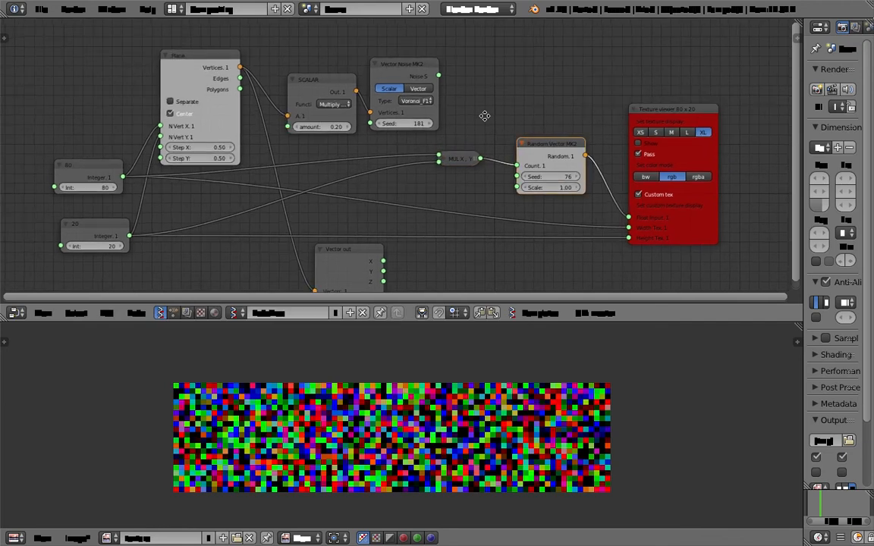
middle_click_drag(484, 115, 479, 97)
scroll(385, 221, "down", 1)
scroll(400, 219, "up", 2)
scroll(405, 217, "down", 1)
middle_click_drag(433, 182, 421, 177)
middle_click_drag(483, 165, 343, 176)
scroll(396, 170, "up", 6)
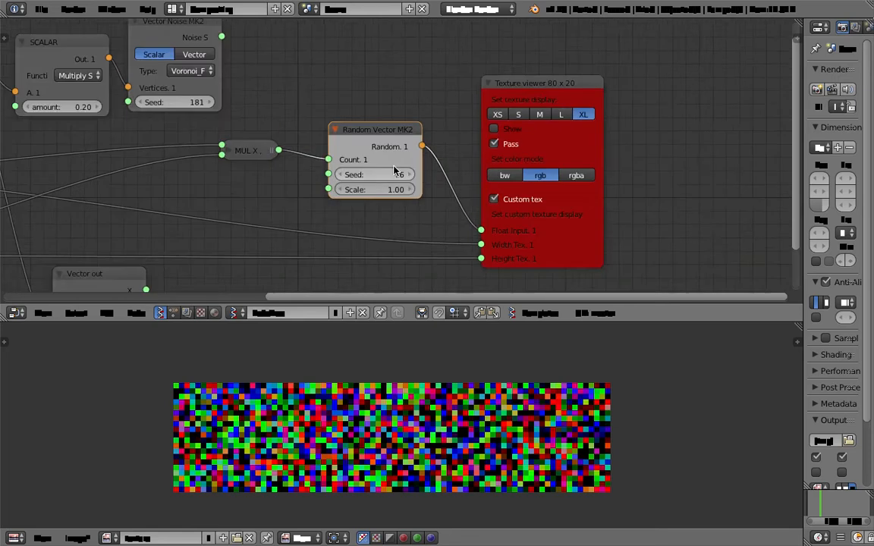
Turn off Pass and enable Show on the Texture viewer to preview the texture in the node editor.
middle_click_drag(505, 125, 427, 153)
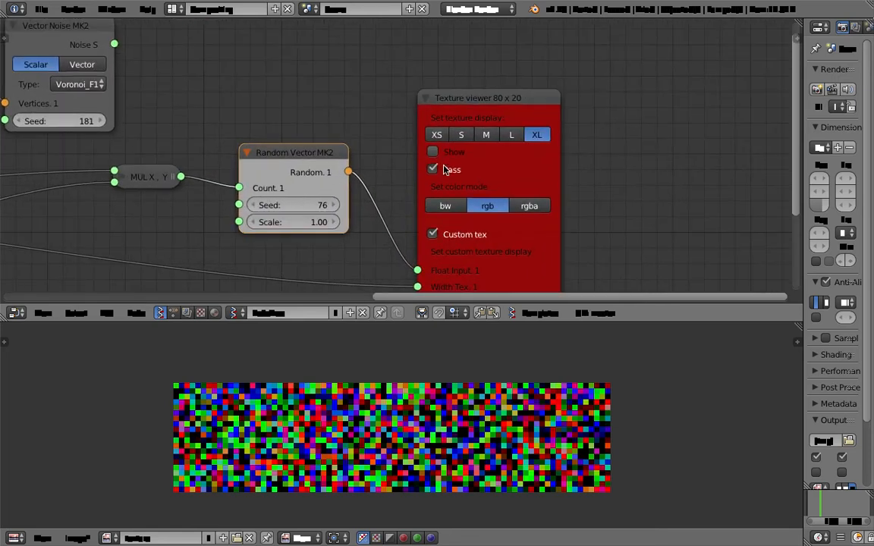
scroll(445, 153, "up", 2)
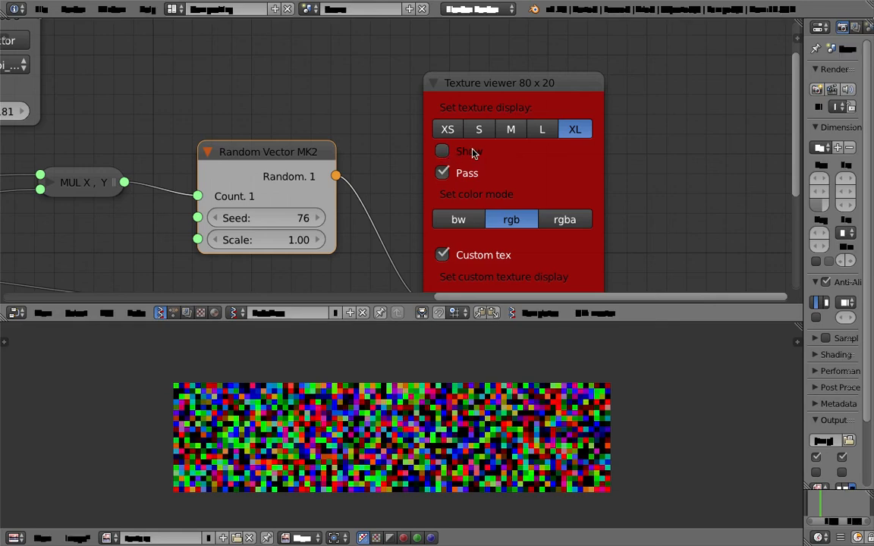
scroll(479, 152, "up", 1)
left_click(461, 81)
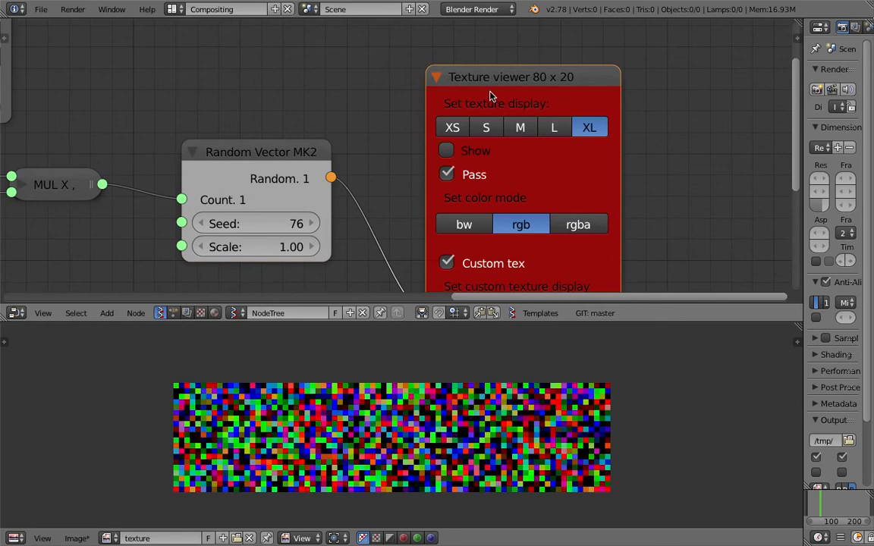
middle_click_drag(490, 93, 423, 90)
scroll(390, 163, "up", 1)
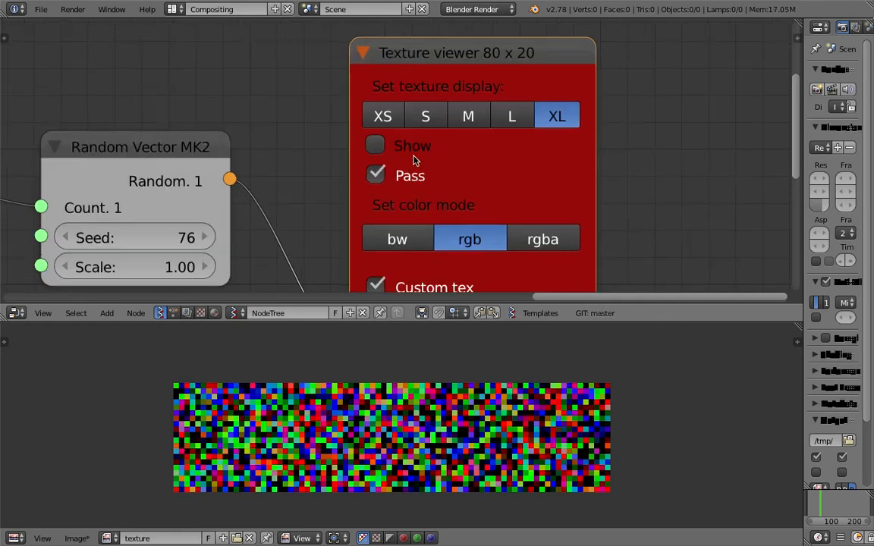
left_click(378, 175)
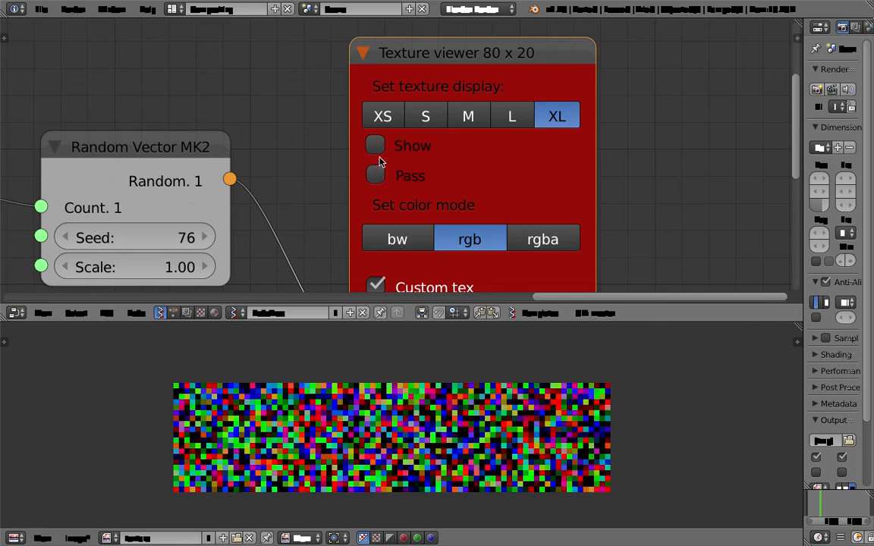
left_click(376, 146)
scroll(380, 151, "down", 1)
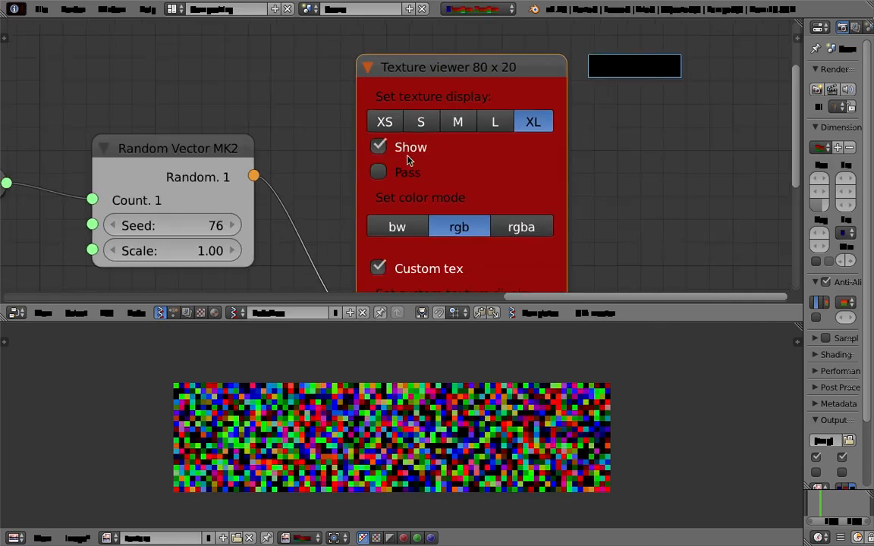
Switch the Texture viewer to Pass and back to Show.
left_click(378, 146)
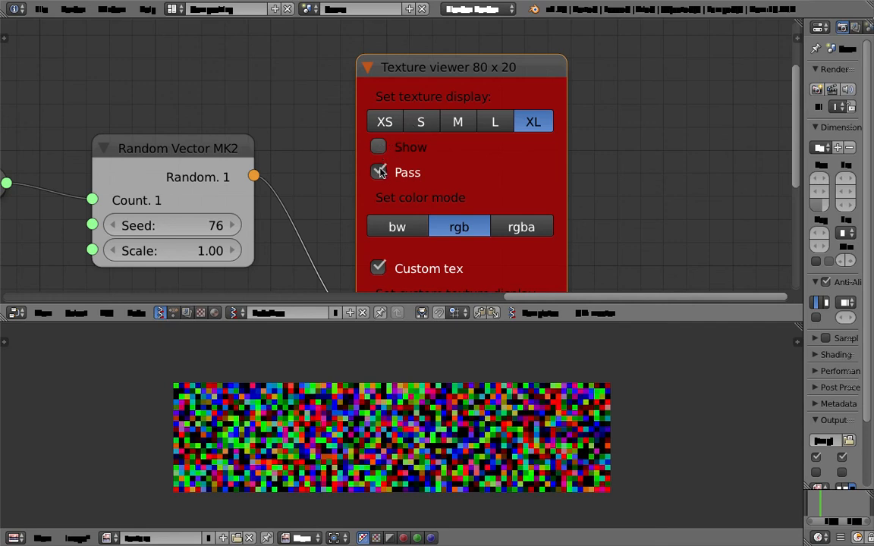
scroll(382, 173, "down", 1)
left_click(383, 149)
middle_click_drag(308, 141, 449, 154)
scroll(427, 168, "up", 1)
scroll(424, 170, "down", 2)
middle_click_drag(406, 179, 492, 125)
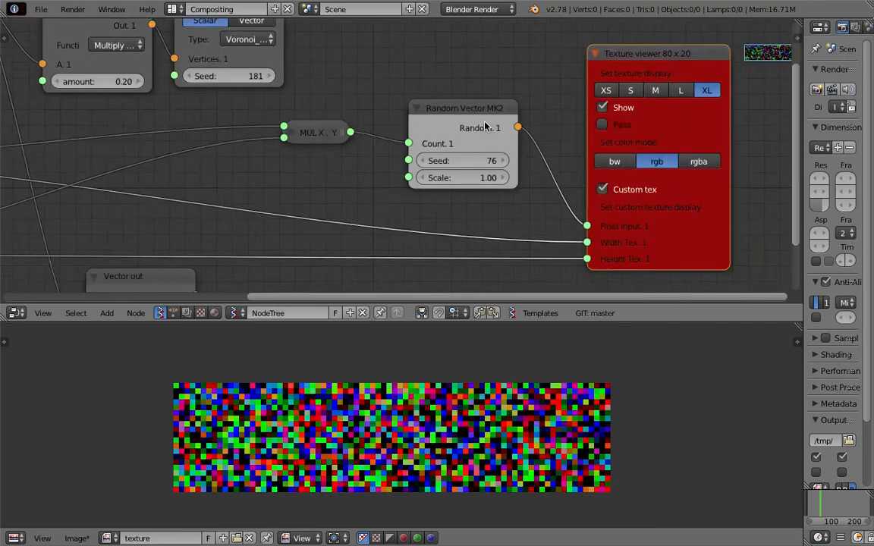
Set the Random Vector seed to 104.
scroll(454, 154, "down", 1)
left_click_drag(453, 160, 501, 160)
scroll(561, 114, "down", 3)
middle_click_drag(509, 97, 557, 97)
scroll(407, 380, "up", 1)
scroll(375, 380, "down", 1)
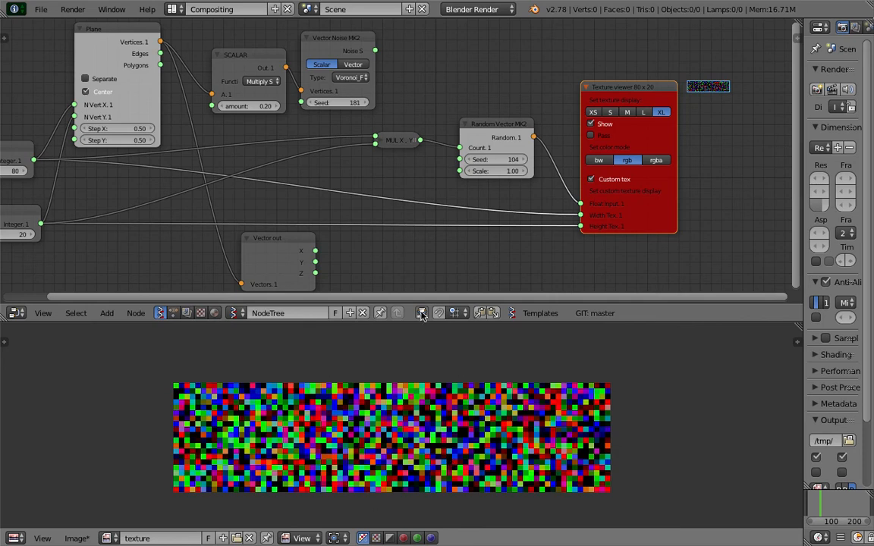
Move Random Vector up slightly and shift the Texture viewer down and farther from it.
left_click_drag(459, 124, 459, 102)
left_click_drag(603, 91, 619, 108)
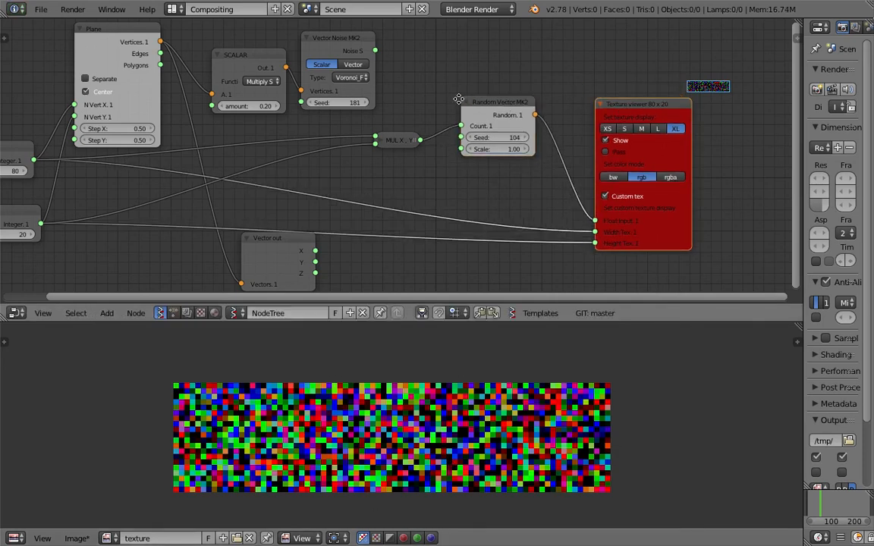
middle_click_drag(460, 100, 506, 102)
Add a Vector Turbulence node above Random Vector, to the right of Vector Noise.
left_click(388, 51)
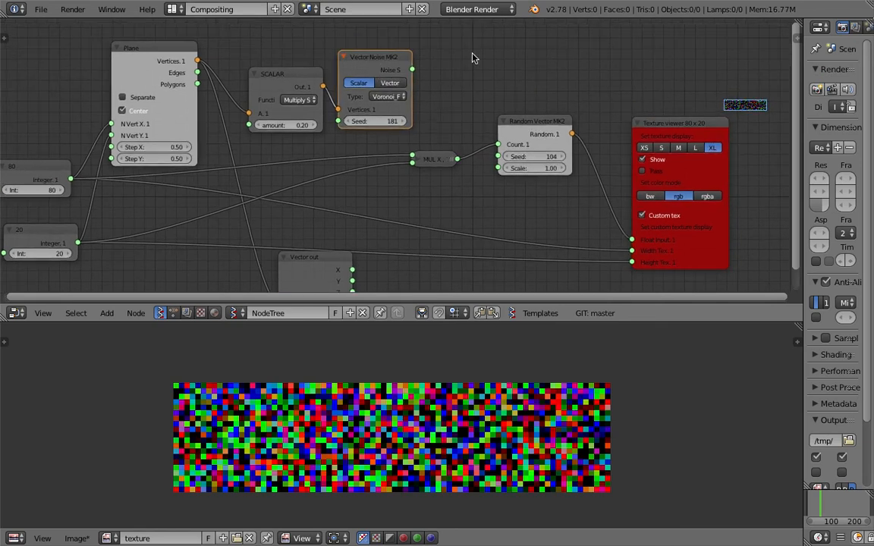
key("shift+a")
left_click(471, 56)
type("vecto")
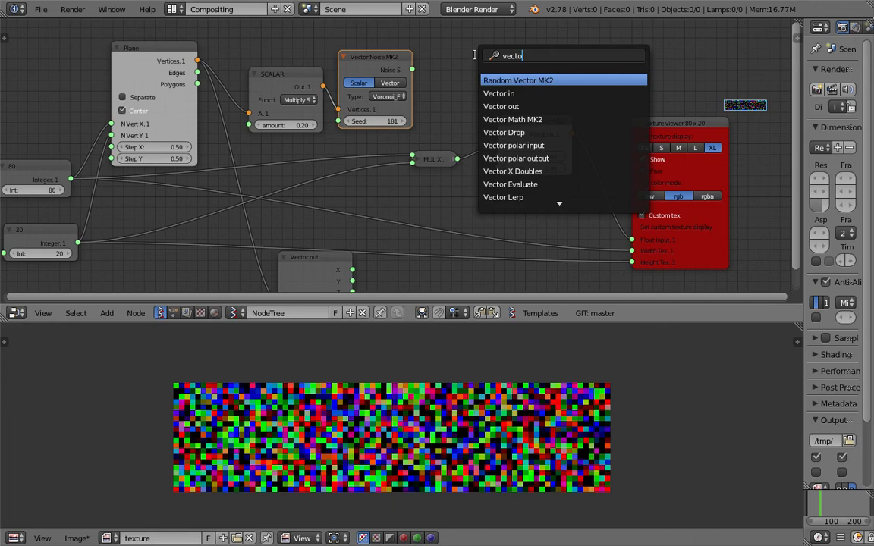
type("r t")
key("Return")
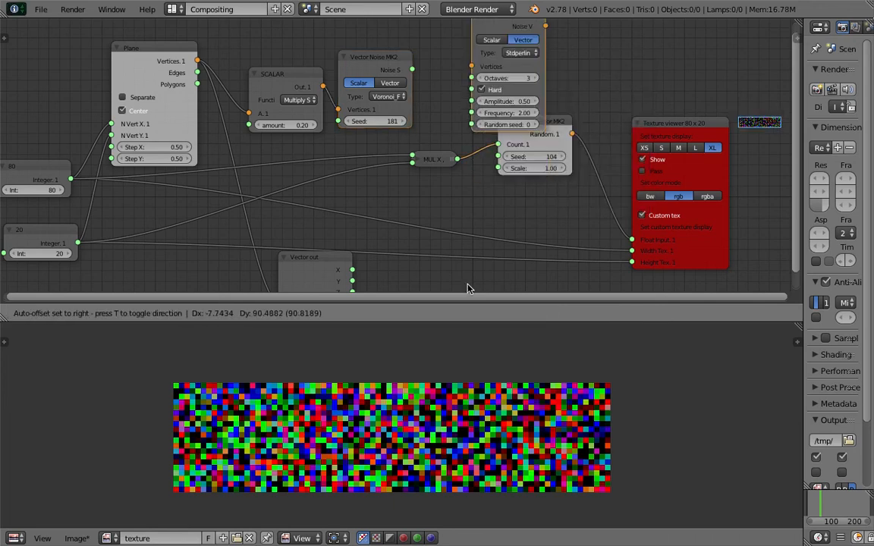
left_click(458, 253)
Move the Vector Noise and Scalar Math nodes up to clear space for wiring the Vector Turbulence node.
middle_click_drag(465, 230, 479, 281)
left_click_drag(385, 105, 378, 64)
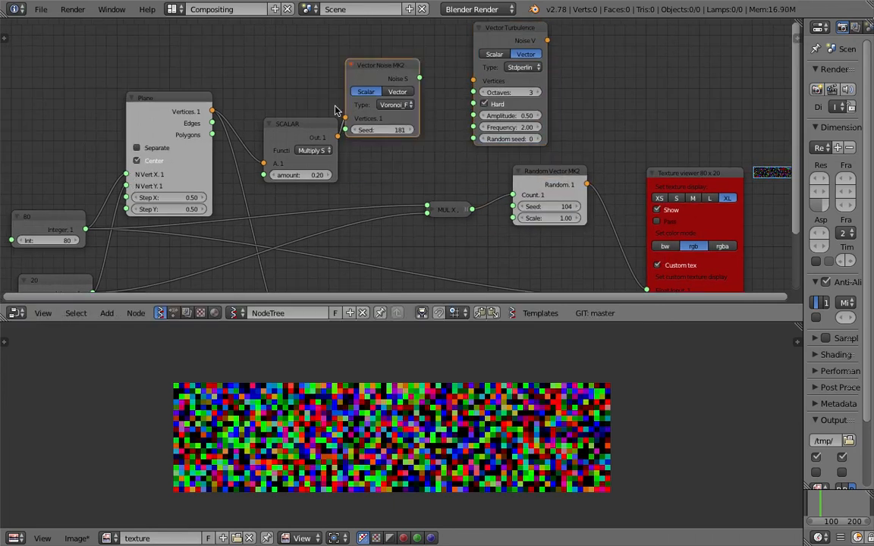
left_click_drag(318, 123, 285, 80)
left_click_drag(380, 83, 388, 28)
Connect the Scalar Math output to Vector Turbulence's Vertices and its Noise output to the Texture viewer's Float Input.
left_click_drag(304, 93, 472, 81)
middle_click_drag(503, 92, 485, 63)
left_click_drag(470, 45, 549, 243)
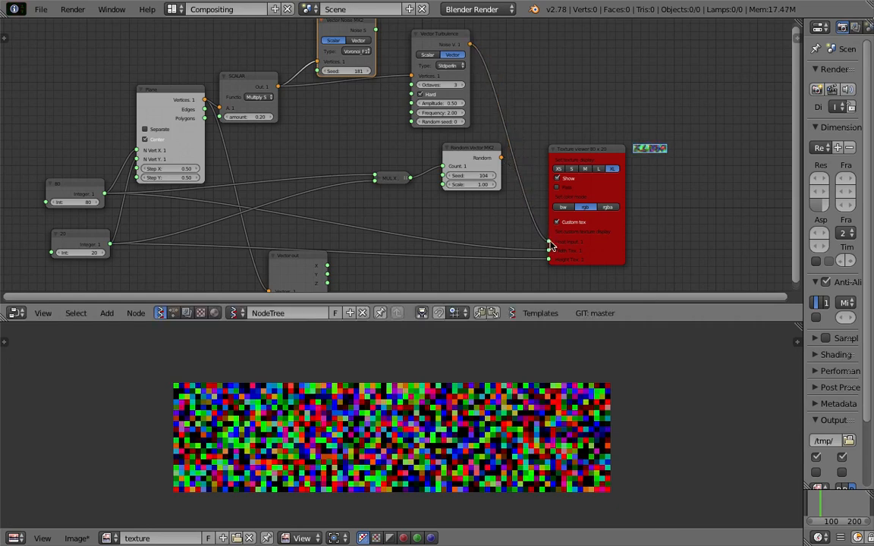
Switch the Texture viewer from Show to Pass to send the turbulence texture to the image editor.
scroll(539, 218, "up", 4)
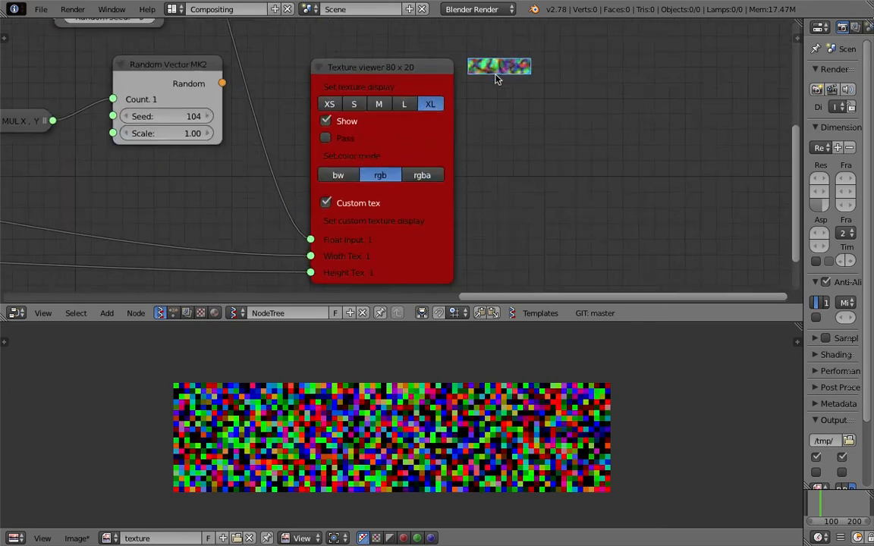
scroll(497, 79, "up", 1)
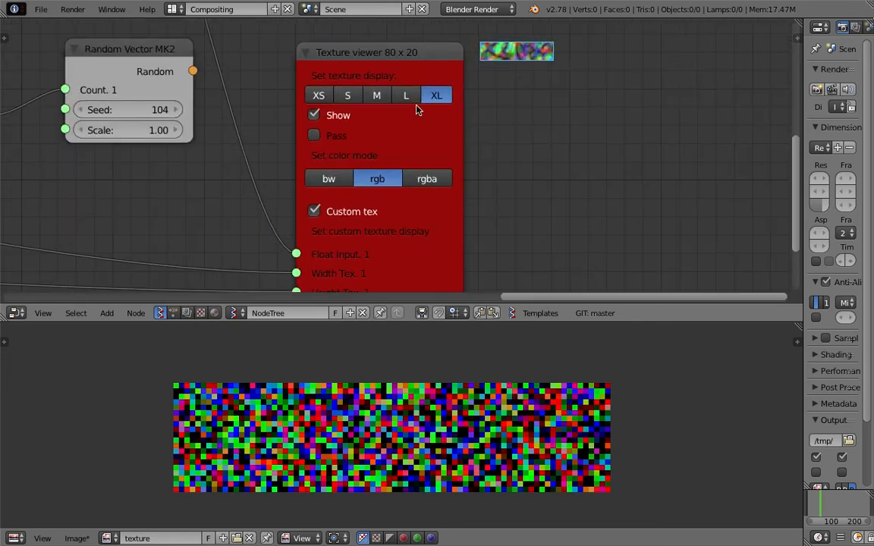
left_click(313, 136)
scroll(297, 124, "up", 3)
middle_click_drag(289, 129, 461, 151, "ctrl")
scroll(507, 417, "down", 4)
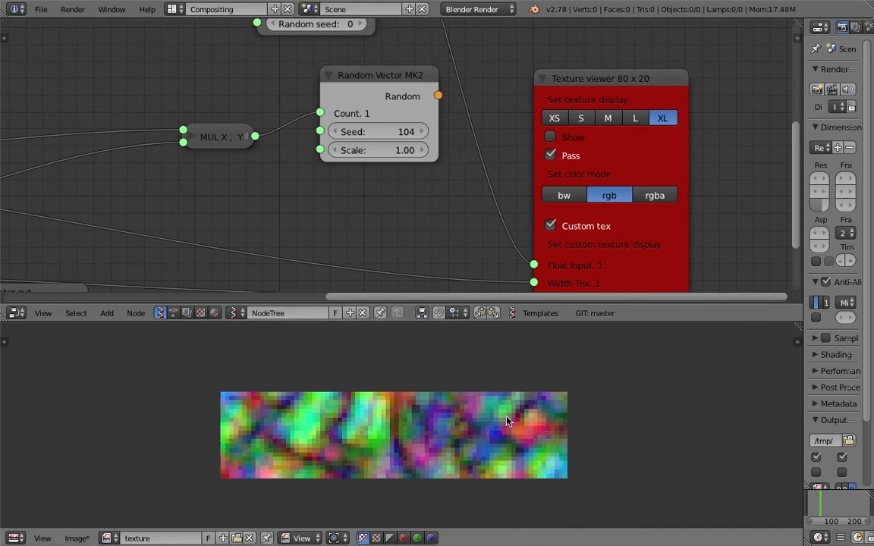
Set the width Integer node to 440 and the height Integer node to 220.
middle_click_drag(299, 182, 388, 192)
scroll(388, 191, "down", 3)
middle_click_drag(190, 199, 263, 190)
middle_click_drag(148, 190, 322, 148)
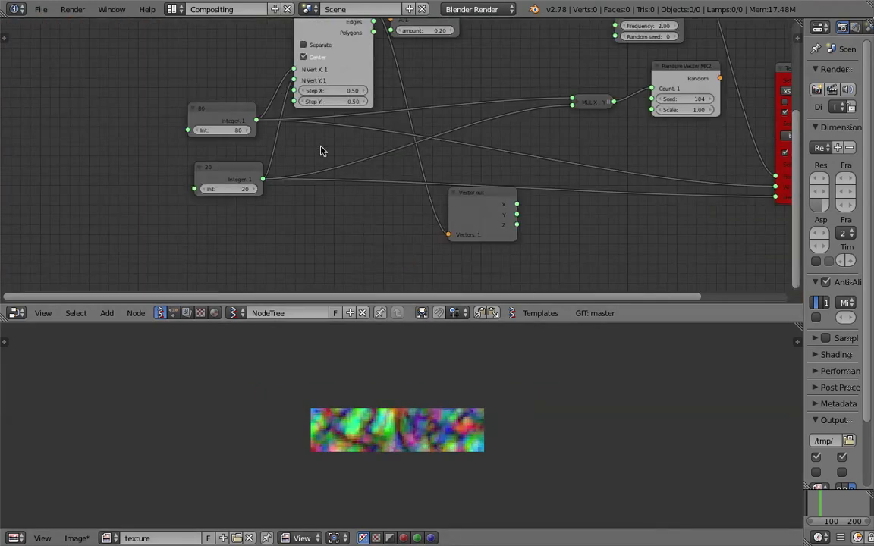
scroll(189, 134, "up", 1)
left_click(174, 125)
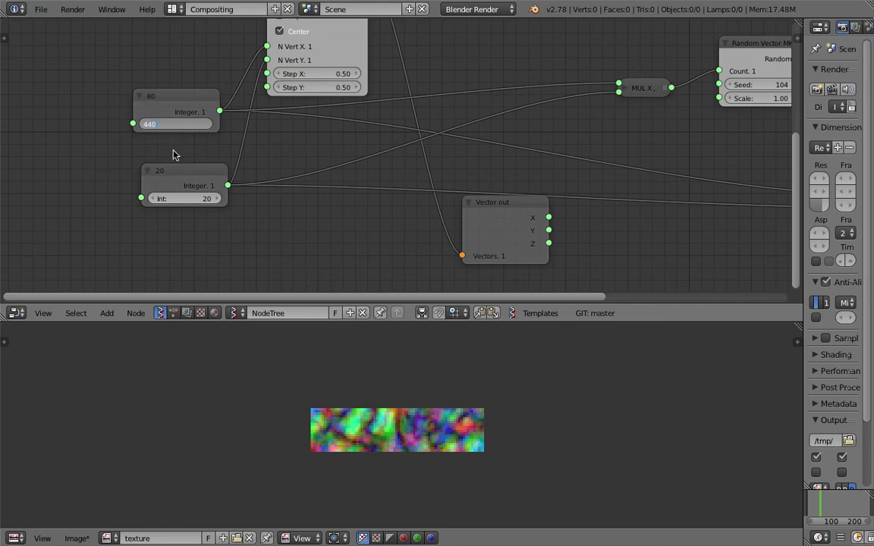
key("Return")
left_click(182, 198)
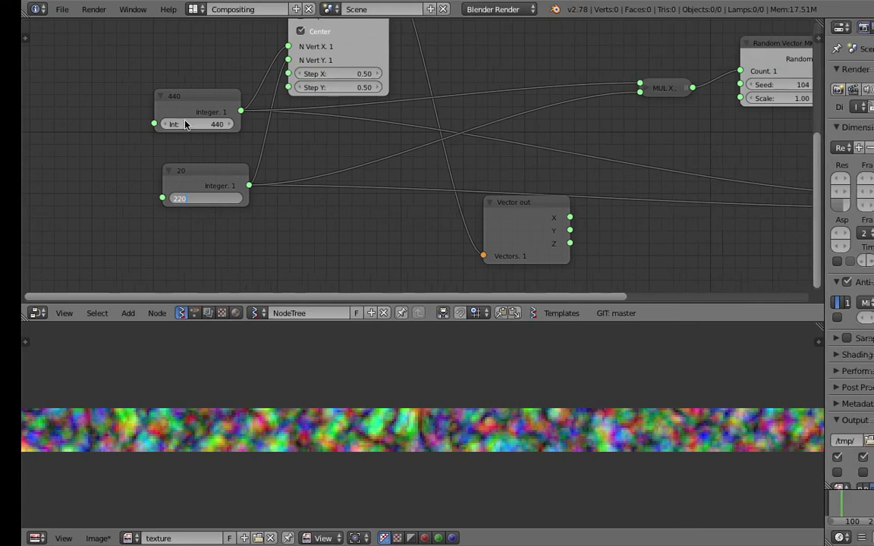
Switch to Terminal, check the image width and pixel length output in the Blender console, and return to Blender.
key("ctrl+Left")
mouse_move(1, 287)
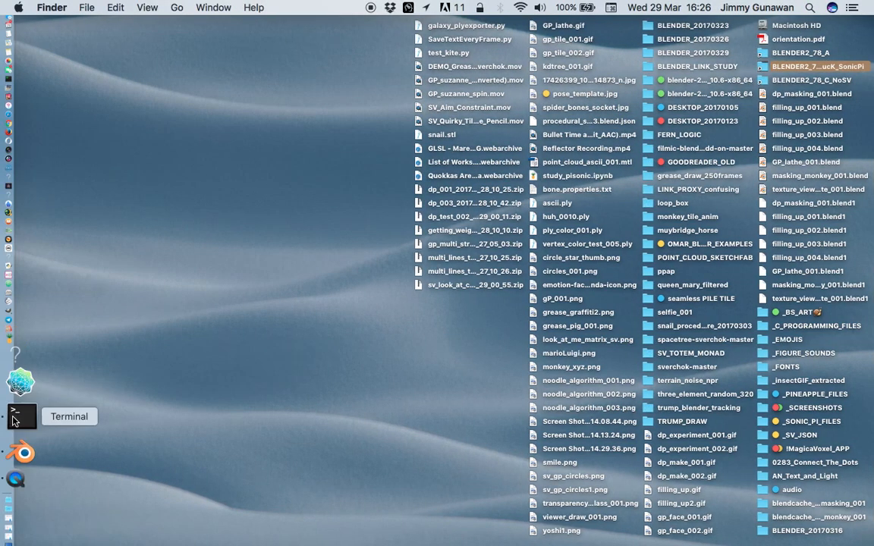
left_click(16, 416)
left_click_drag(323, 304, 323, 311)
mouse_move(10, 472)
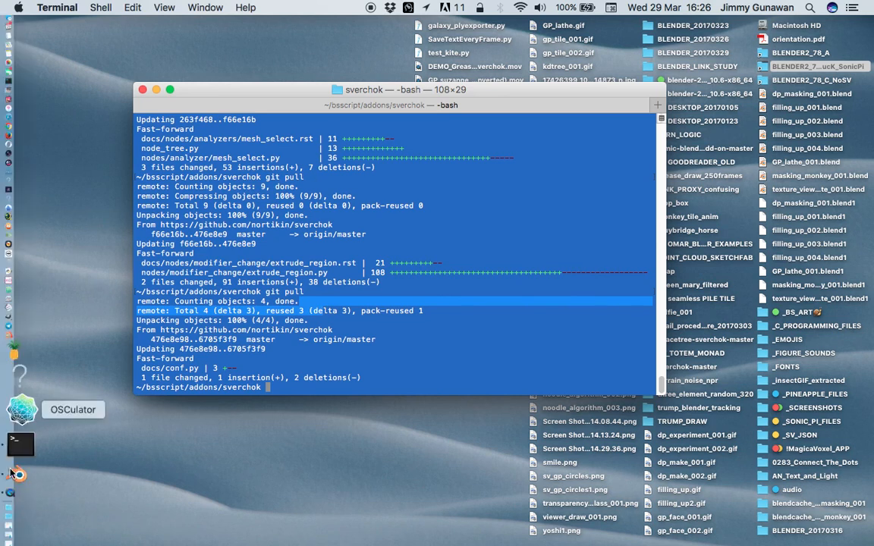
left_click(18, 523)
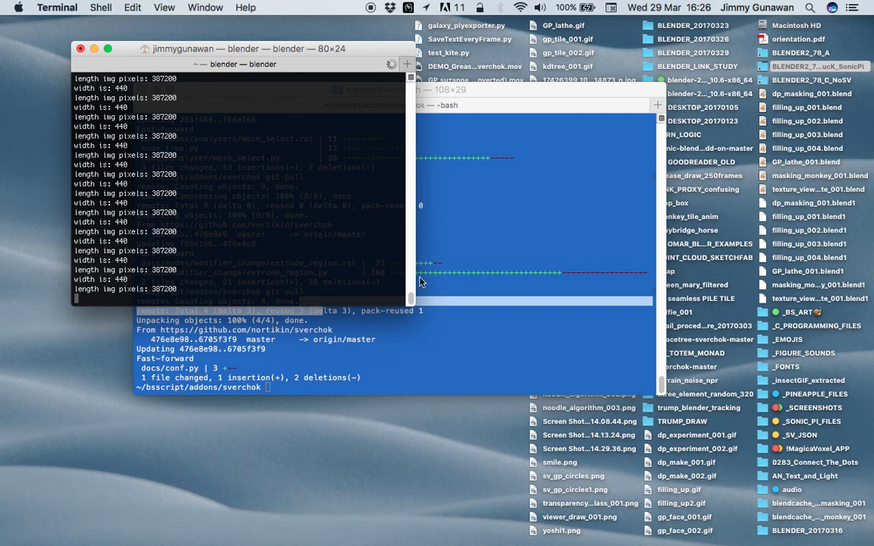
key("super+grave")
left_click_drag(226, 50, 240, 71)
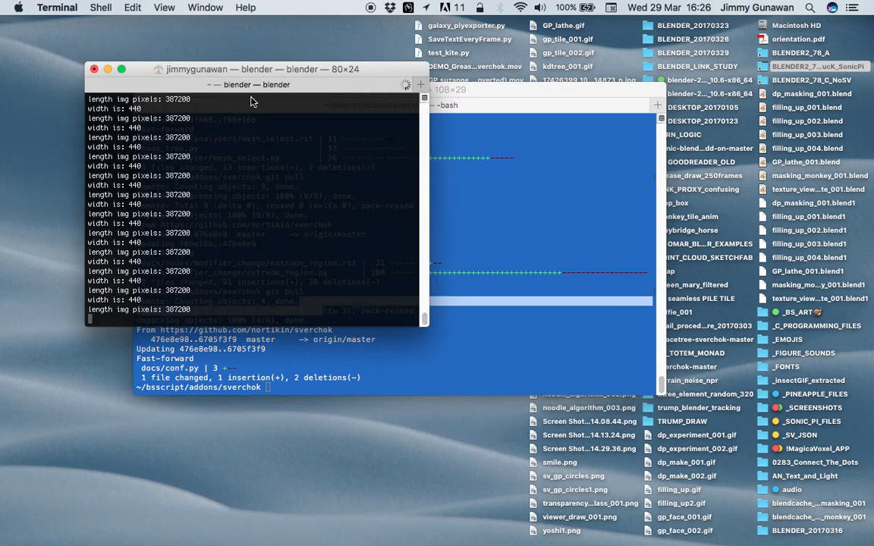
left_click(427, 270)
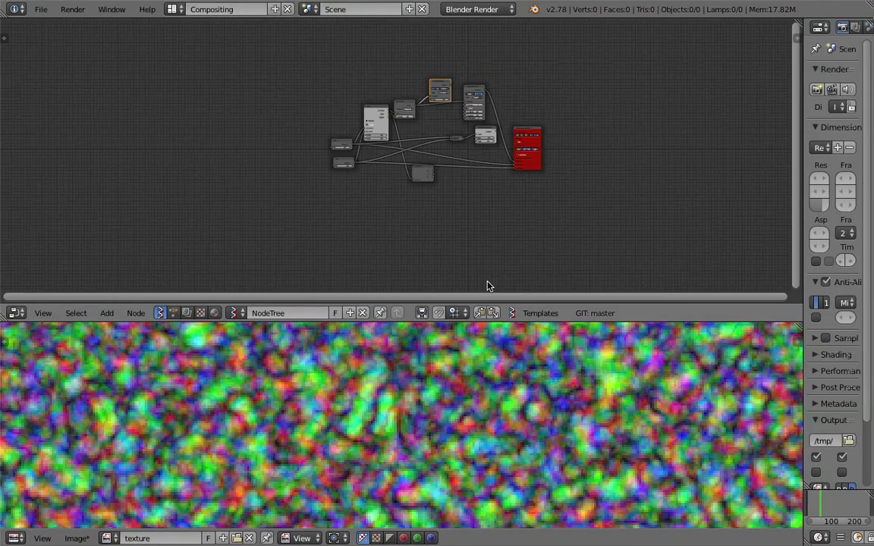
Enlarge the image editor area and examine the whole 440 x 220 turbulence texture.
scroll(514, 426, "down", 5)
scroll(514, 421, "up", 1)
left_click_drag(536, 324, 524, 207)
scroll(513, 307, "up", 5)
scroll(514, 306, "down", 5)
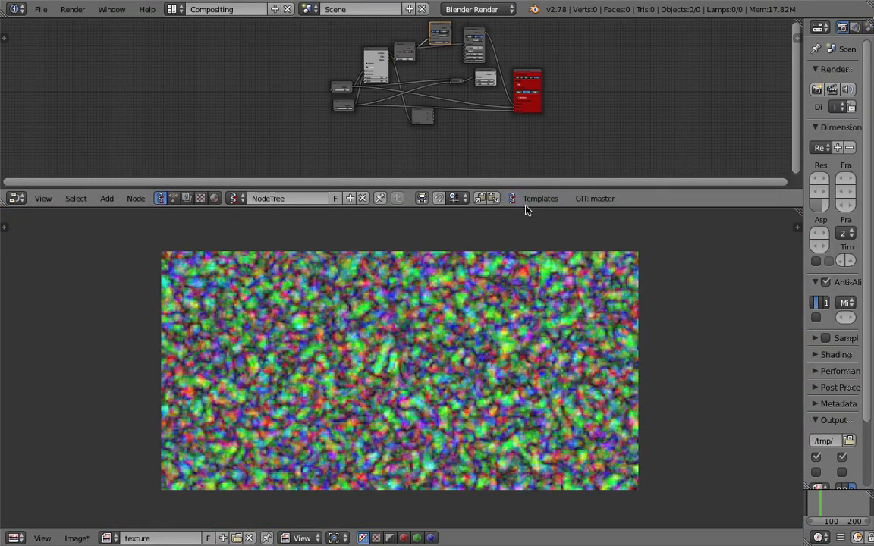
left_click_drag(525, 206, 525, 244)
middle_click_drag(525, 164, 488, 162)
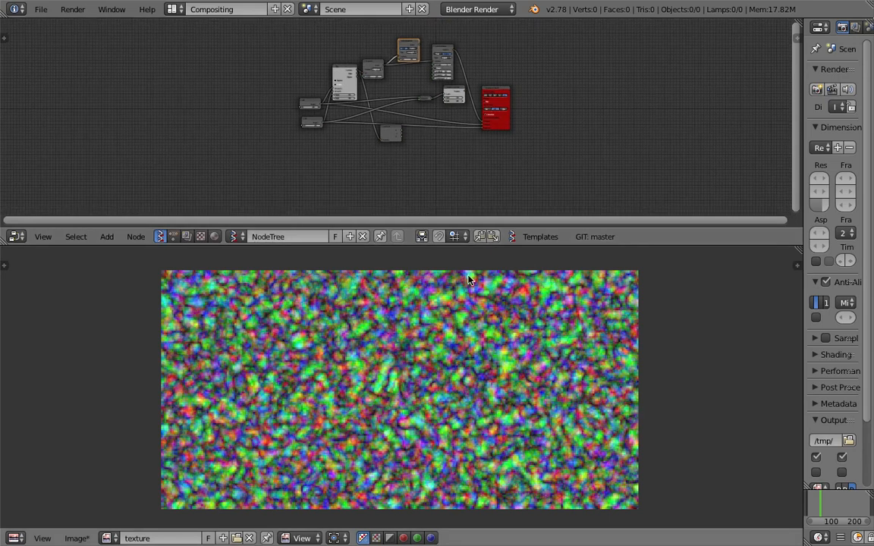
left_click_drag(480, 244, 481, 106)
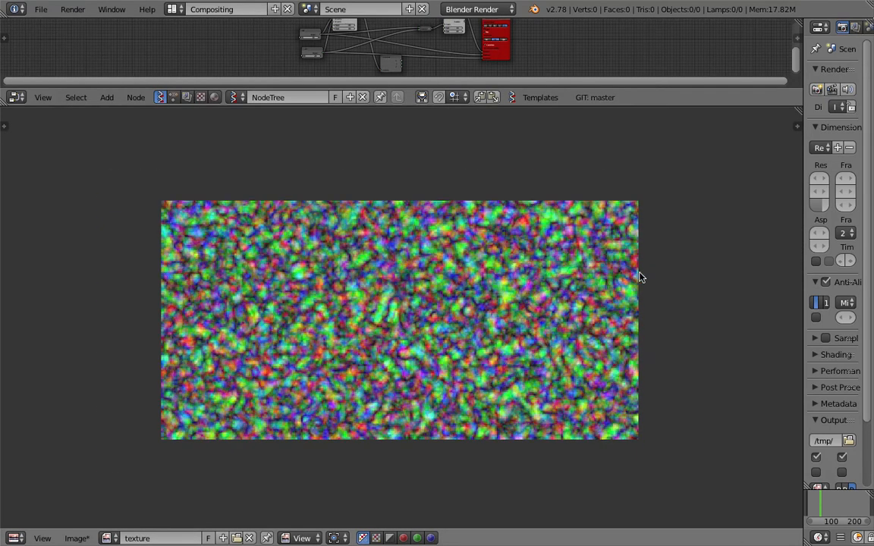
left_click_drag(127, 146, 561, 453)
mouse_move(671, 482)
left_mouse_down()
mouse_move(679, 488)
mouse_move(672, 487)
left_mouse_up()
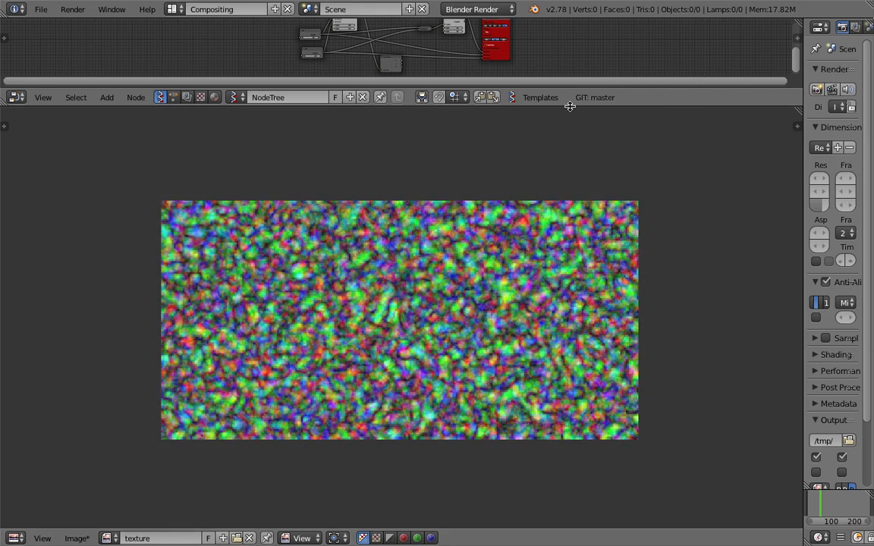
Enlarge the node editor area again and bring the full node tree back into view.
left_click_drag(570, 105, 591, 329)
scroll(556, 239, "up", 5)
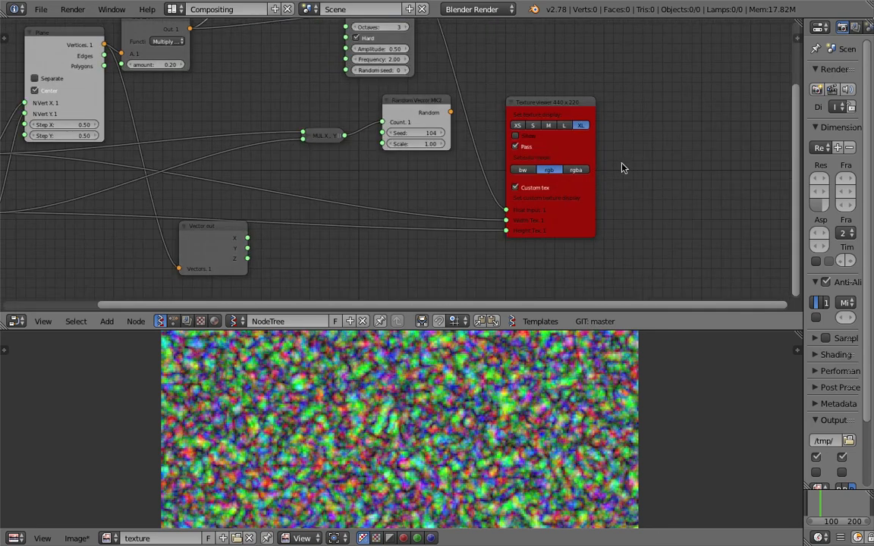
scroll(474, 137, "down", 2)
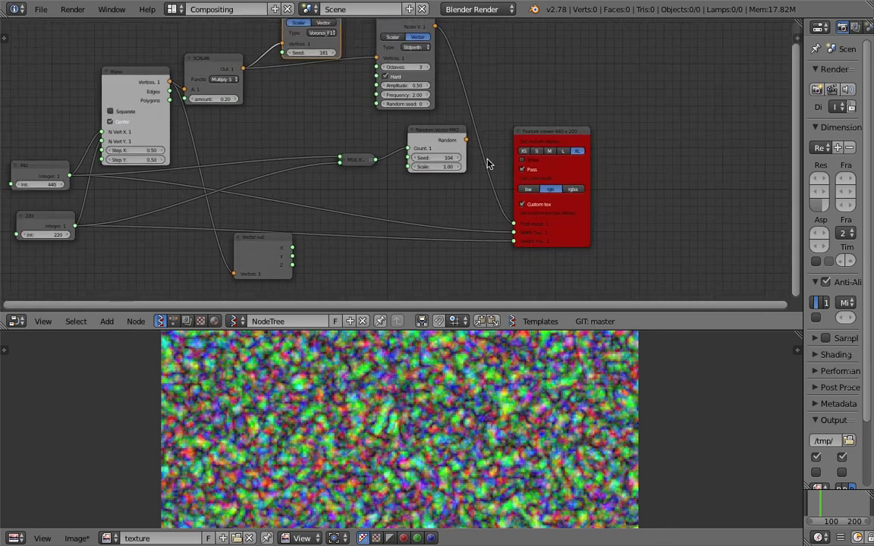
middle_click_drag(453, 153, 481, 194)
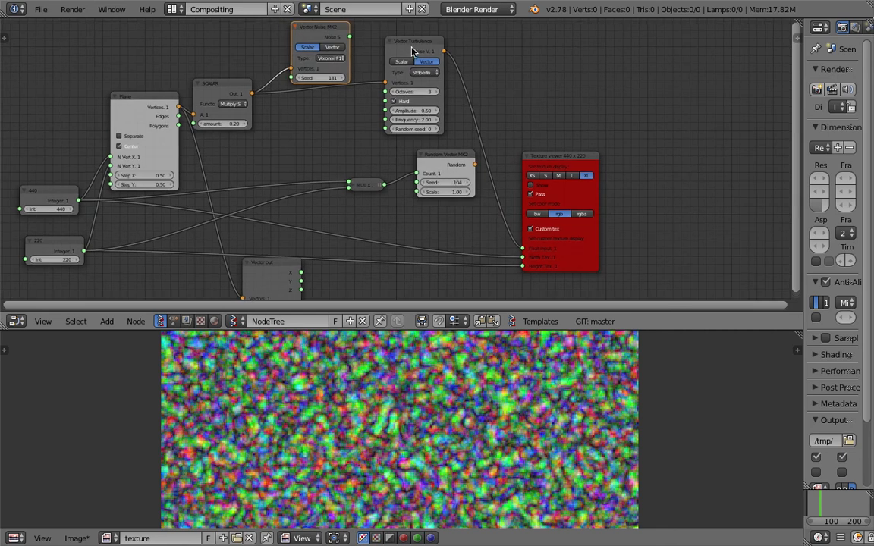
Tidy the node tree by shifting the Vector Turbulence, Texture viewer, Scalar and Plane nodes slightly to space them out.
left_click_drag(413, 46, 400, 59)
left_click_drag(542, 158, 561, 148)
middle_click_drag(387, 146, 447, 138)
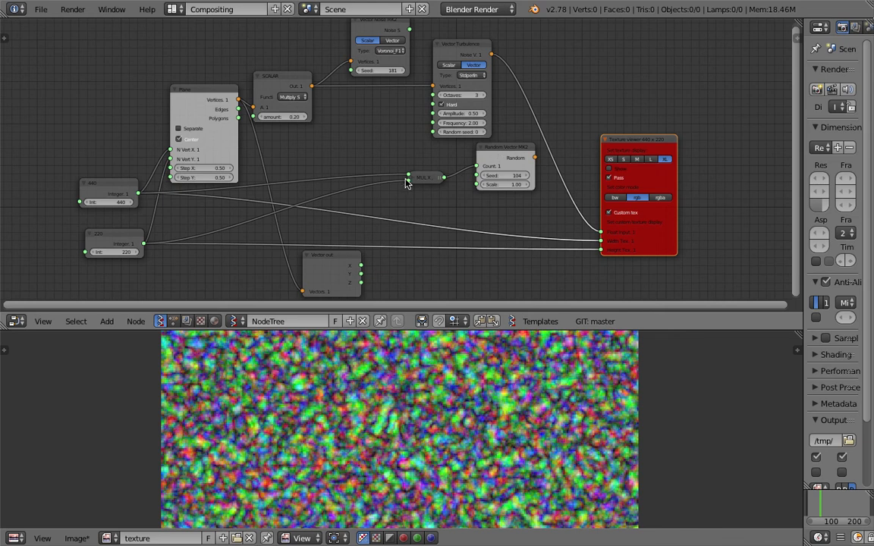
left_click_drag(263, 78, 272, 70)
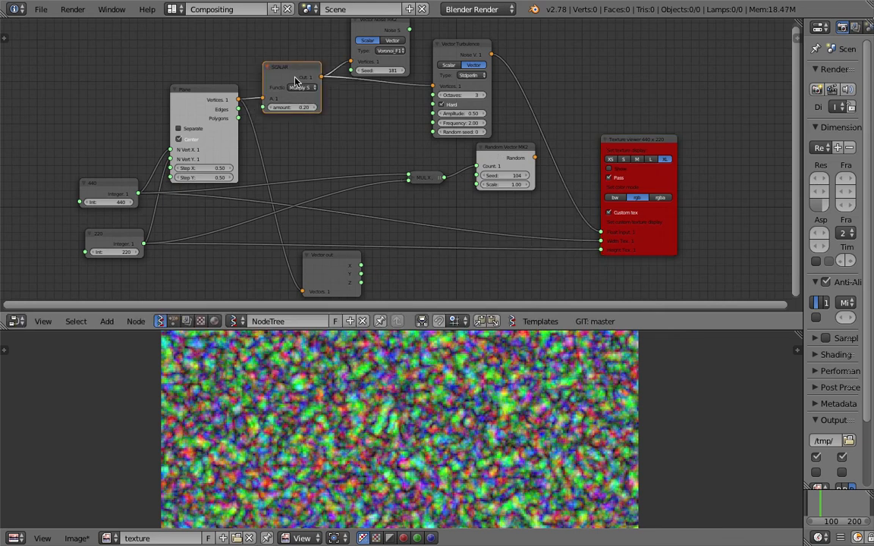
left_click_drag(216, 97, 207, 87)
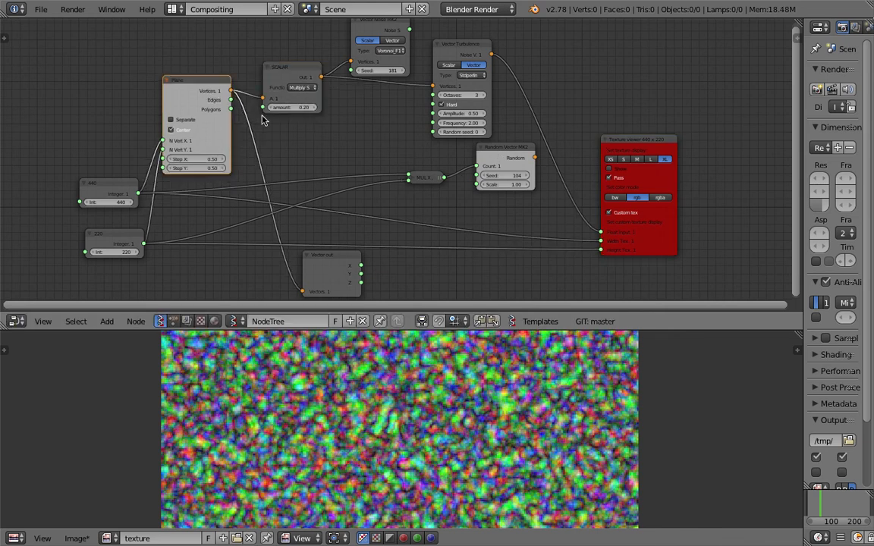
Take a closer look at the Texture viewer node's settings and move the node slightly higher in the tree.
scroll(416, 156, "down", 1)
middle_click_drag(415, 158, 387, 169)
scroll(597, 165, "up", 2)
middle_click_drag(596, 166, 515, 156)
scroll(590, 169, "up", 1)
left_click_drag(556, 136, 568, 115)
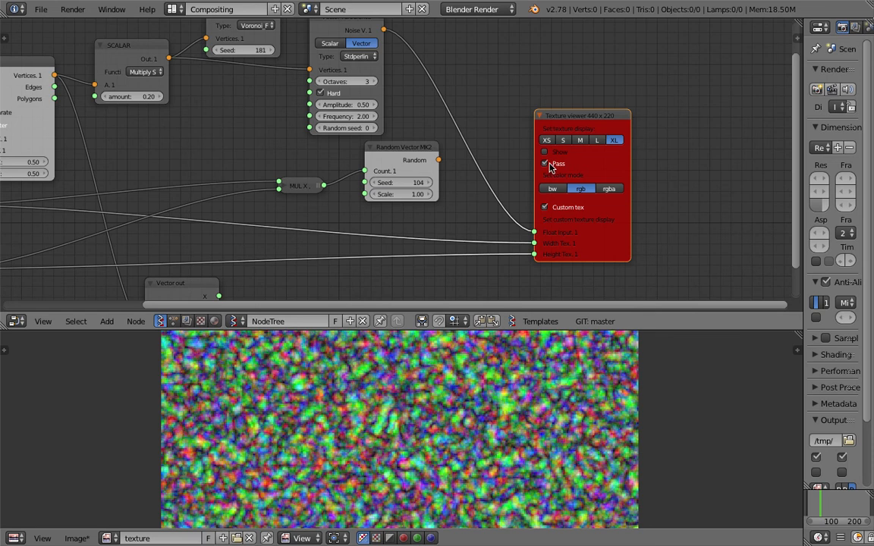
Connect the Random output of the Random Vector node to the Texture viewer's Float input in place of the Vector Turbulence output.
scroll(485, 156, "down", 2)
scroll(455, 156, "down", 2)
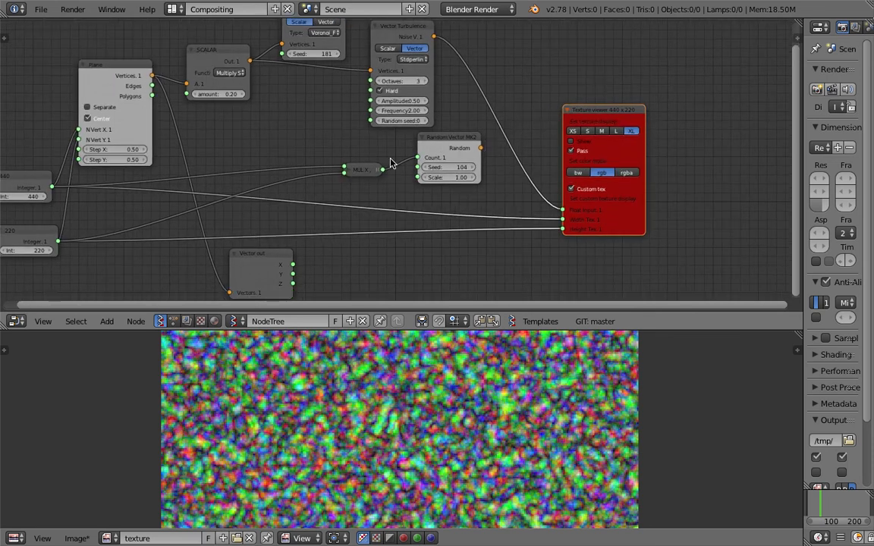
left_click_drag(475, 149, 552, 206)
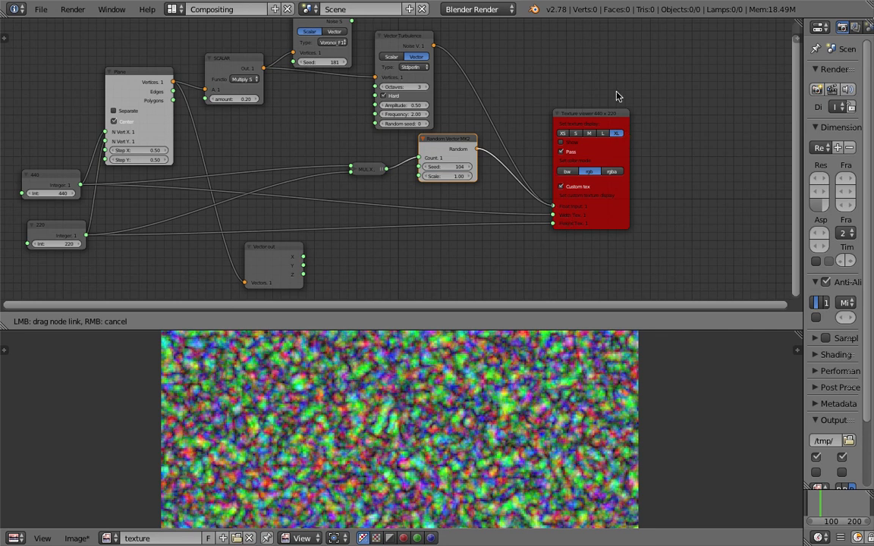